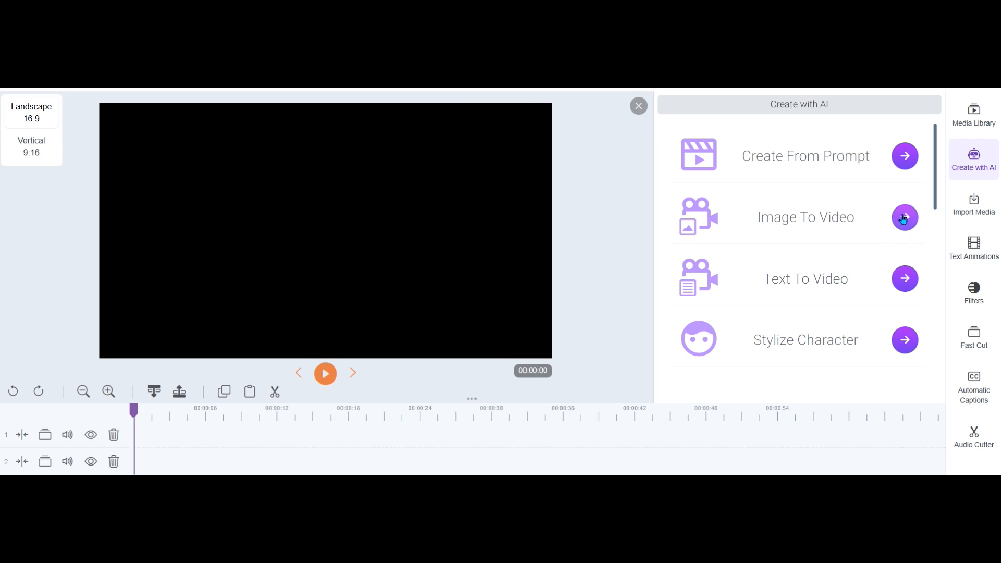
Start an AI image-to-video creation using the existing "[Artistly Design] 0197d95b-ecab-722b-..." picture of the burning tree
left_click(906, 219)
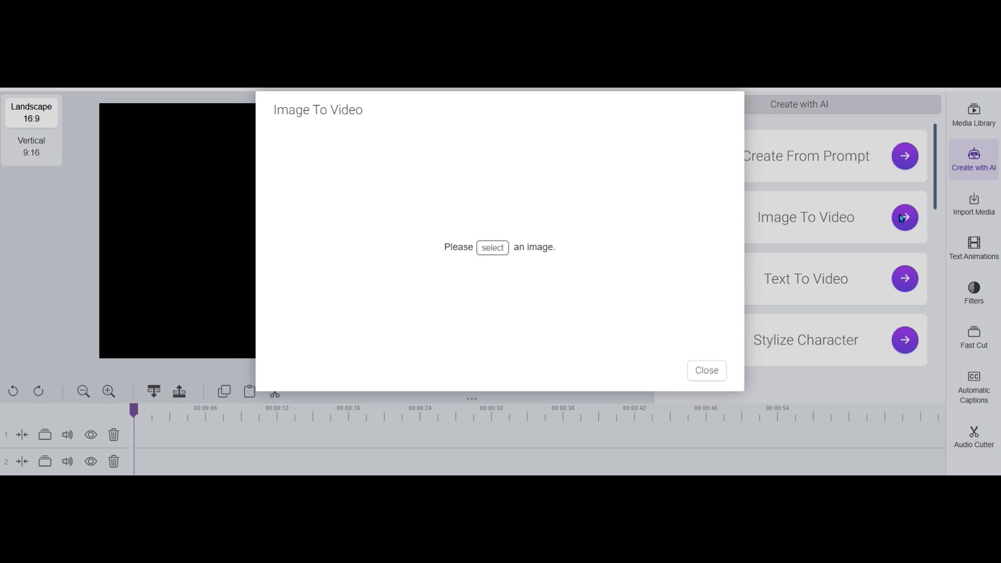
left_click(495, 253)
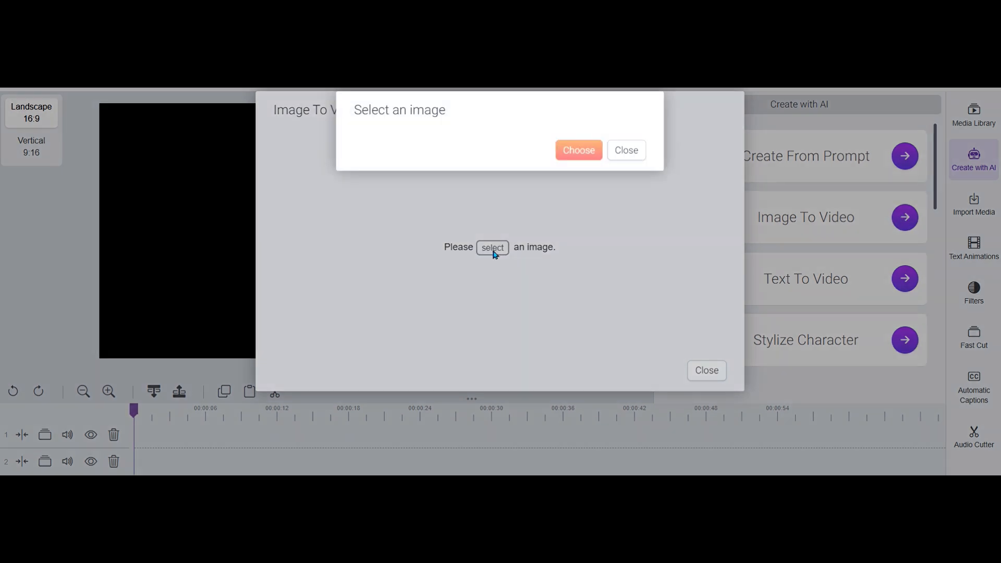
left_click(609, 202)
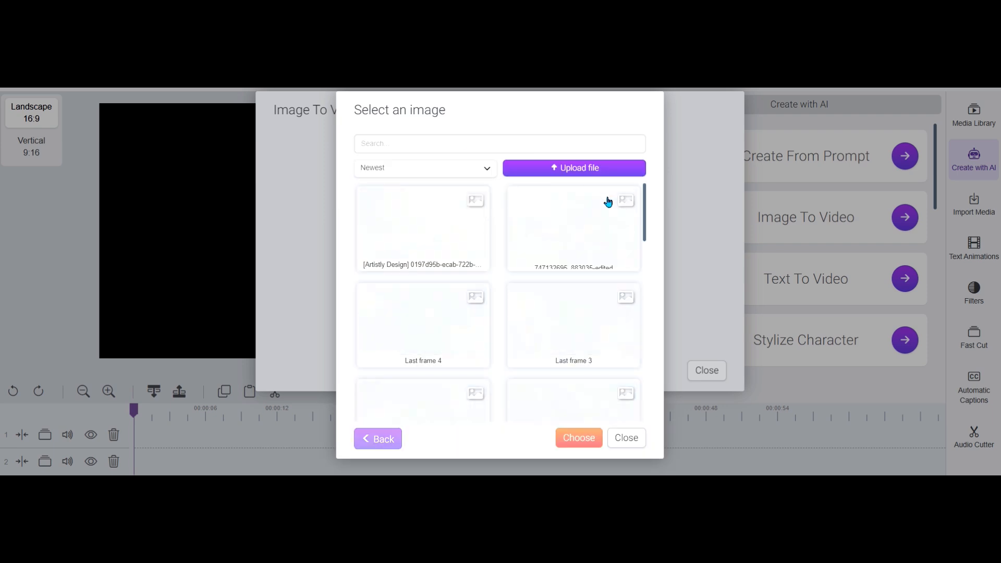
left_click(415, 225)
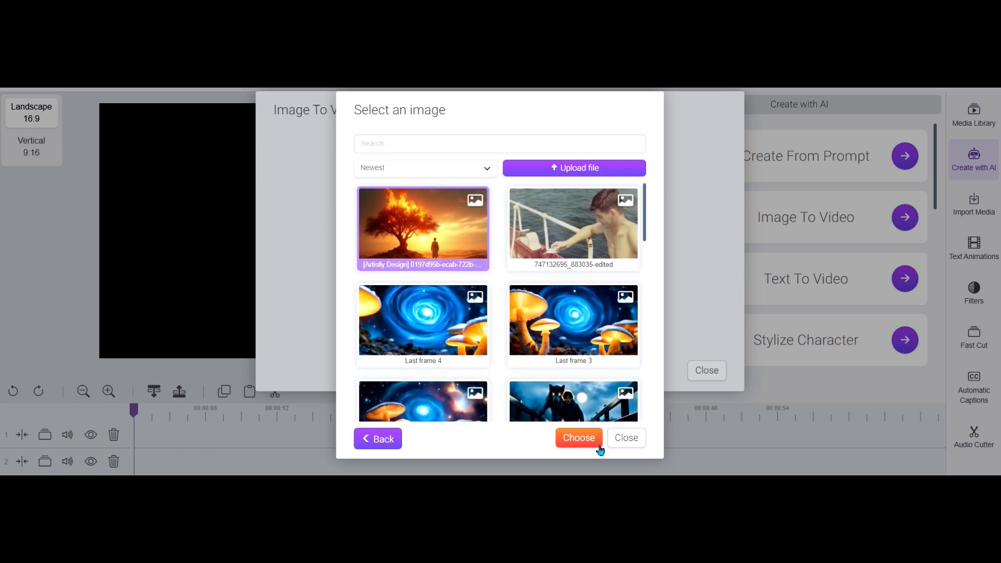
left_click(579, 438)
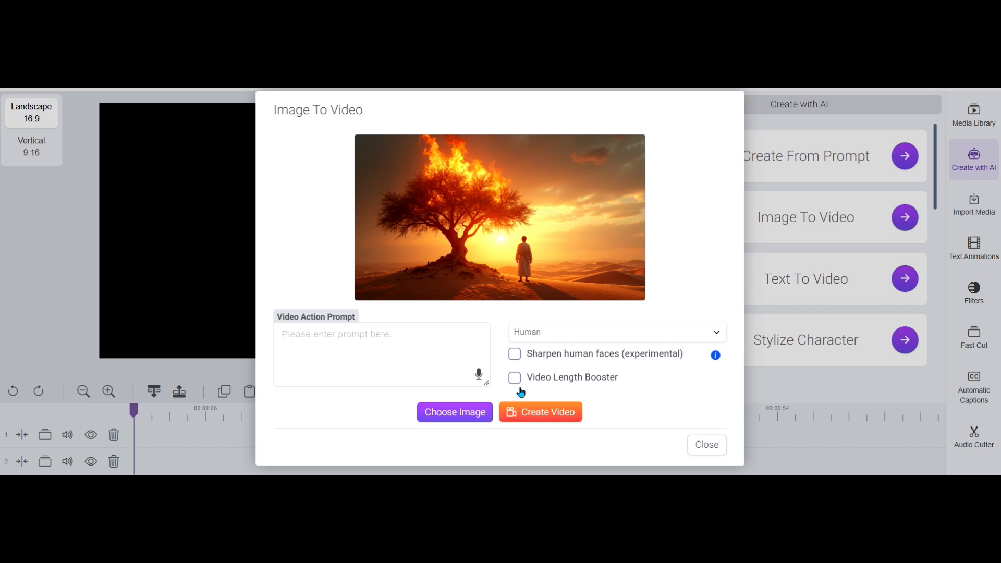
Enable Video Length Booster and set the video style to 3D
left_click(513, 384)
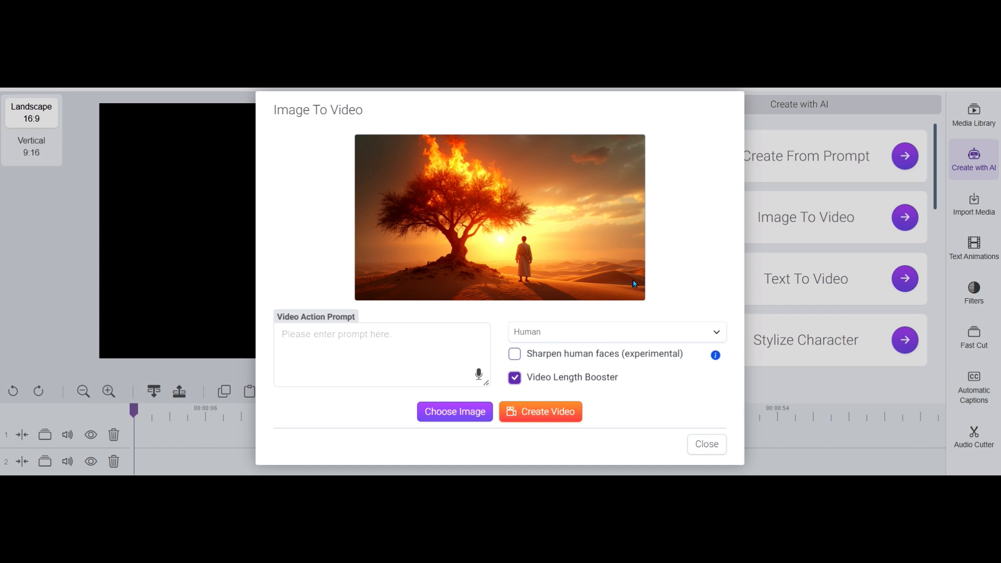
left_click(568, 335)
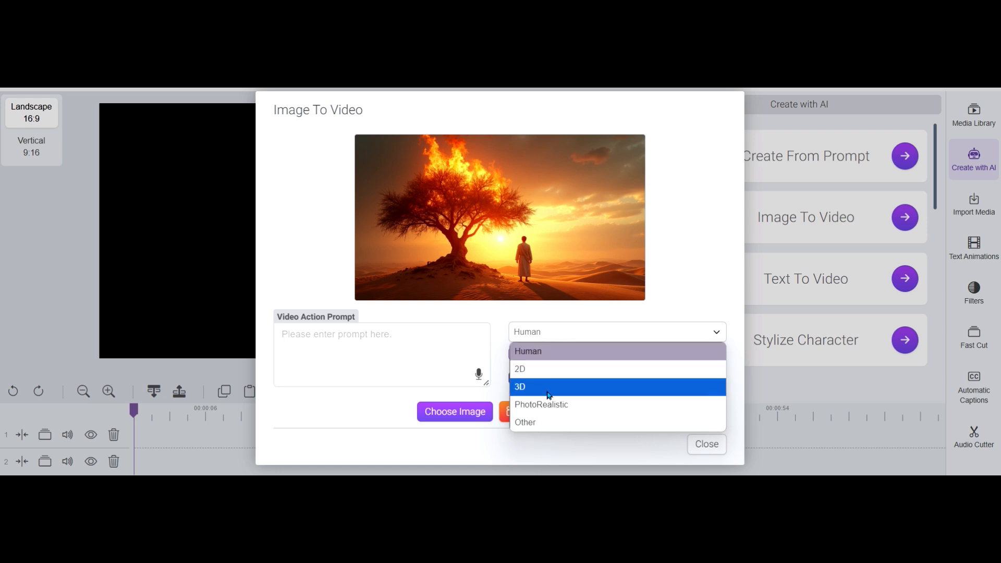
left_click(565, 392)
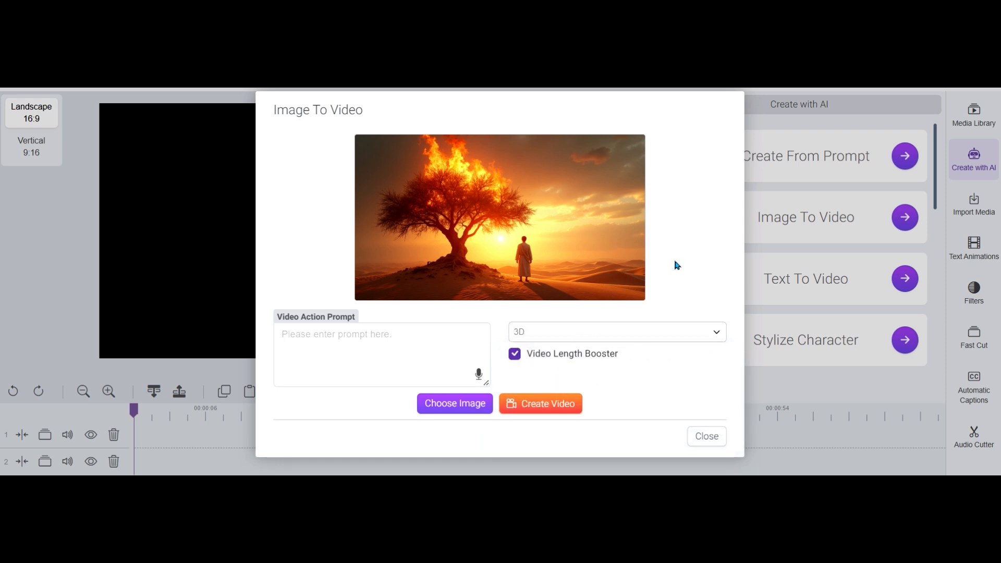
left_click(580, 336)
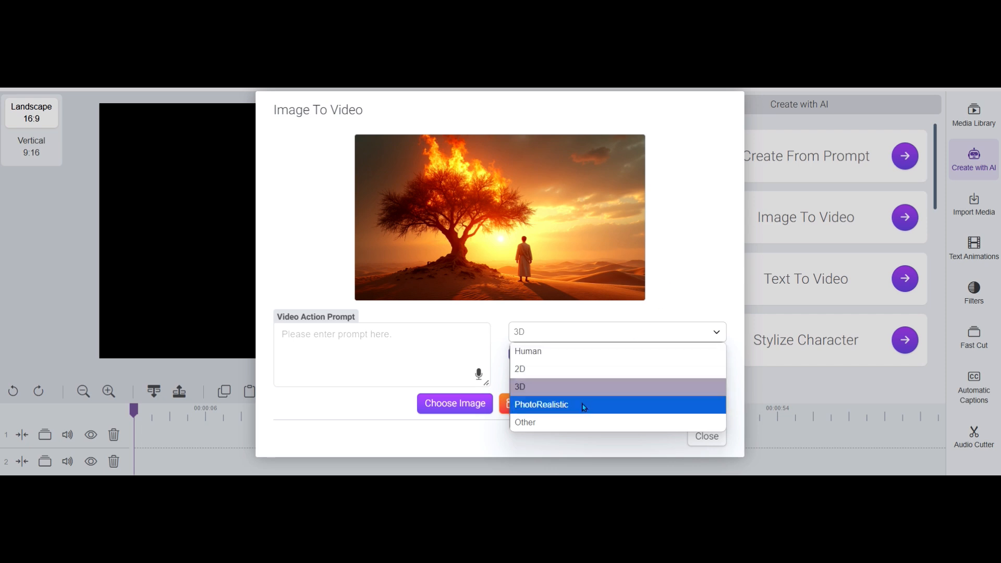
left_click(685, 243)
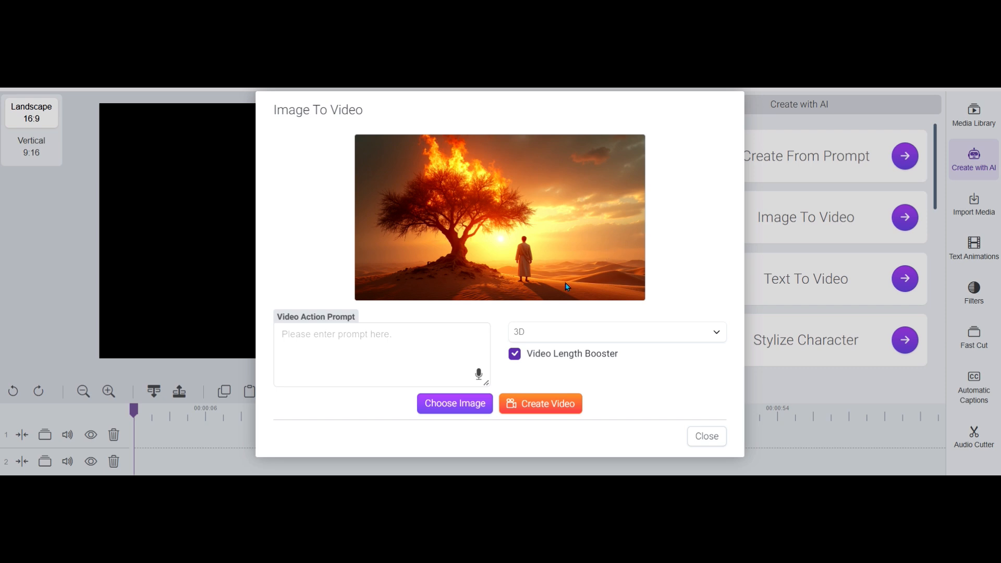
Enter "moses approaches the burning bush." as the video action prompt
left_click(358, 349)
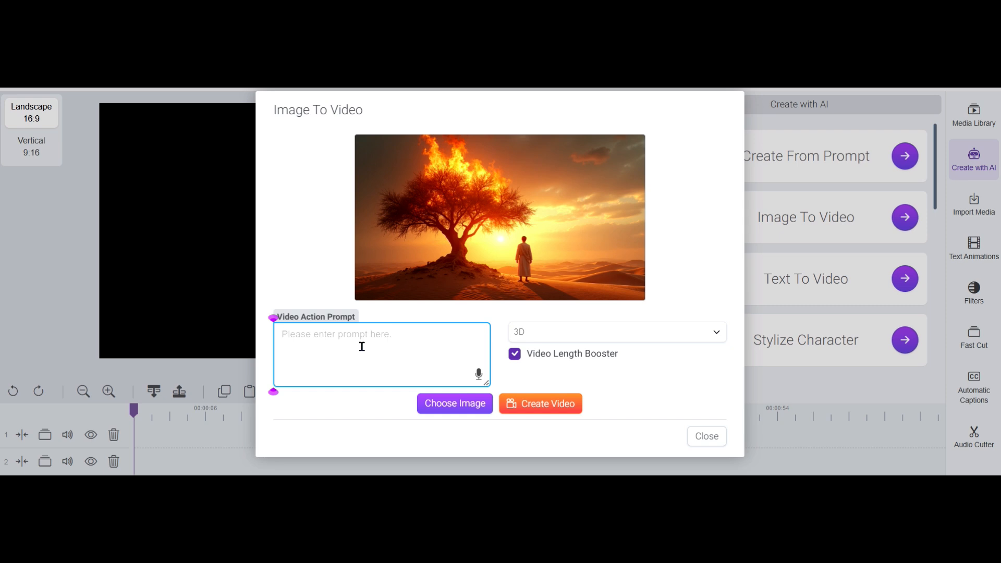
type("mo")
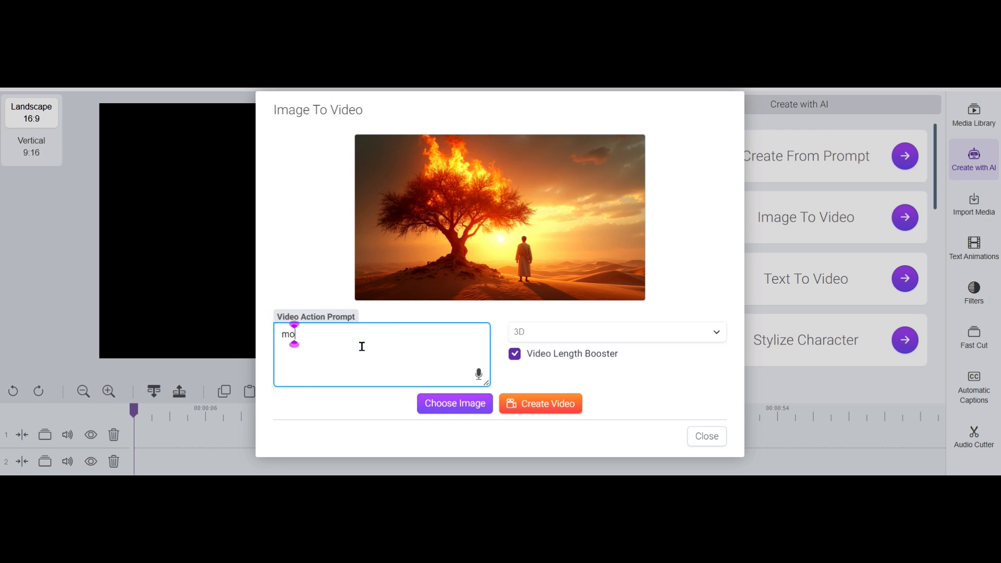
type("ses approa")
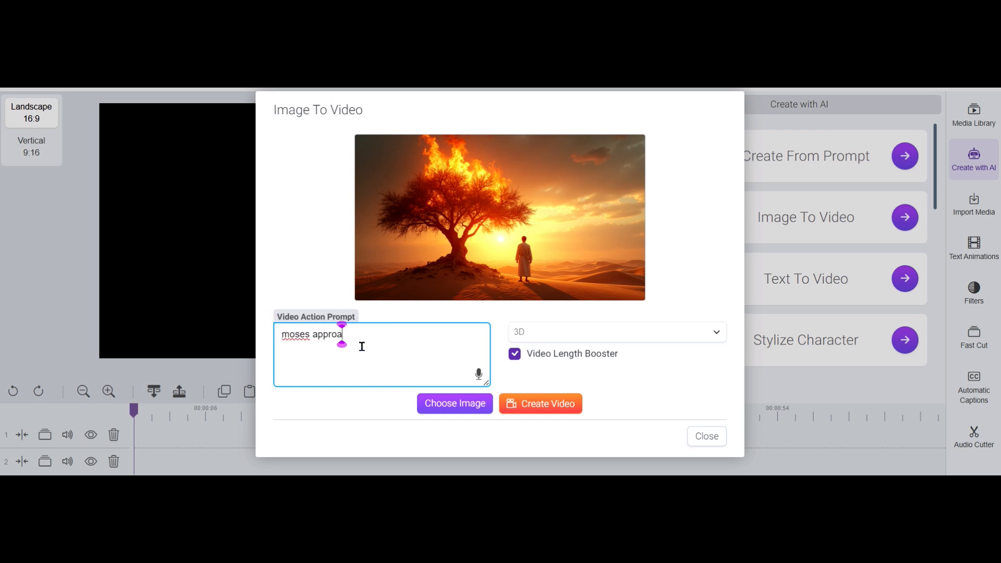
type("ches the burning bu")
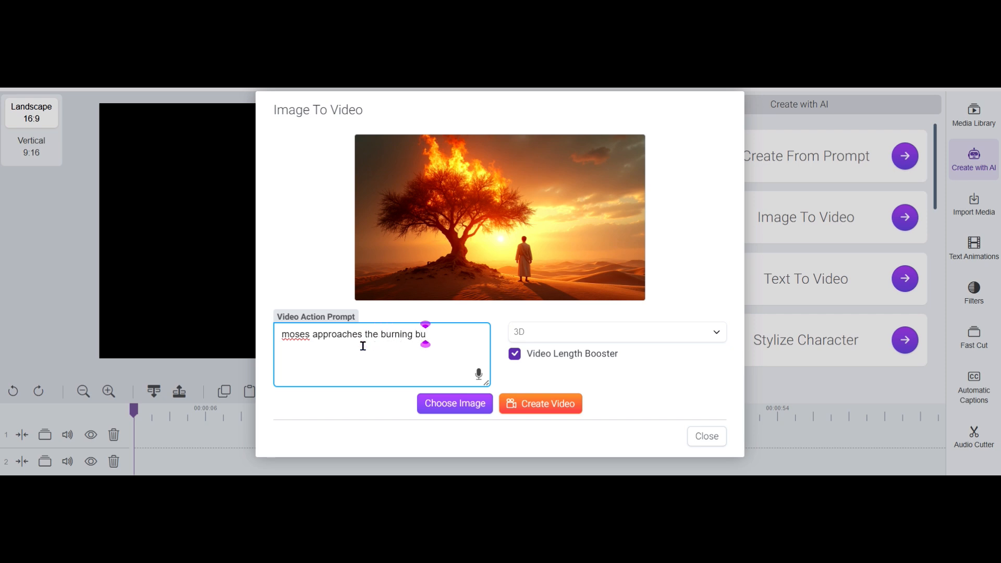
type("sh.")
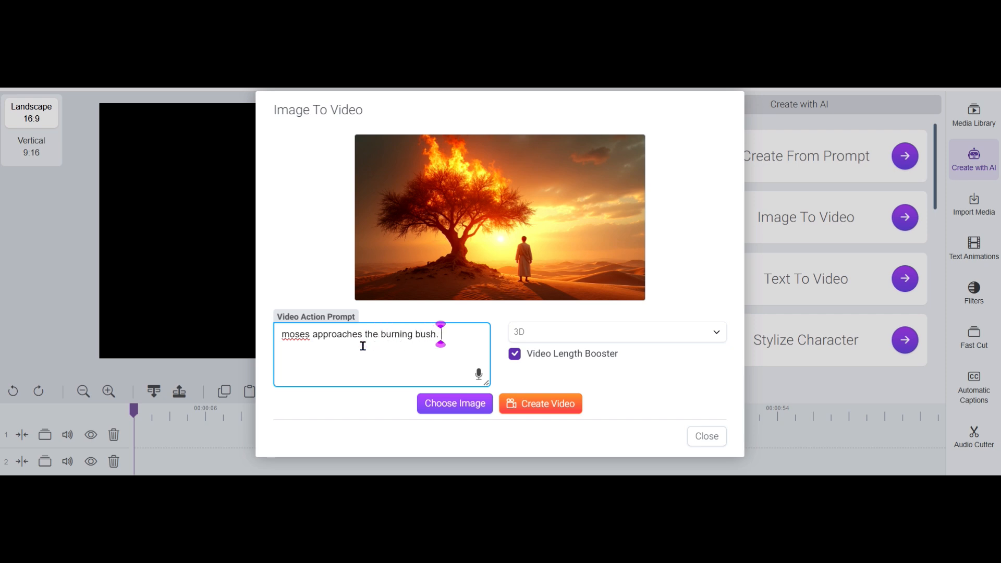
Replace the prompt by voice typing with "As Moses approaches the burning bush. The Fire gets stronger. But the bush does not Burn up."
left_click(479, 375)
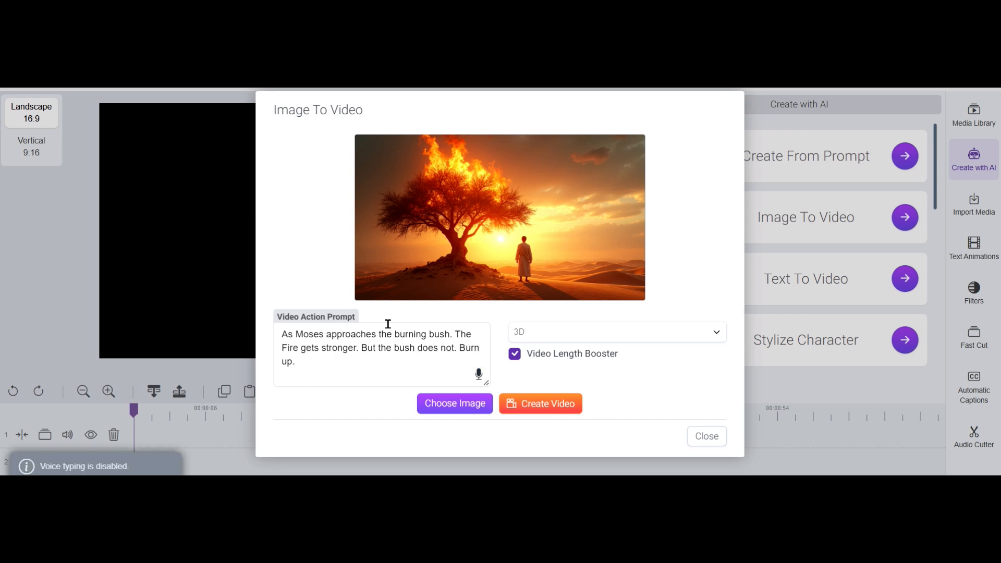
left_click(460, 348)
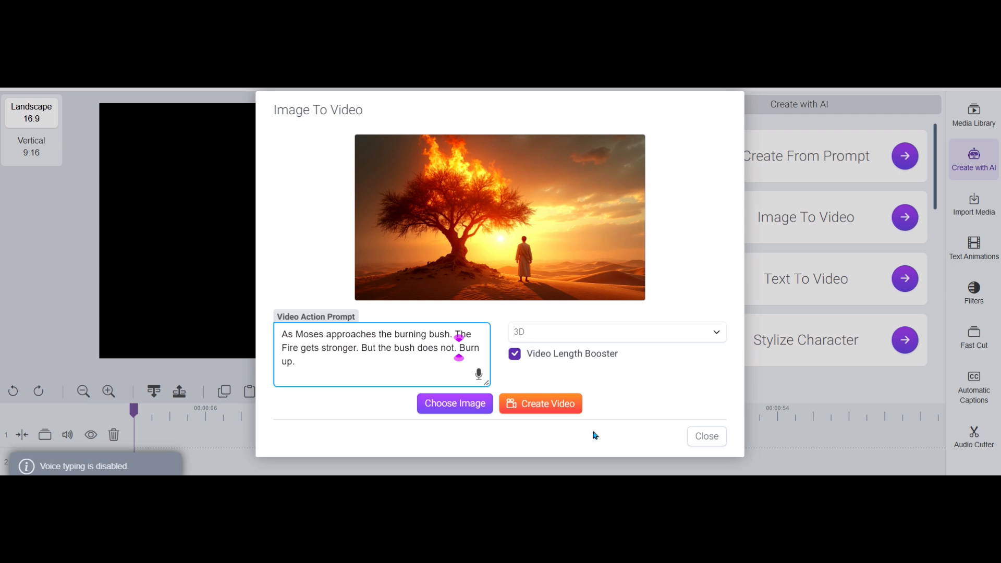
key("BackSpace")
Join the prompt's first two sentences with a comma to read "As Moses approaches the burning bush, the Fire gets stronger."
left_click(301, 339)
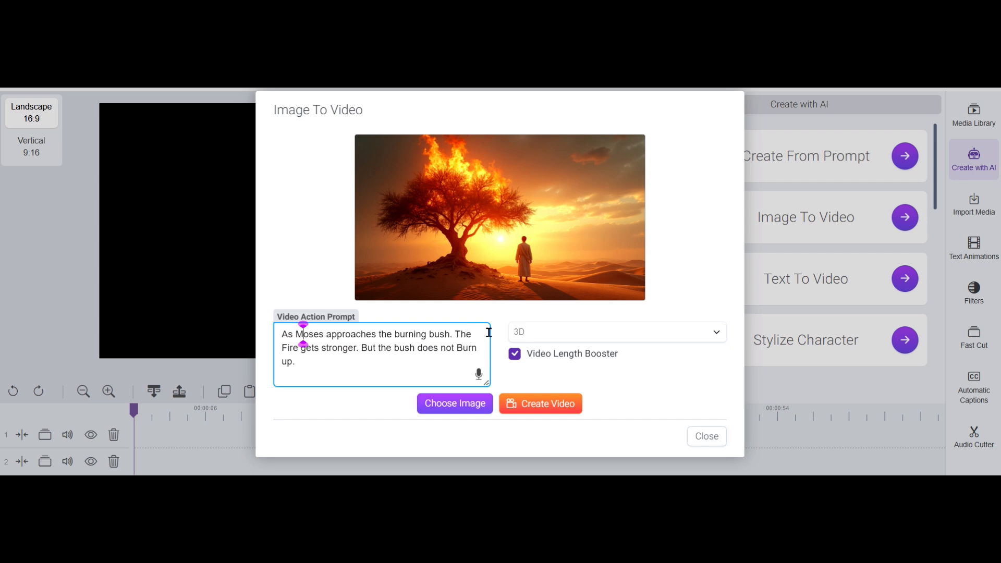
left_click(454, 336)
key("Right")
key("Delete")
type("t")
key("BackSpace")
key("BackSpace")
type("th")
left_click(412, 376)
left_click(454, 339)
Append "The bush seems to have a life beyond just the normal essence of a tree." to the prompt
left_click(382, 363)
type("The bu")
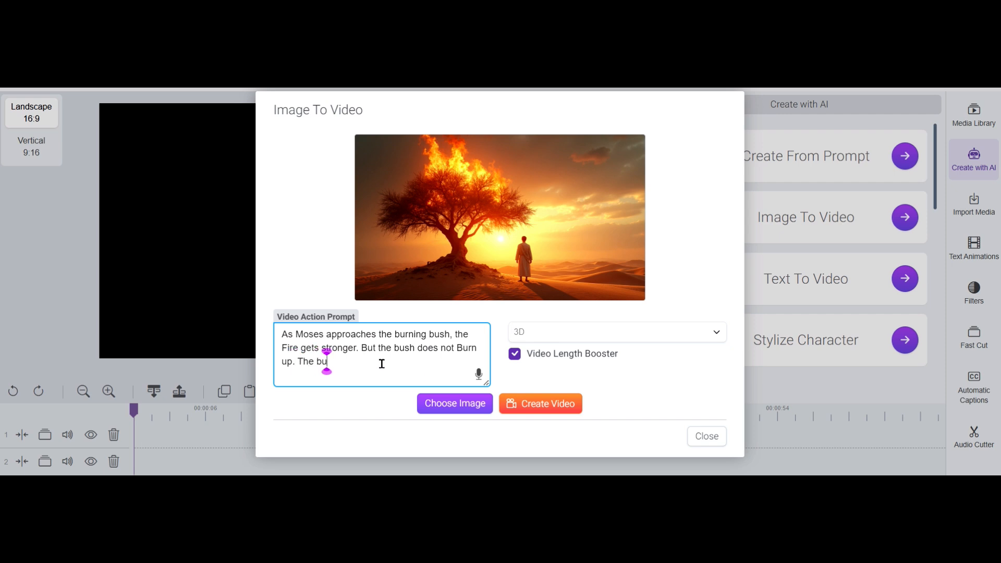
type("sh seems to have a")
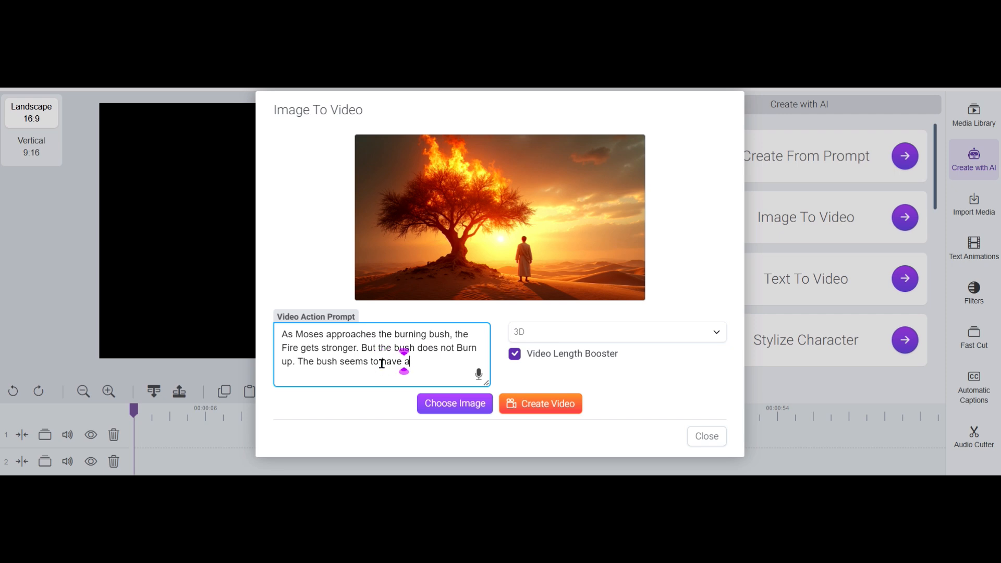
type(" life beyond just")
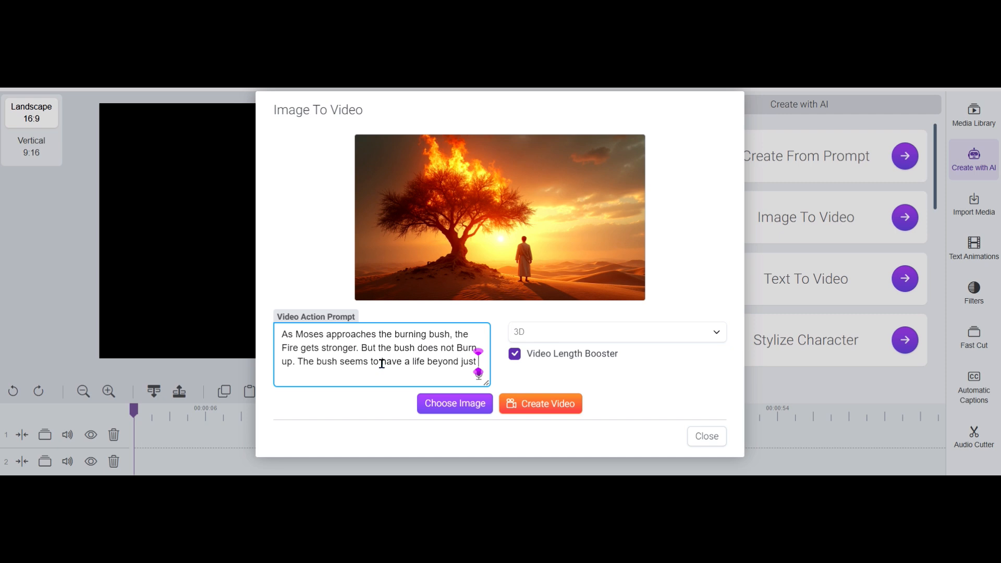
type(" the normal essence of a tre")
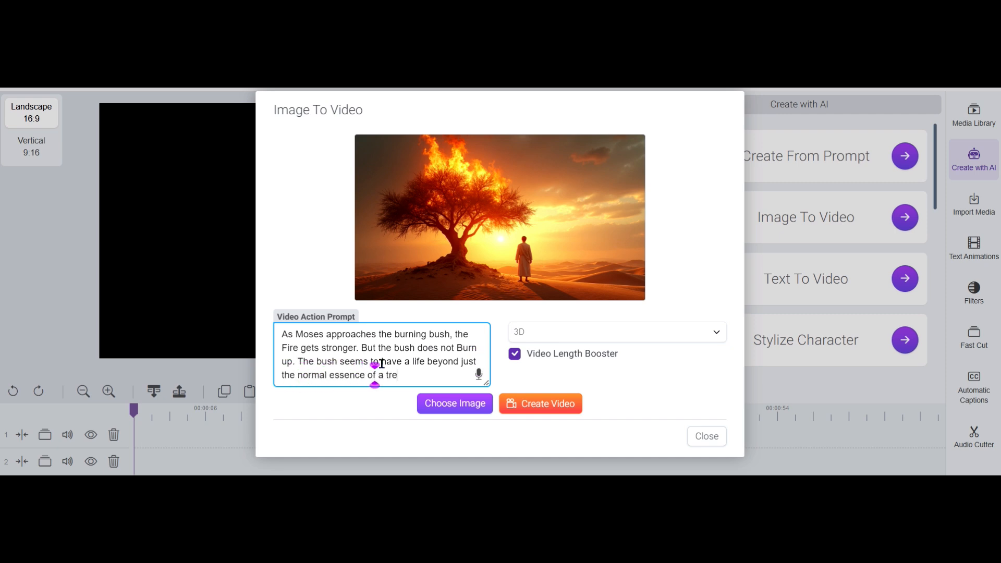
type("e. ")
type("It seems ")
type("ether")
type("eal in nature")
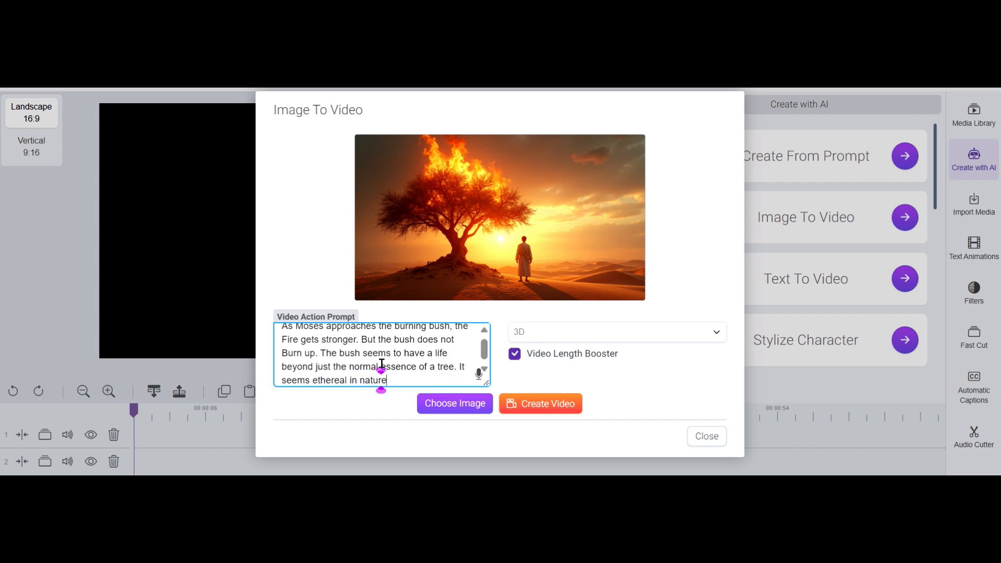
type(". The clouds stir over")
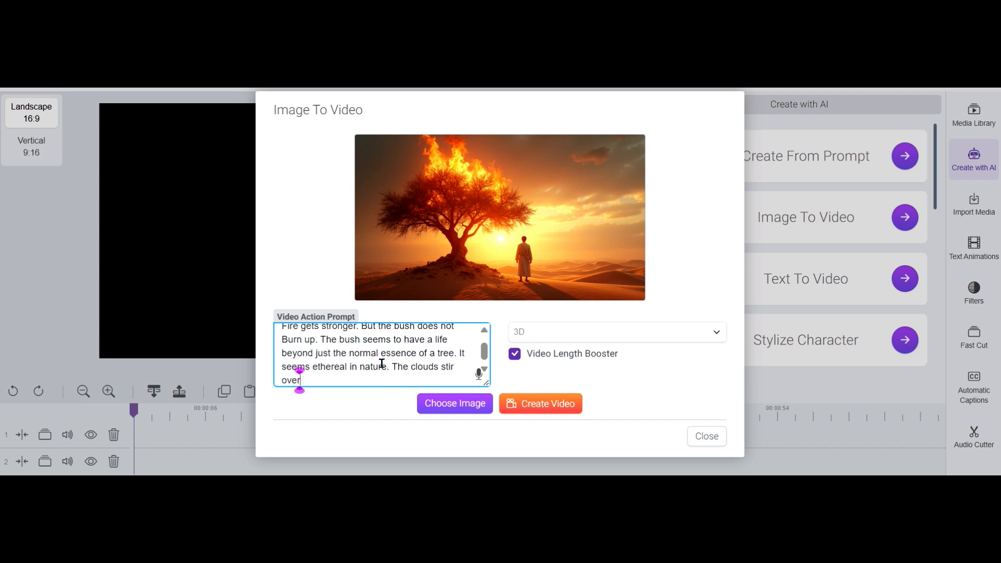
type("head and th")
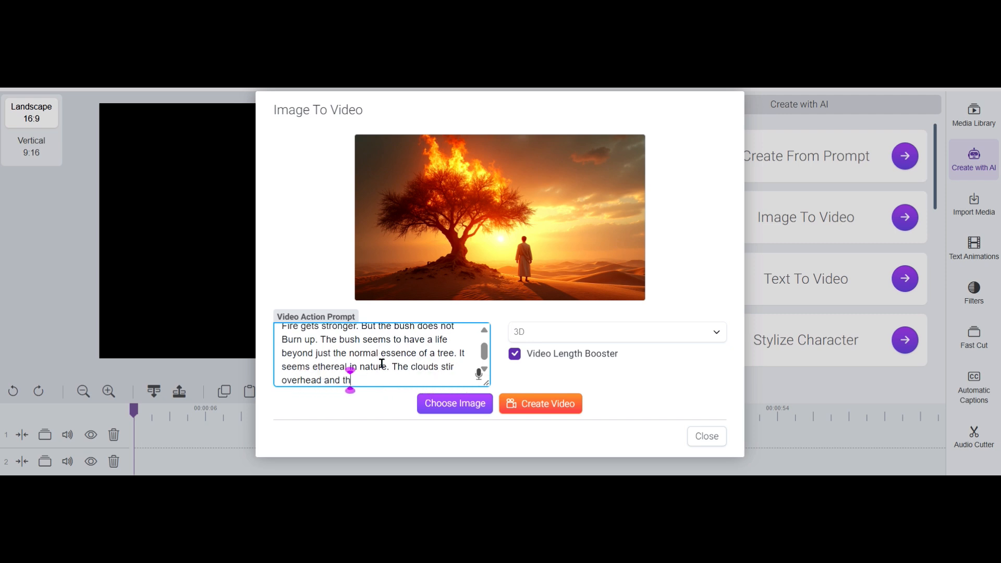
type("e light breeze stirs")
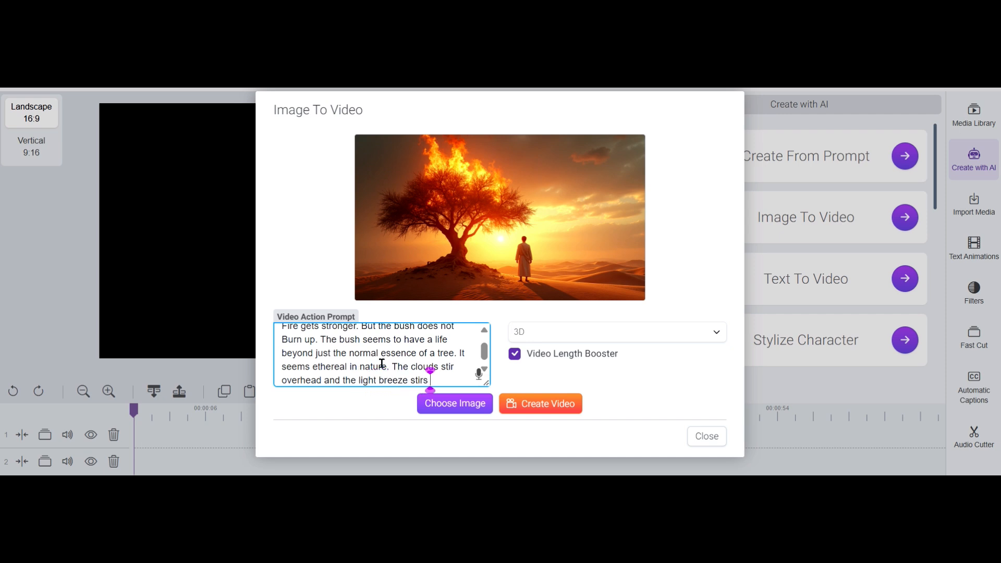
type(" up a little")
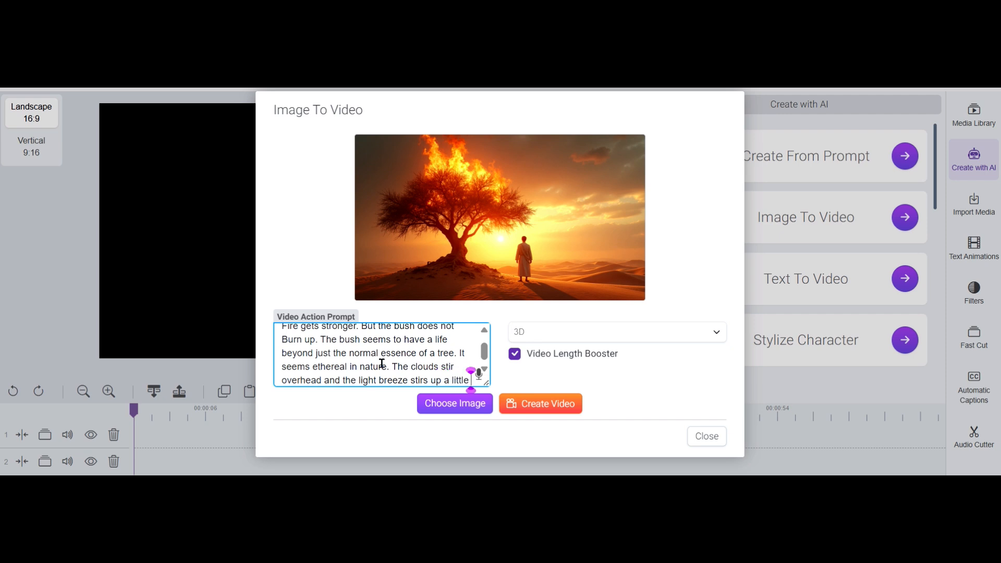
type(" sandy dus")
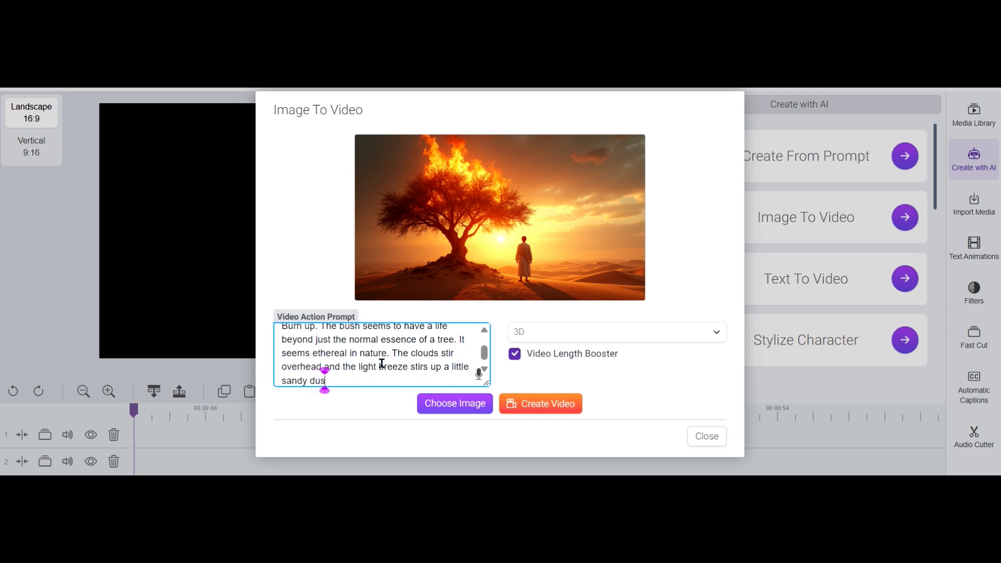
type("t that blows across the dessert floor. ")
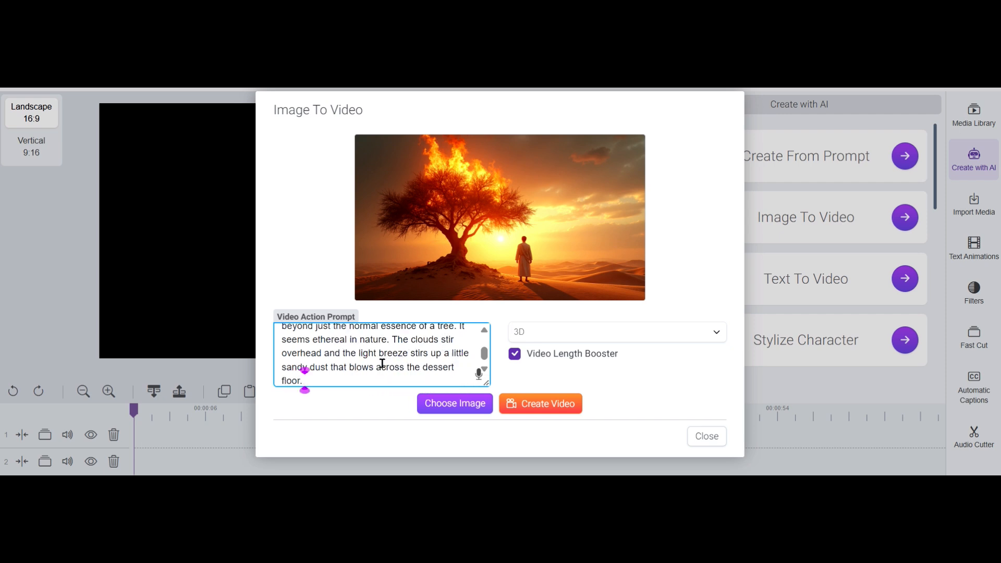
type("Moses kneels do")
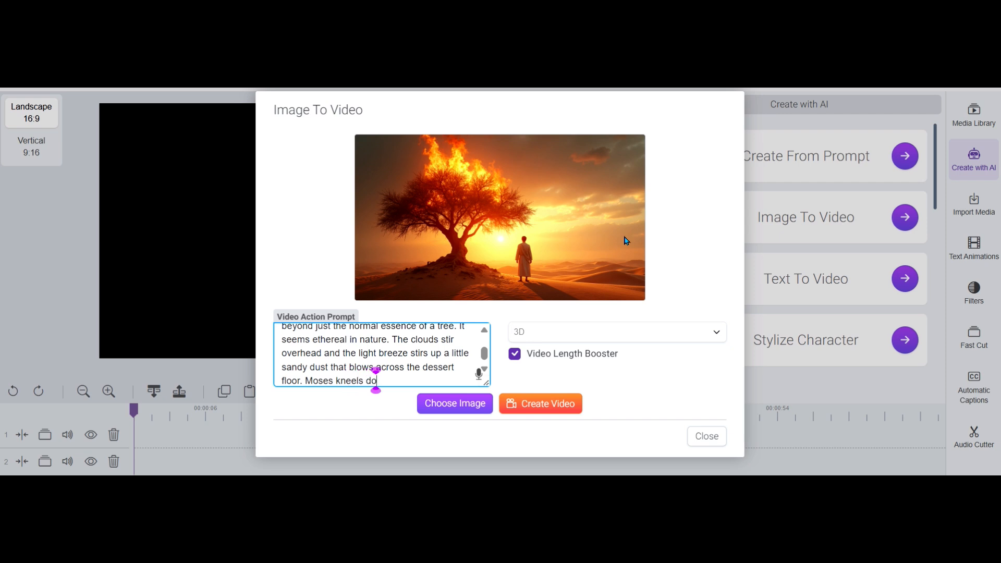
type("wn in reveren")
End the prompt with "Moses kneels down in reverence before the bush as though he has just seen God."
key("BackSpace")
key("BackSpace")
type("ce")
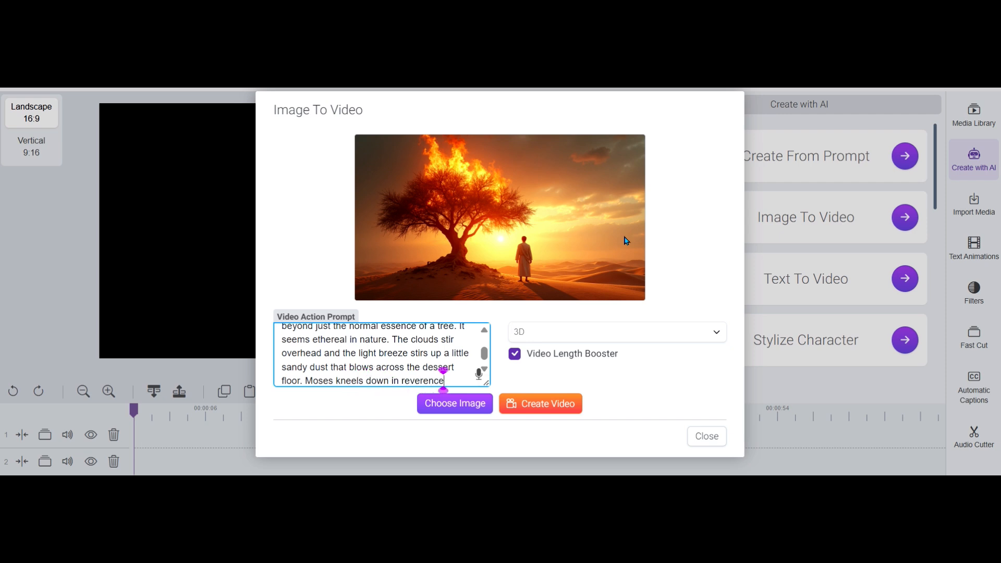
type(" before the ")
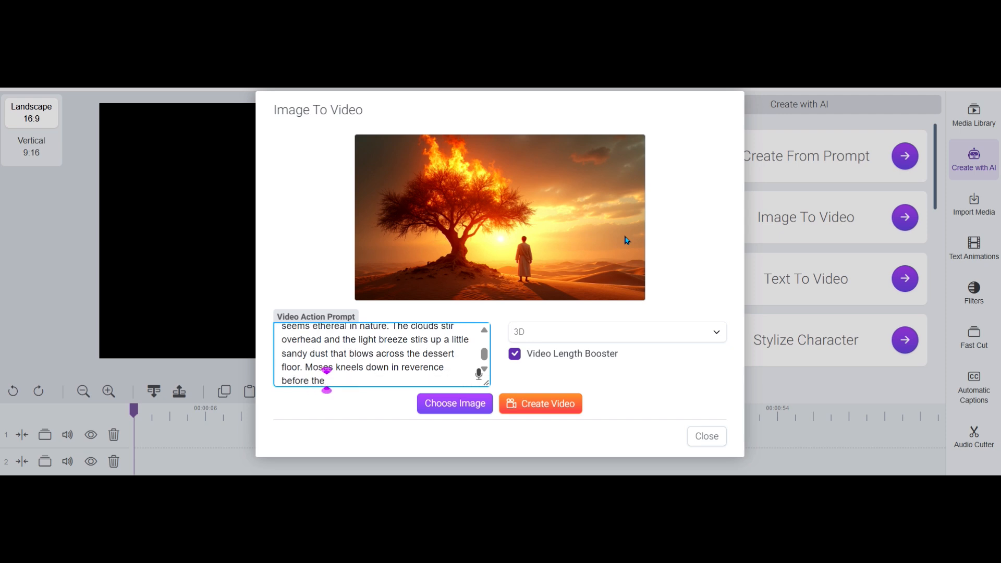
type("bush.")
key("BackSpace")
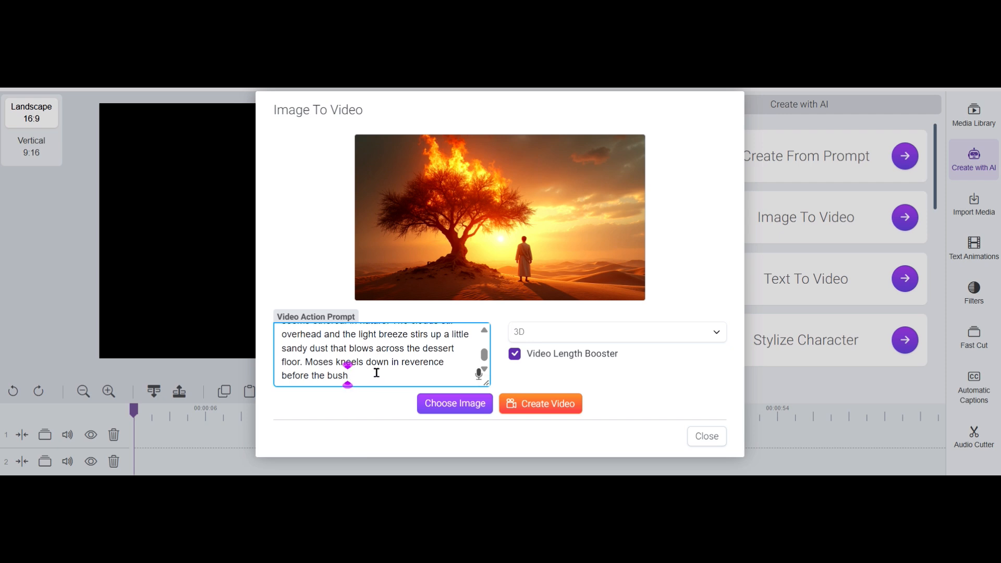
type("as though he has just ")
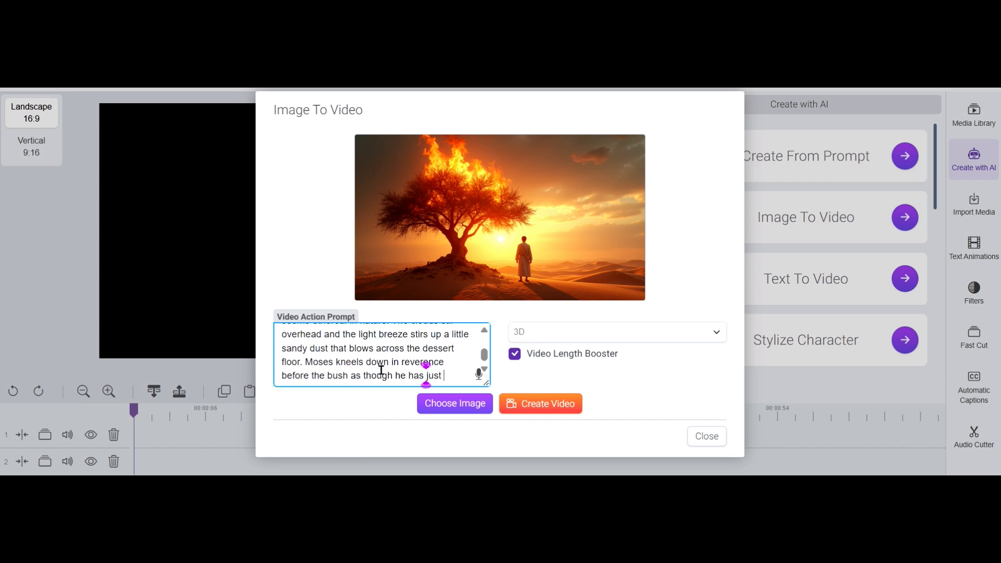
type("seen God.")
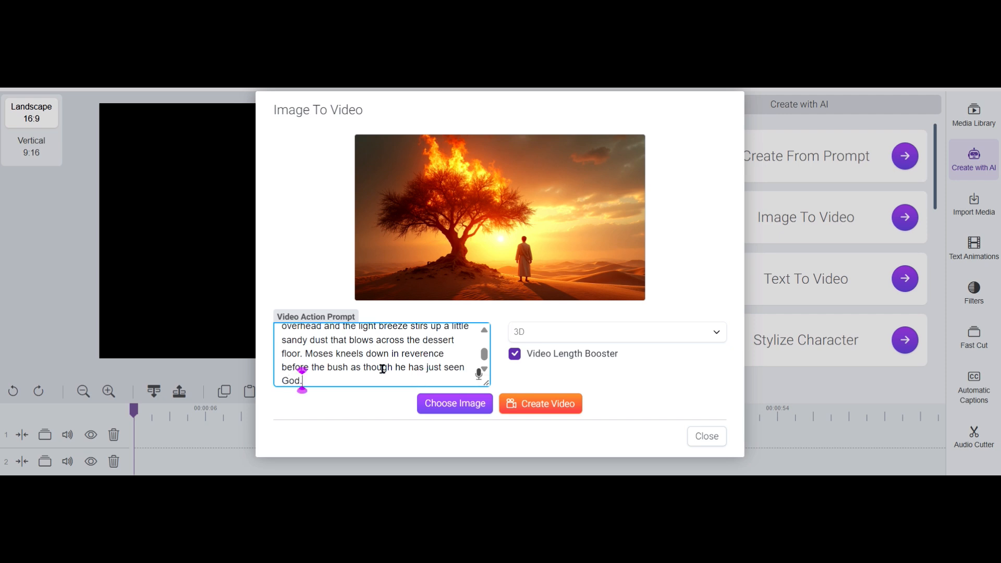
Generate four versions of the burning bush video from the same image and prompt, and close the Image To Video dialog
left_click(561, 409)
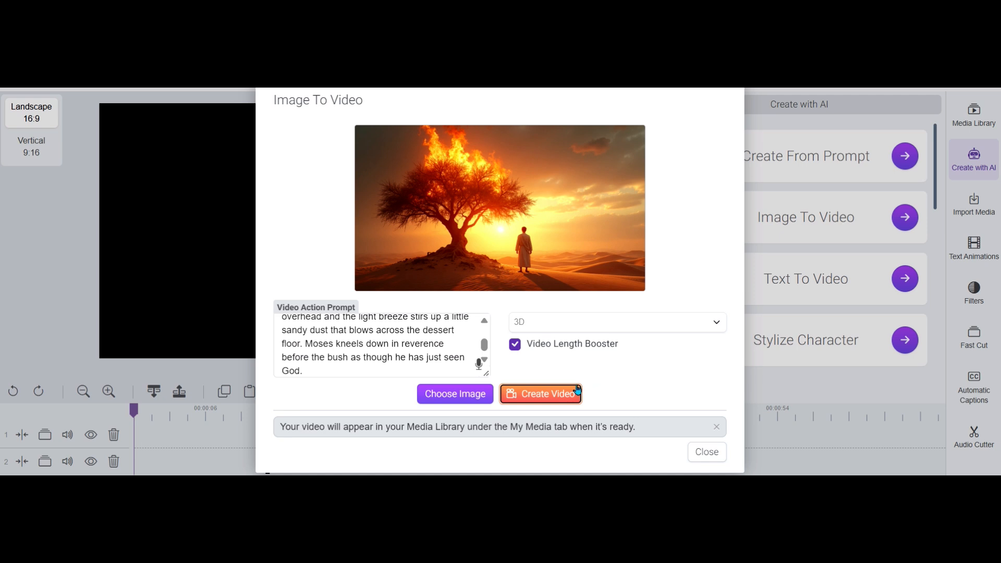
left_click(550, 399)
left_click(553, 394)
left_click(571, 400)
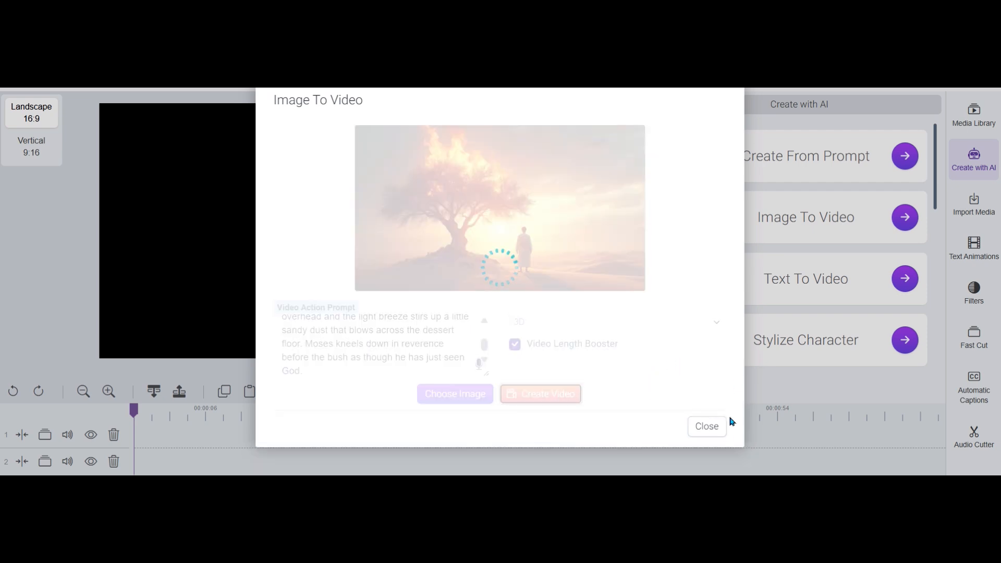
left_click(715, 429)
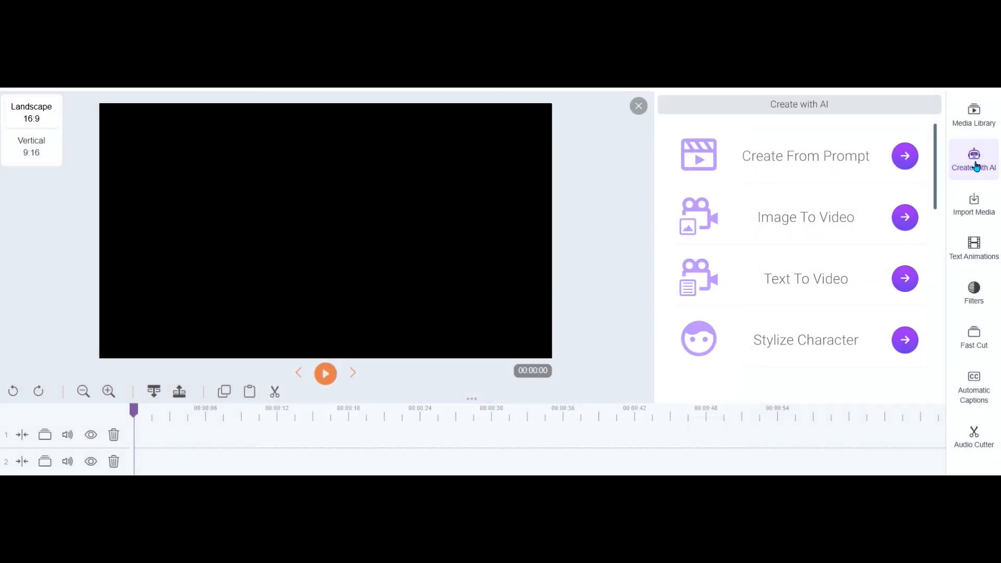
Open the My AI Videos collection in the media library to find the newly queued burning bush videos
left_click(975, 125)
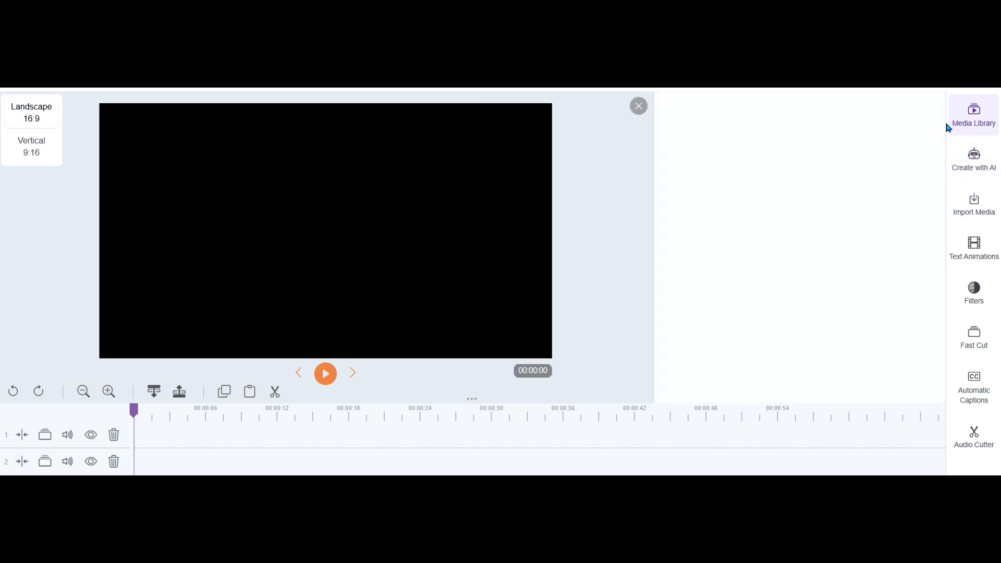
left_click(808, 284)
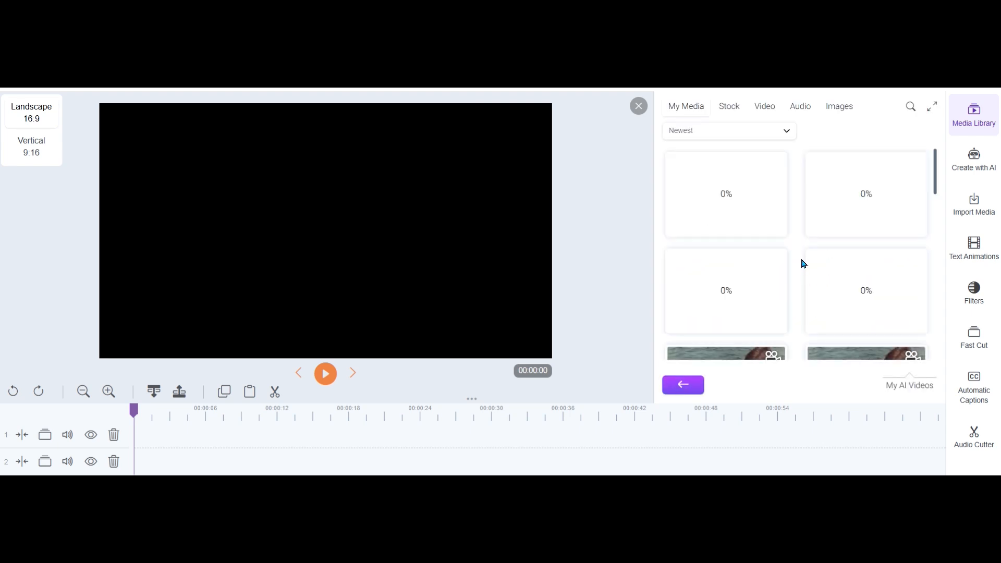
scroll(869, 202, "down", 1)
scroll(859, 220, "up", 1)
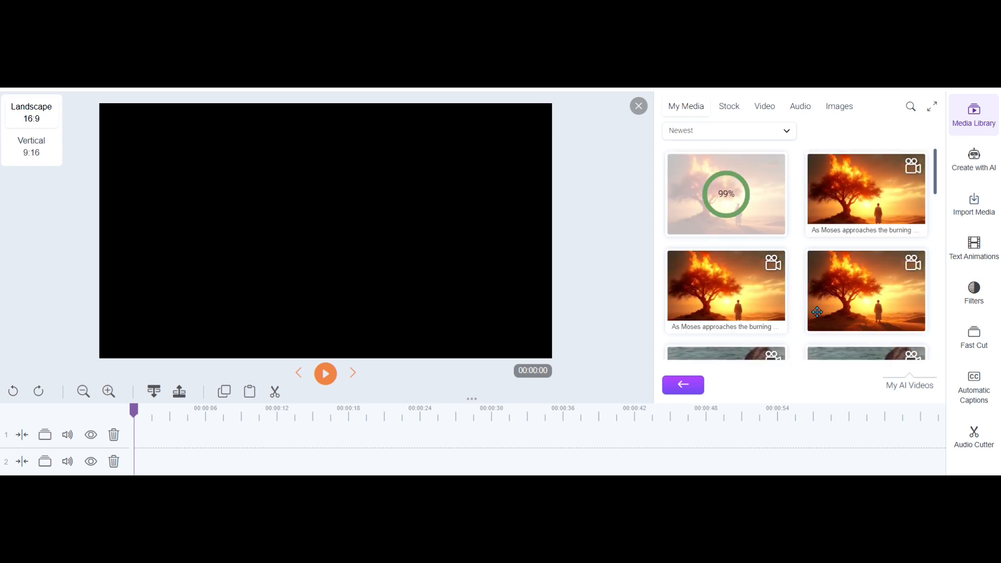
Play the two oldest of the four new burning bush videos in turn, replaying the second one once
right_click(872, 276)
left_click(900, 265)
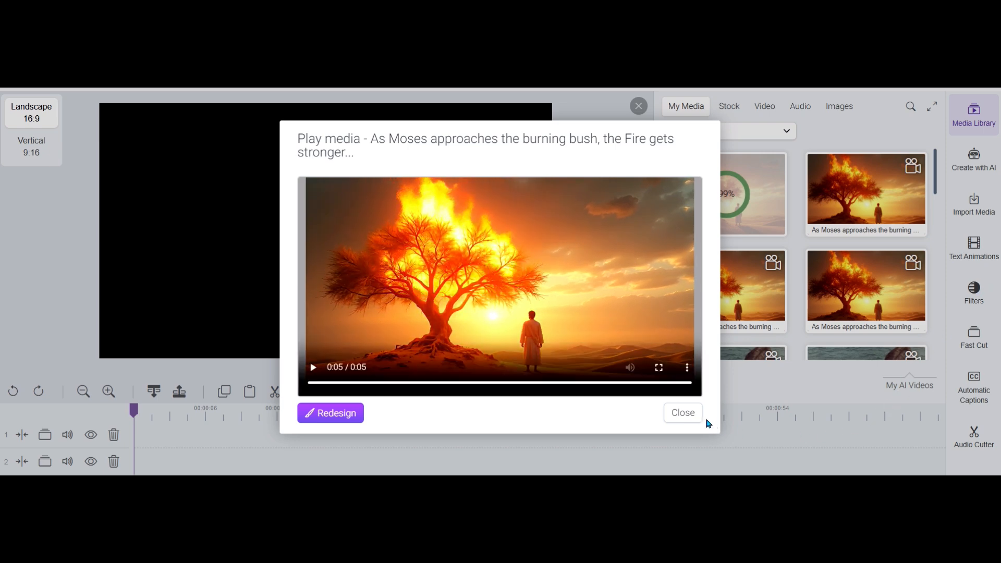
left_click(687, 414)
right_click(752, 287)
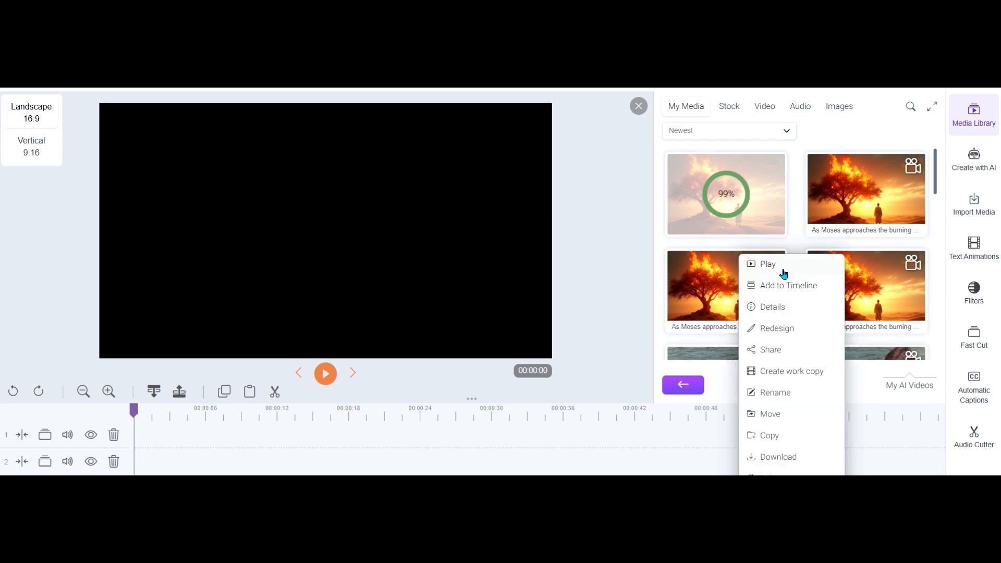
left_click(784, 271)
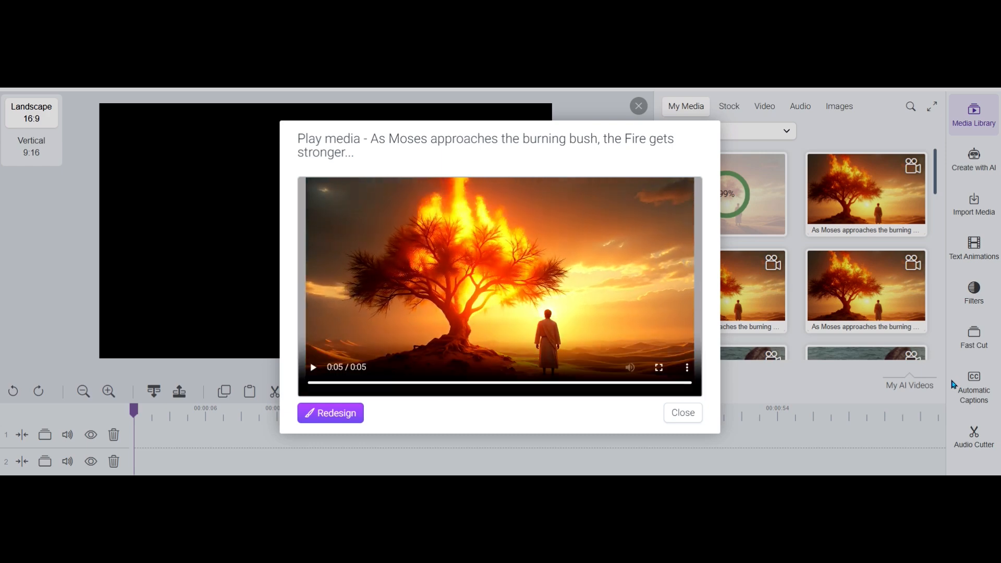
left_click(314, 369)
left_click(691, 418)
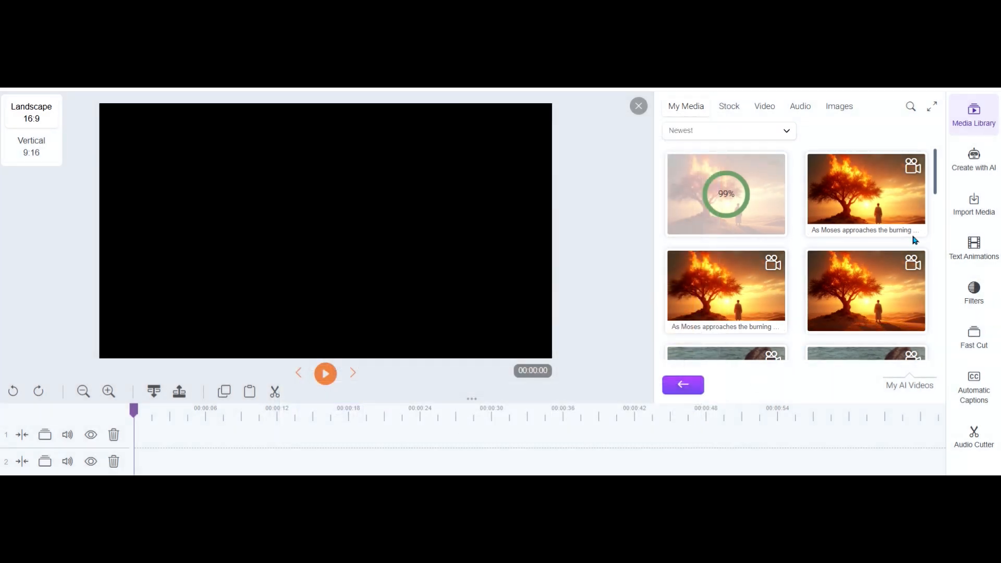
Play the second-newest burning bush video twice and close its preview
right_click(858, 189)
left_click(885, 202)
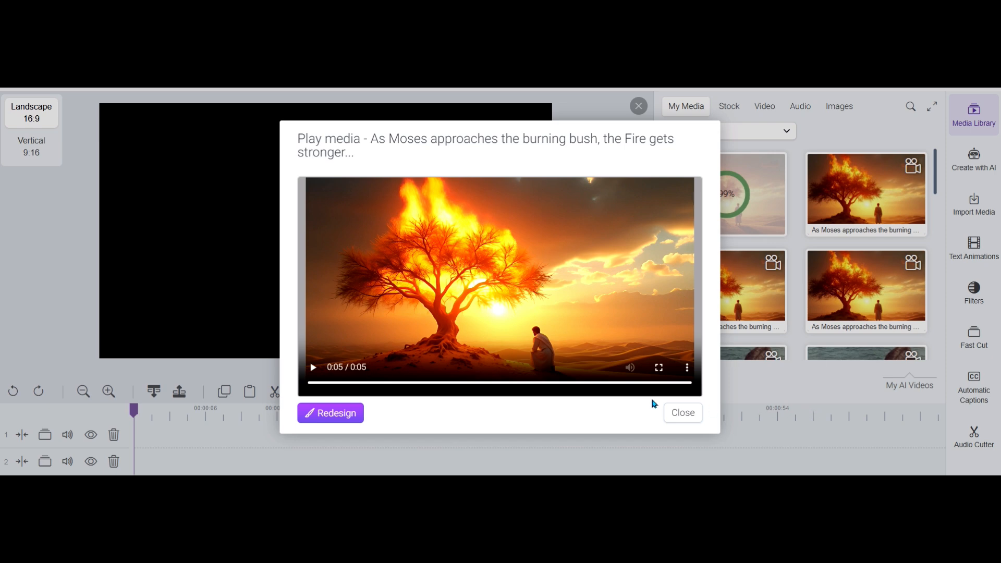
left_click(311, 368)
left_click(691, 416)
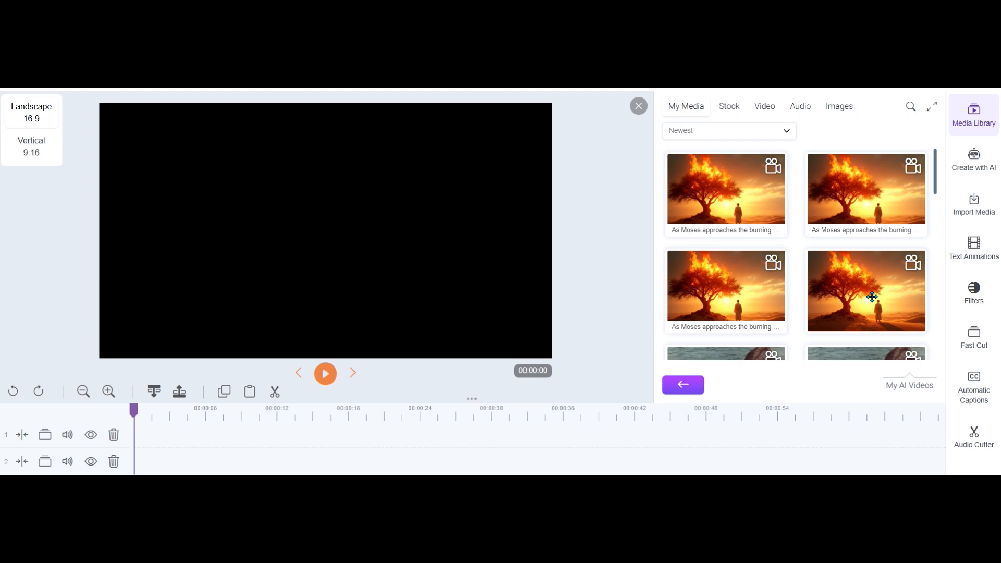
Replay the oldest of the four burning bush videos and delete it from the media library
right_click(862, 292)
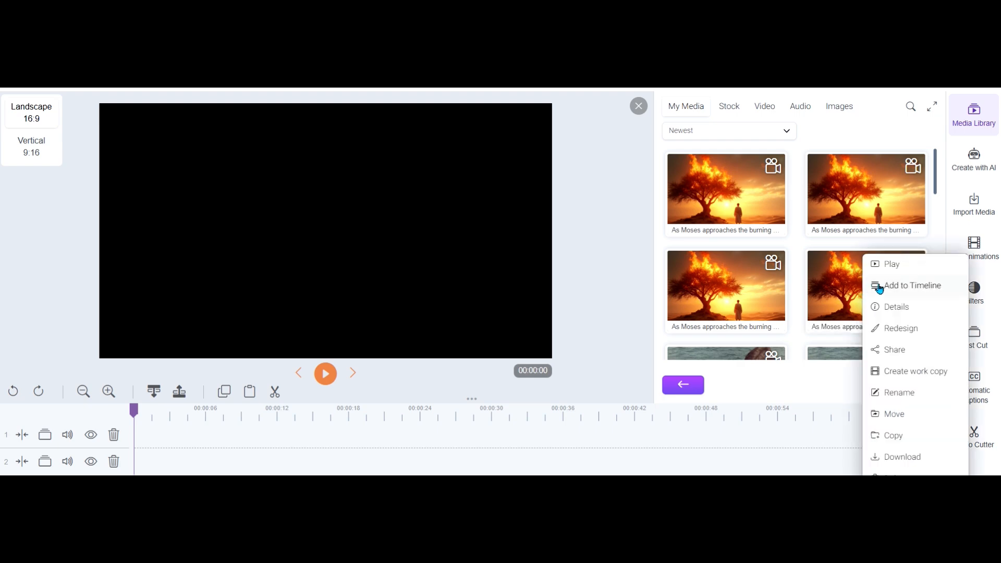
left_click(887, 264)
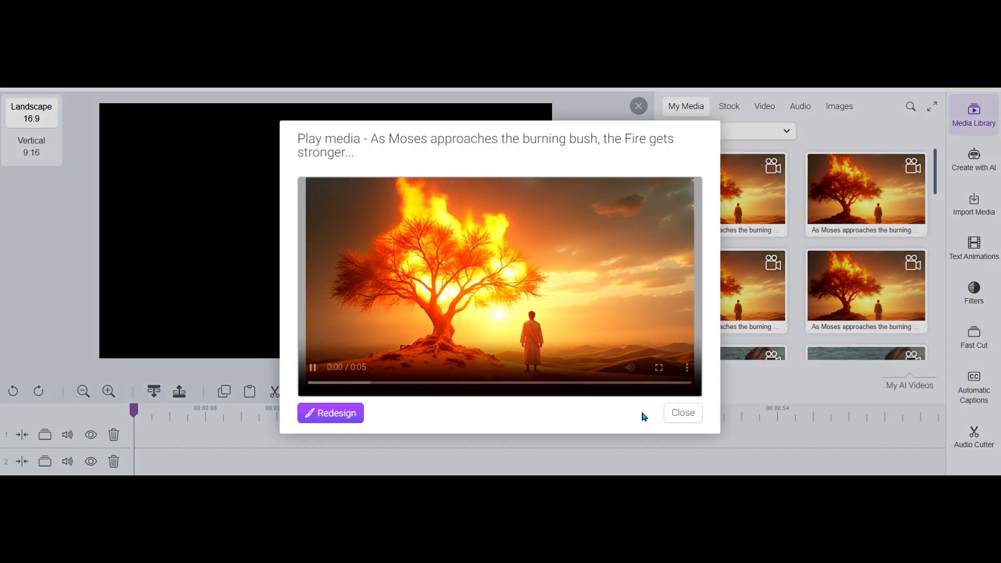
left_click(685, 416)
right_click(858, 303)
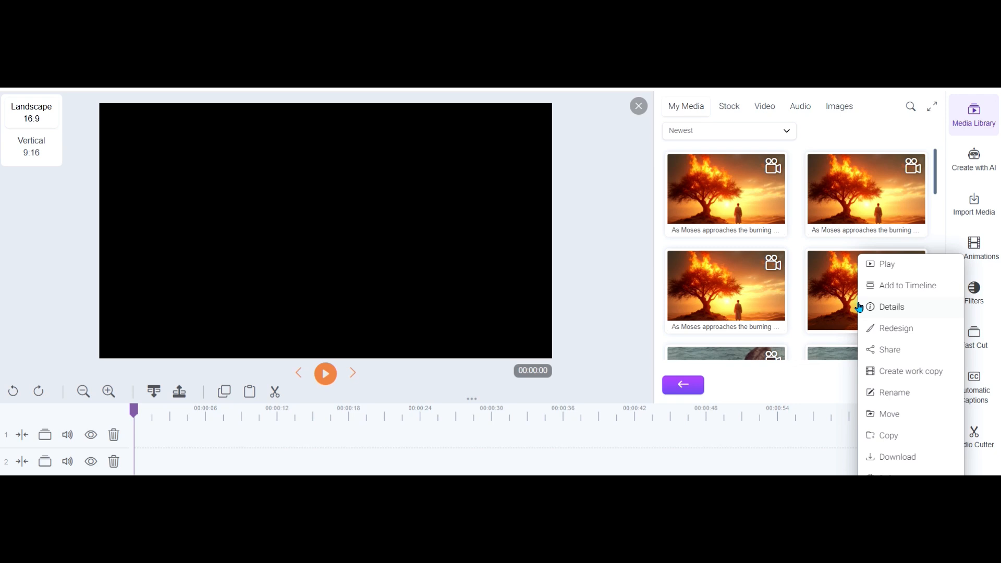
left_click(890, 471)
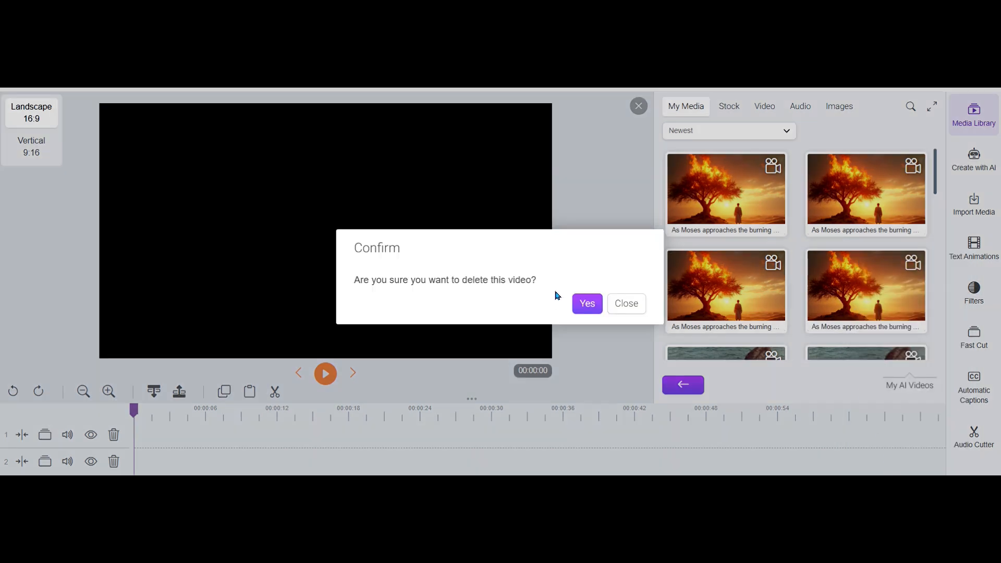
left_click(595, 306)
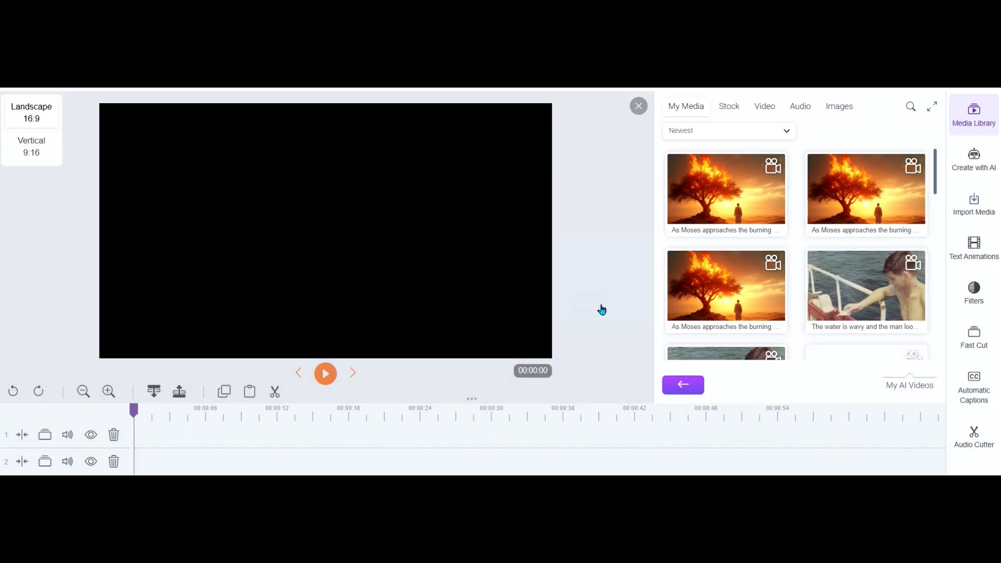
Play the oldest remaining burning bush video again to judge its quality, and close the preview
right_click(718, 287)
left_click(748, 268)
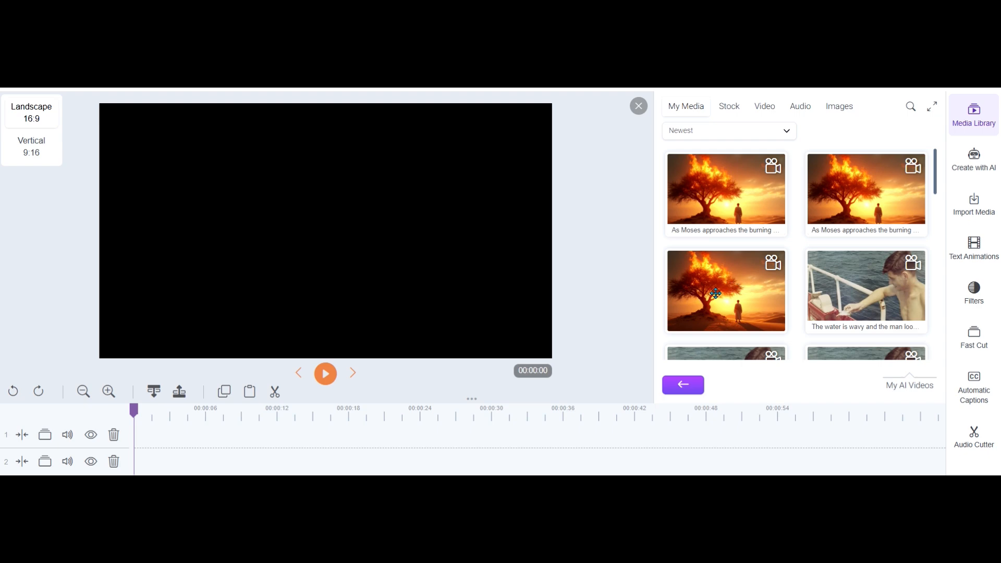
right_click(735, 287)
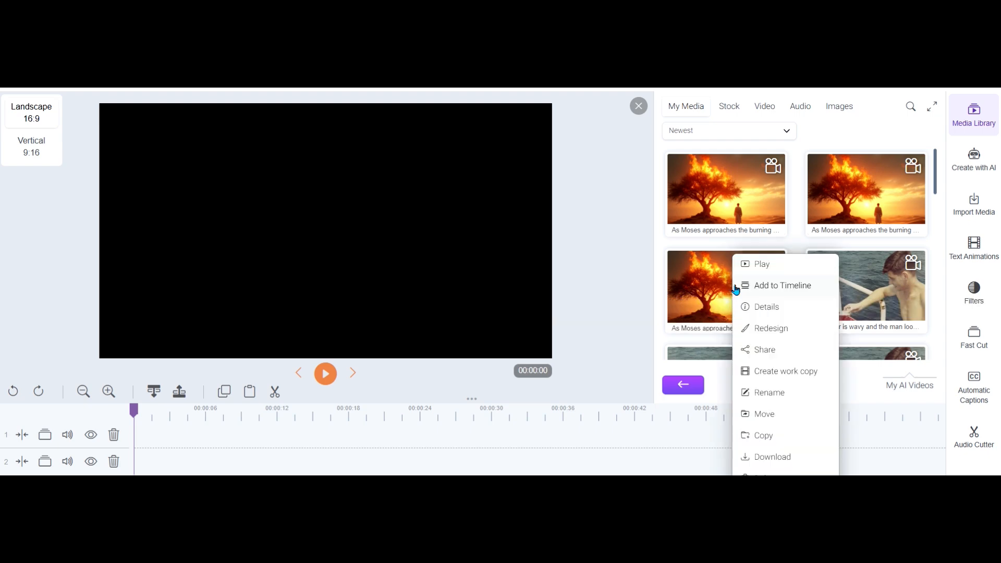
left_click(759, 265)
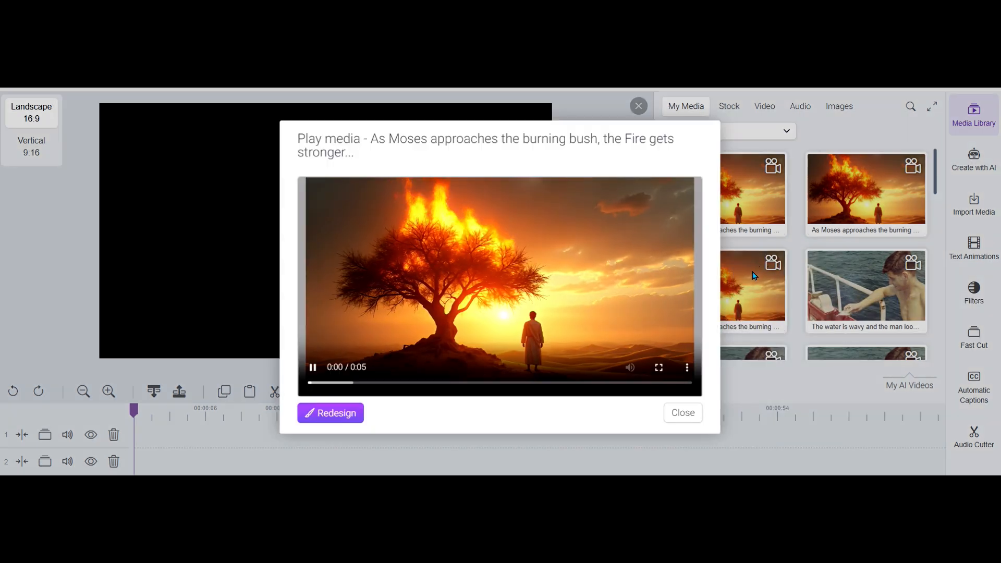
left_click(683, 412)
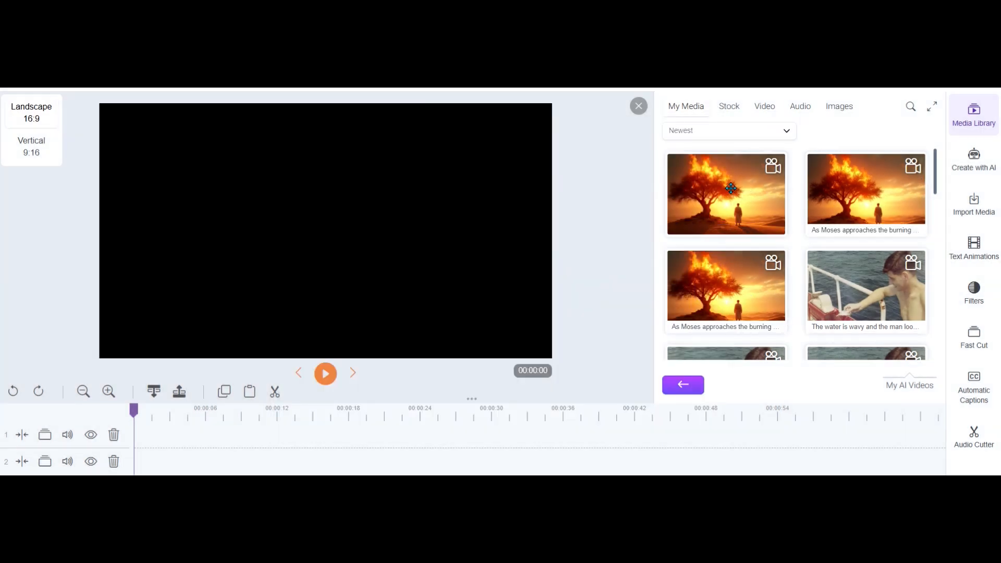
Play the newest burning bush video to compare it with the other versions, and close the preview
right_click(733, 180)
left_click(759, 188)
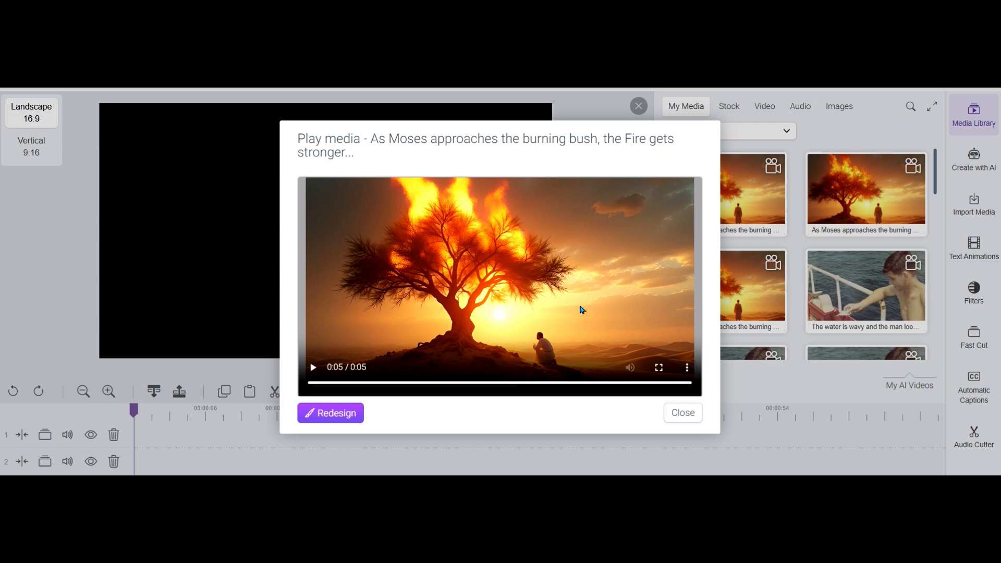
left_click(672, 415)
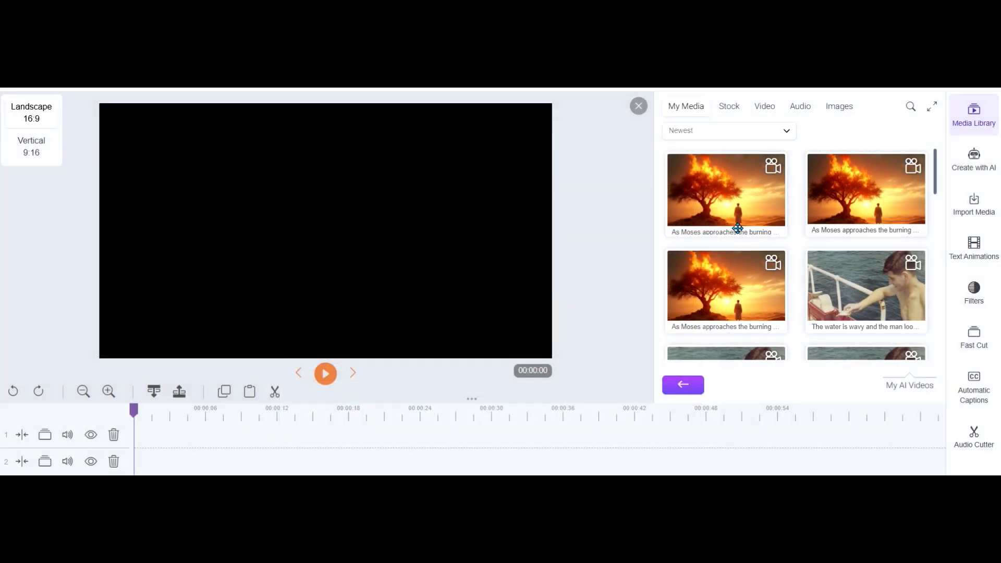
Rename the newest burning bush video as "best burning bush"
right_click(729, 191)
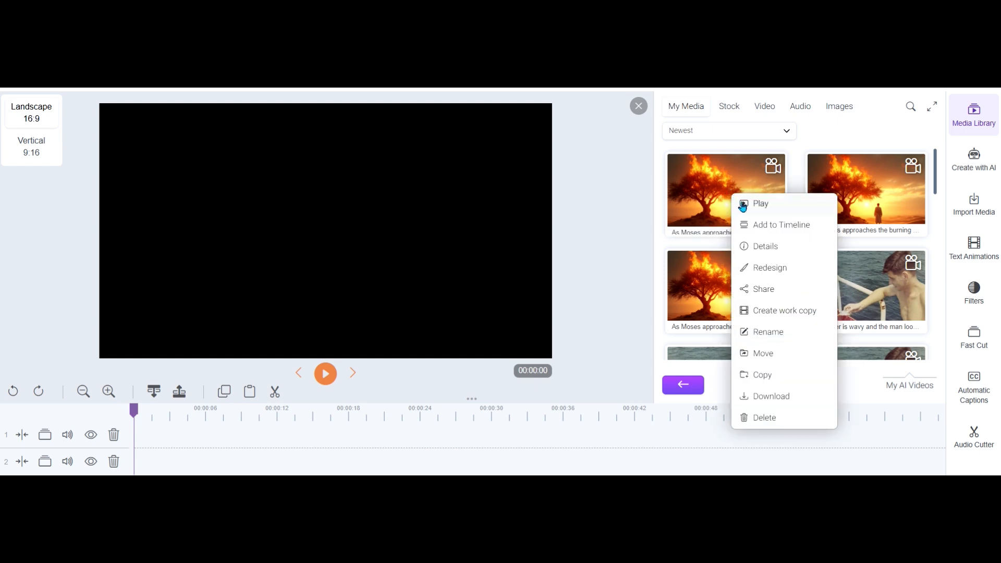
left_click(776, 334)
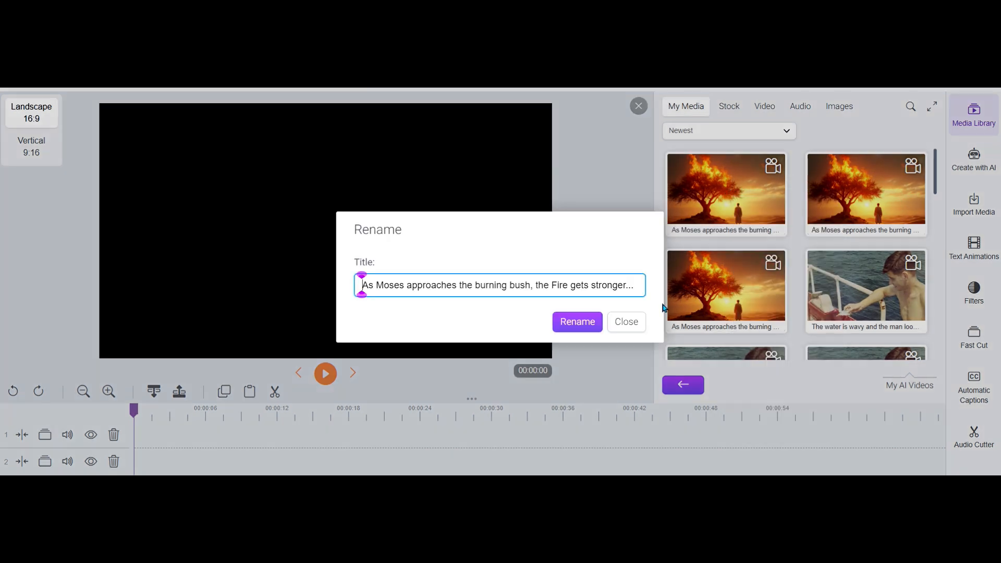
triple_click(470, 290)
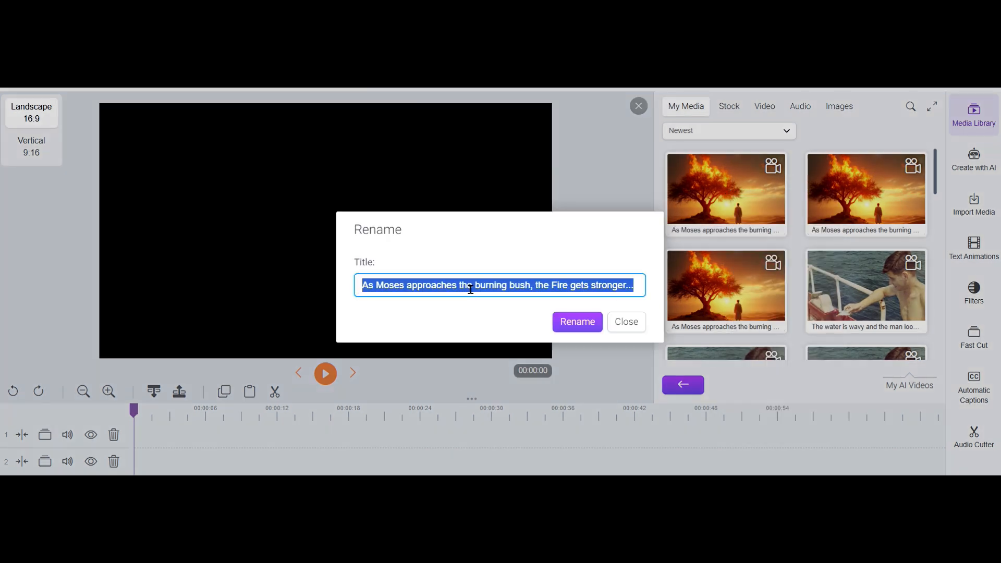
key("BackSpace")
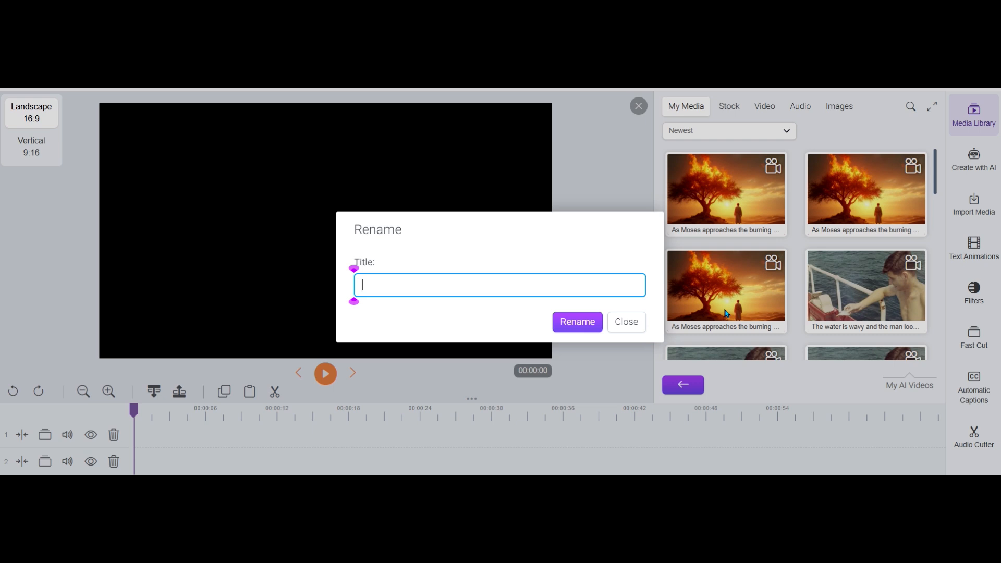
type("best burning bush")
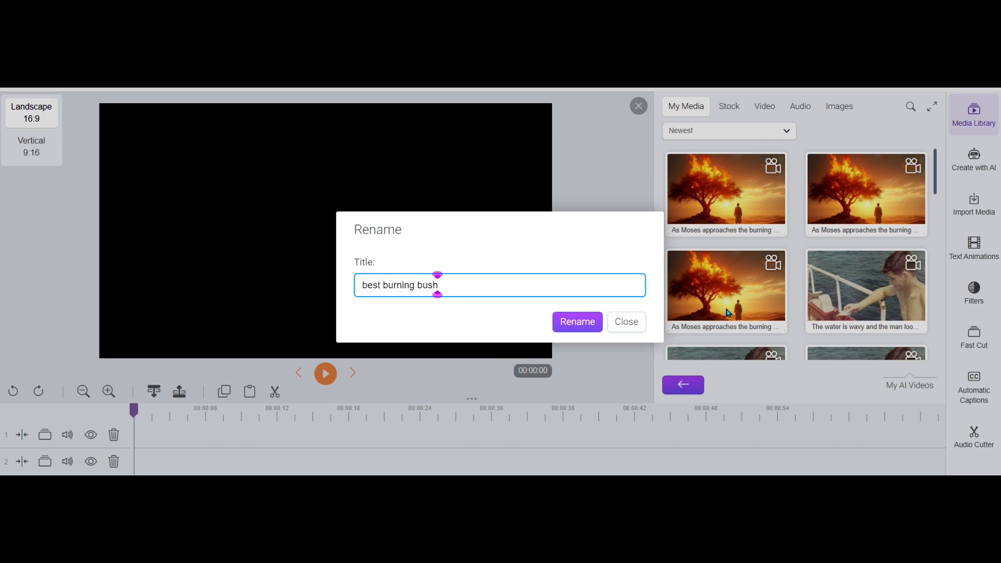
left_click(591, 321)
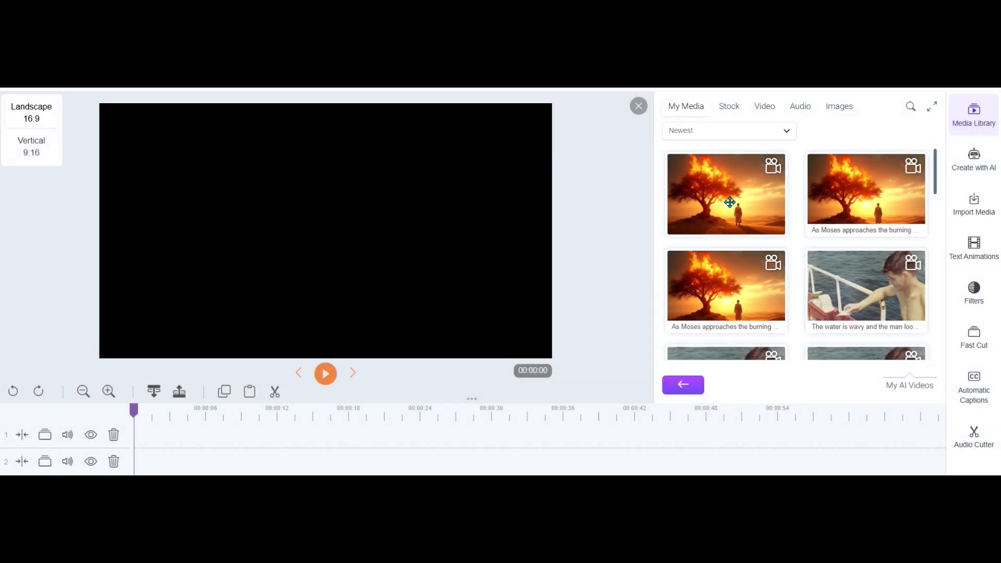
Place the "Best burning bush" video at the start of timeline track 1 and enlarge the timeline scale
mouse_move(729, 201)
left_mouse_down()
mouse_move(56, 447)
mouse_move(156, 437)
left_mouse_up()
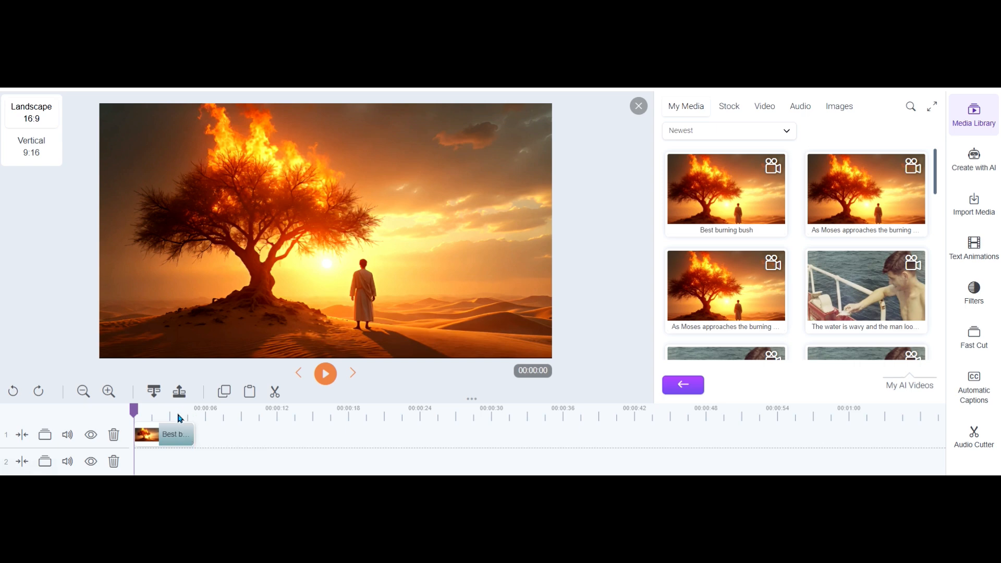
left_click(109, 392)
left_click(109, 391)
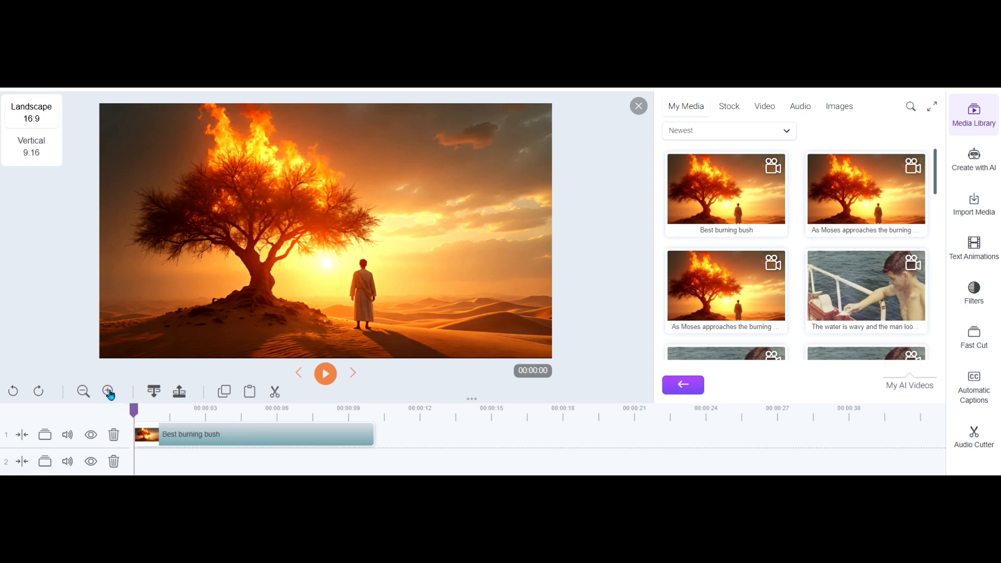
left_click(109, 392)
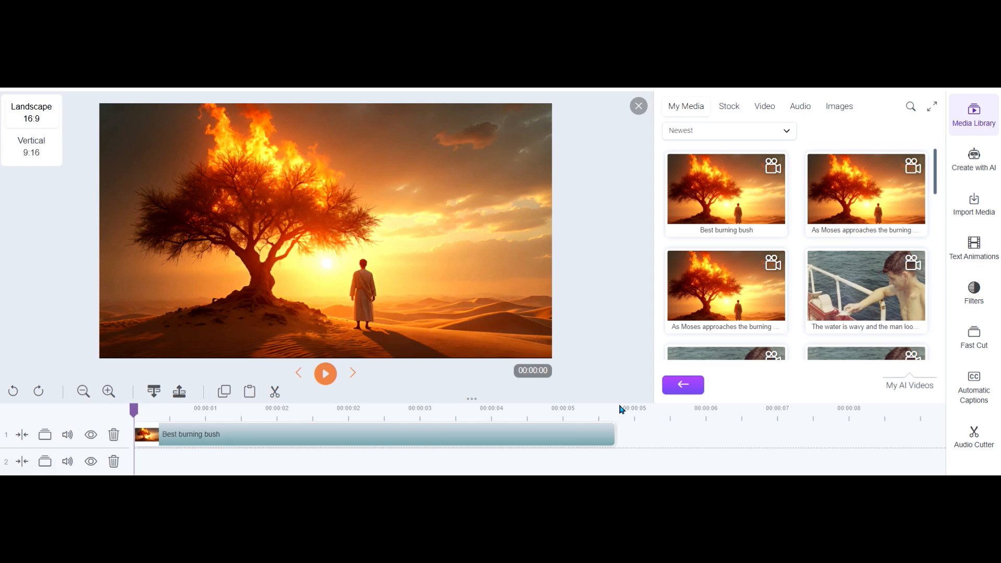
Move the playhead to the last visible frame of the "Best burning bush" clip, at about 00:00:05
left_click(614, 413)
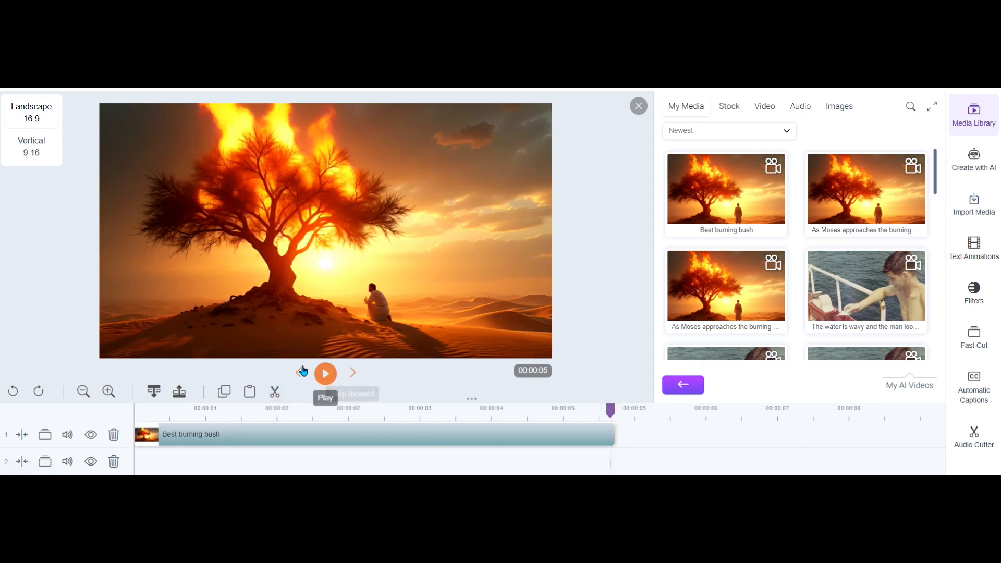
left_click(355, 374)
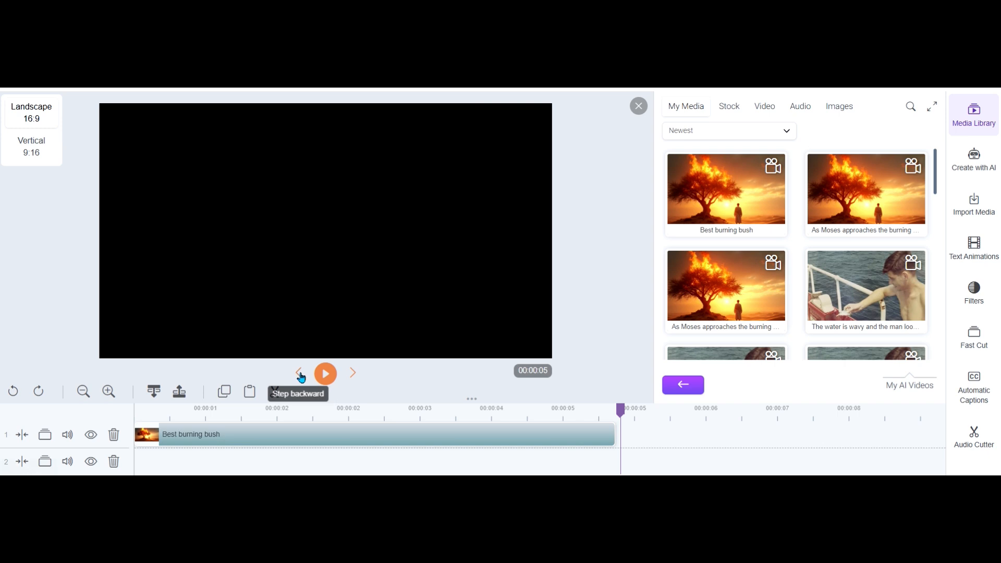
left_click(301, 374)
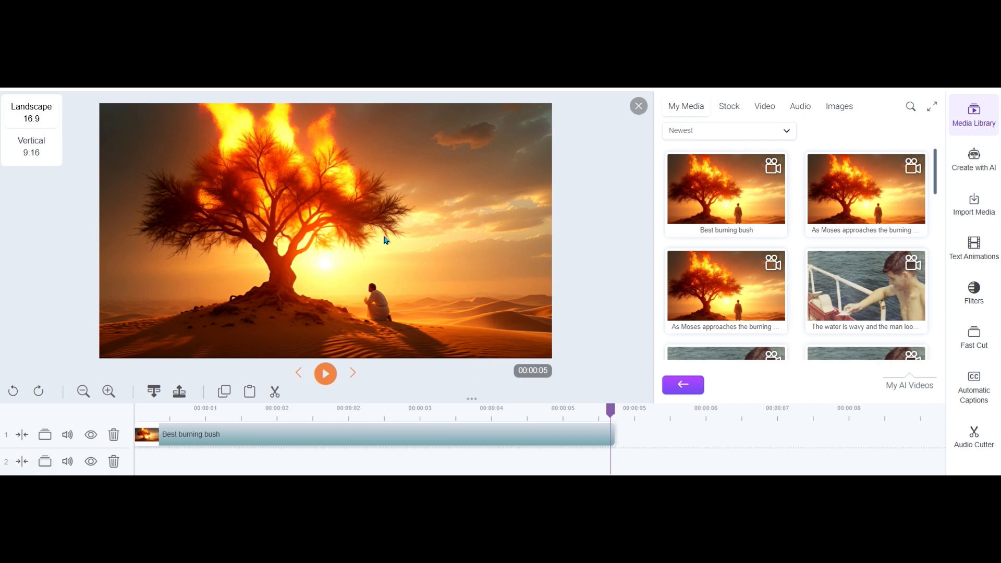
Start saving the previewed end frame as an image, creating and opening a new folder named "Burning Bush" for it
right_click(379, 212)
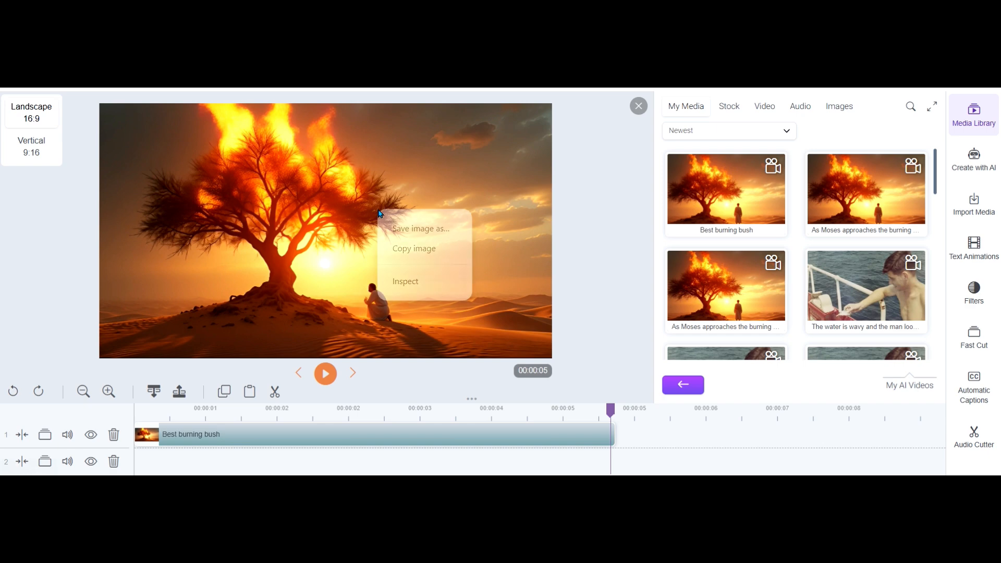
left_click(442, 230)
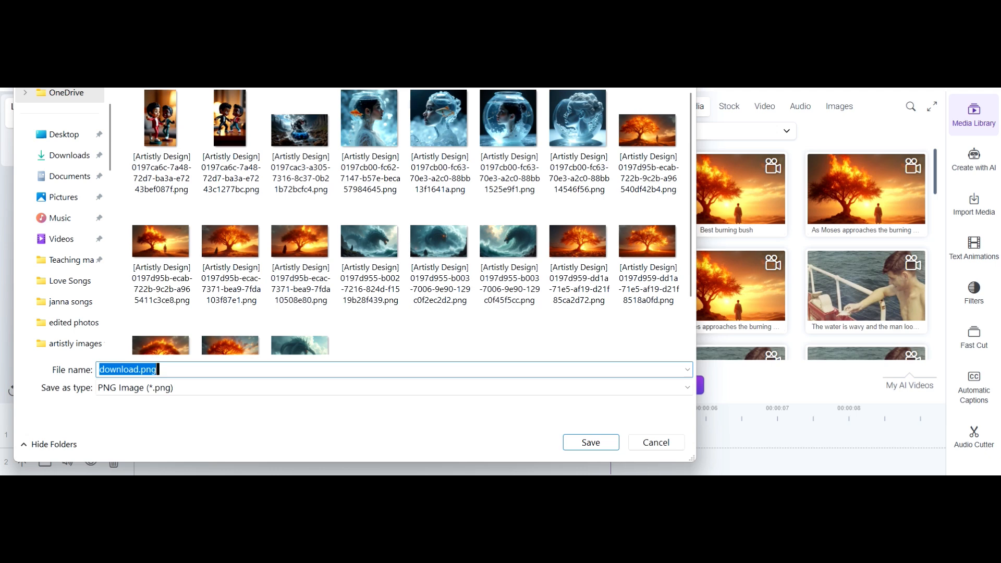
key("alt+Up")
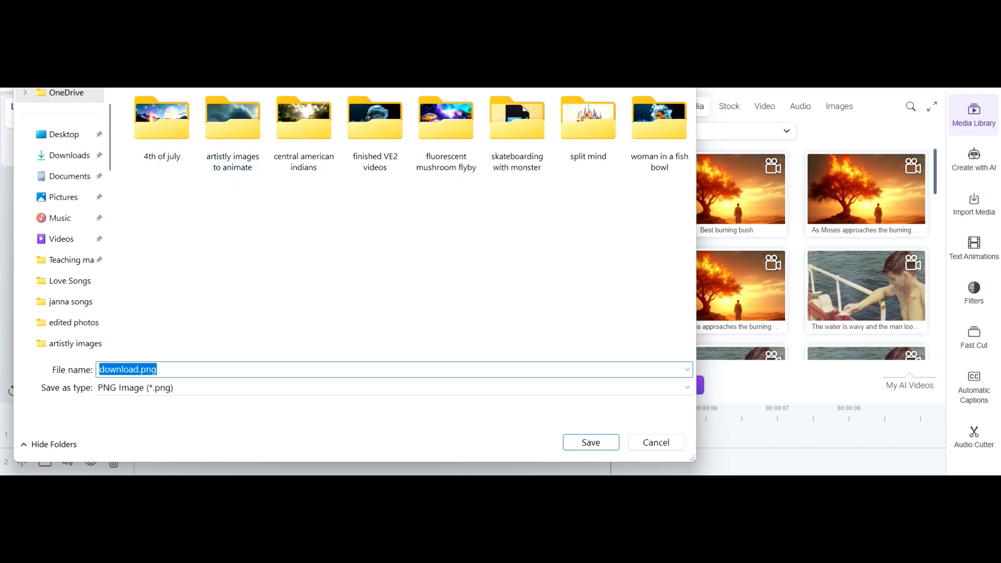
key("ctrl+shift+n")
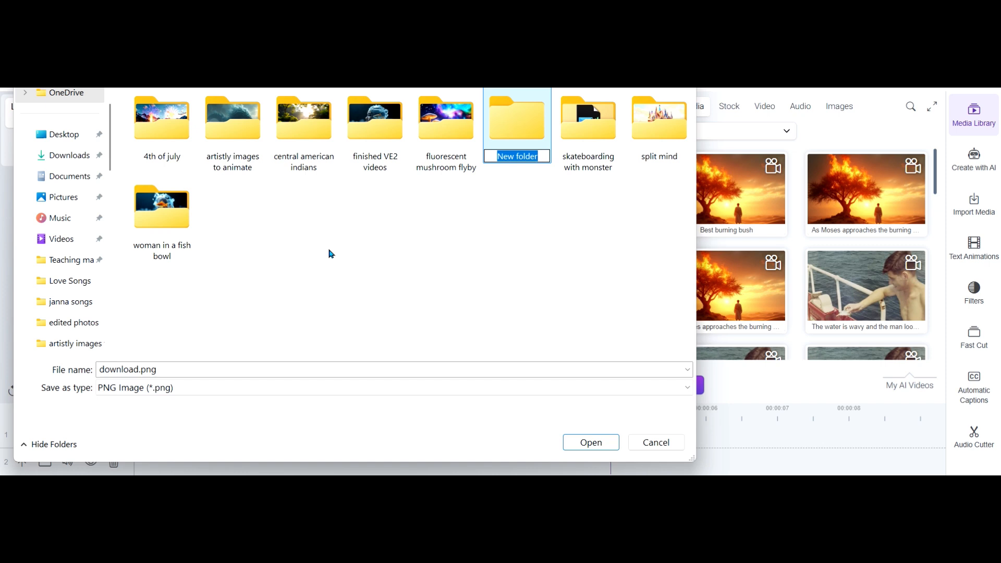
type("Burning Bu")
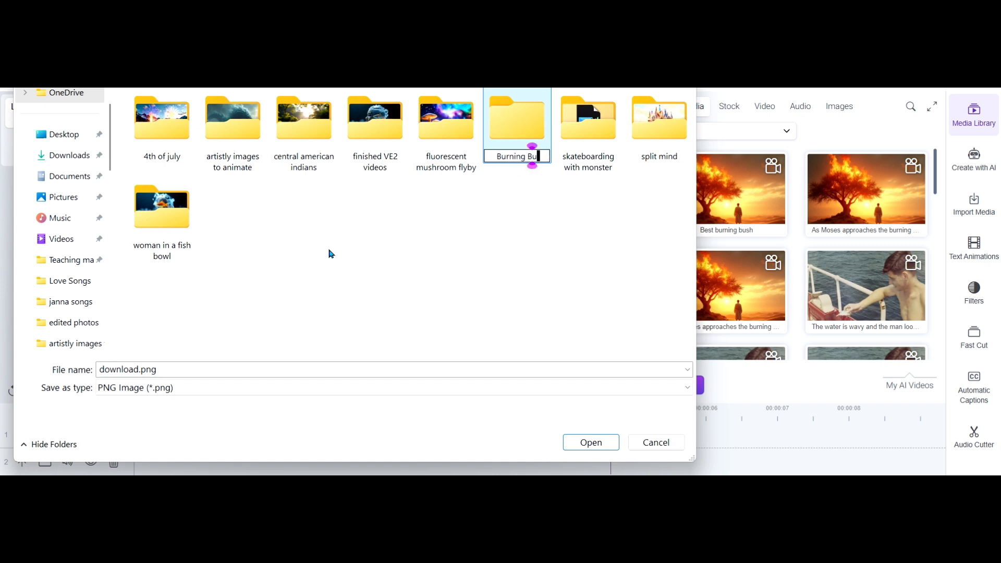
type("sh")
key("Return")
key("Return")
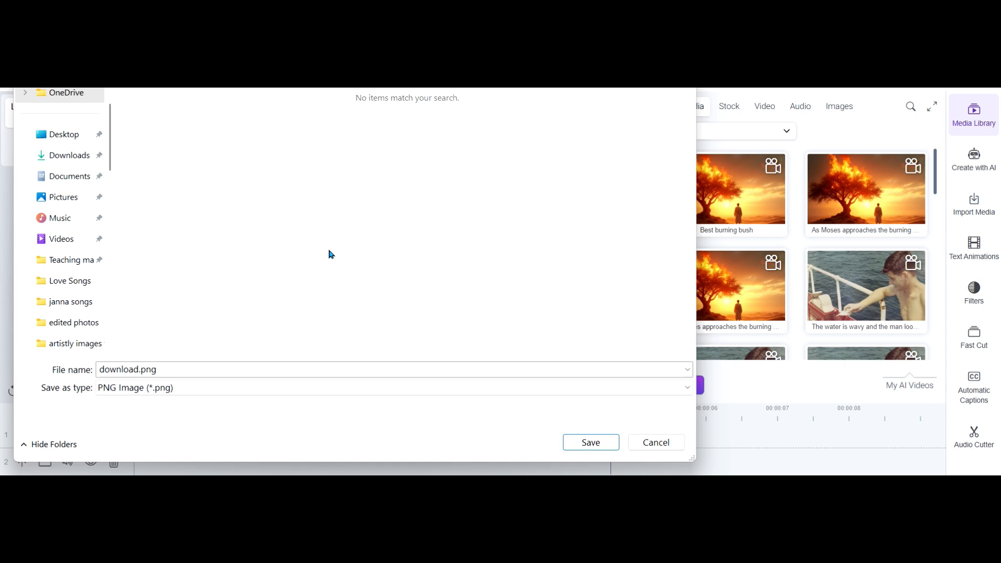
Name the frame image "end fram 1.png" and save it in the Burning Bush folder
left_click(147, 371)
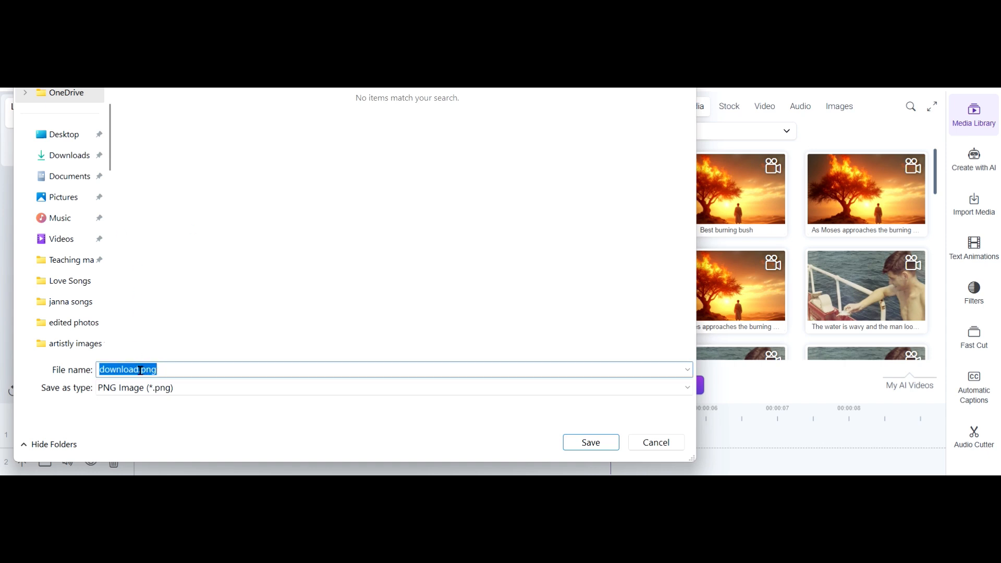
left_click(140, 371)
left_click_drag(140, 371, 101, 370)
key("BackSpace")
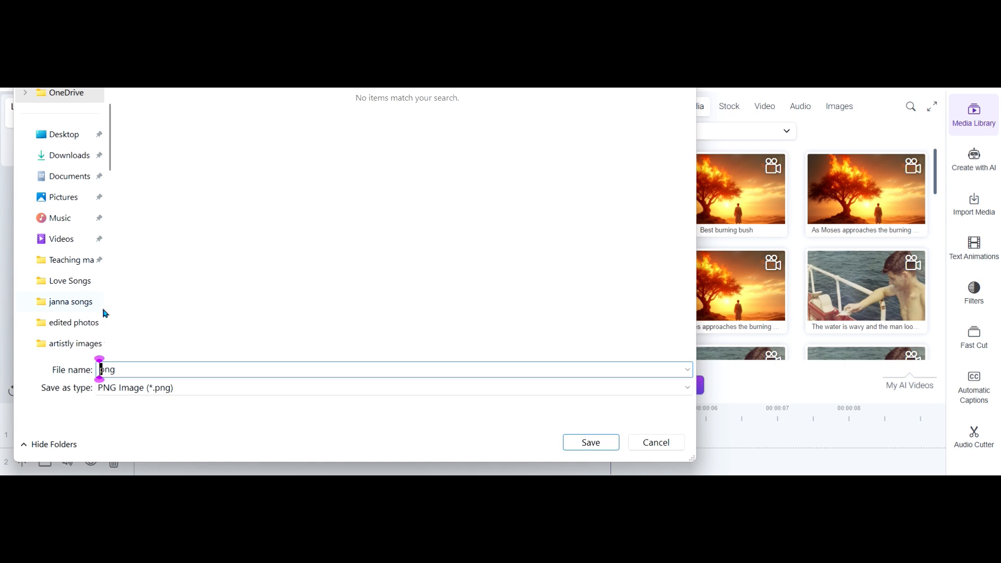
type("end fram 1")
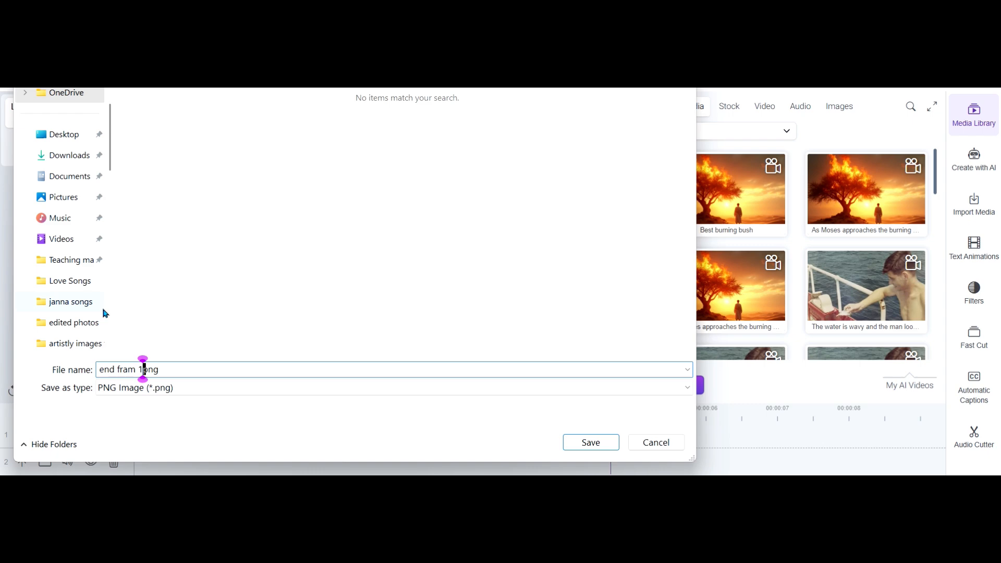
type(".")
key("Return")
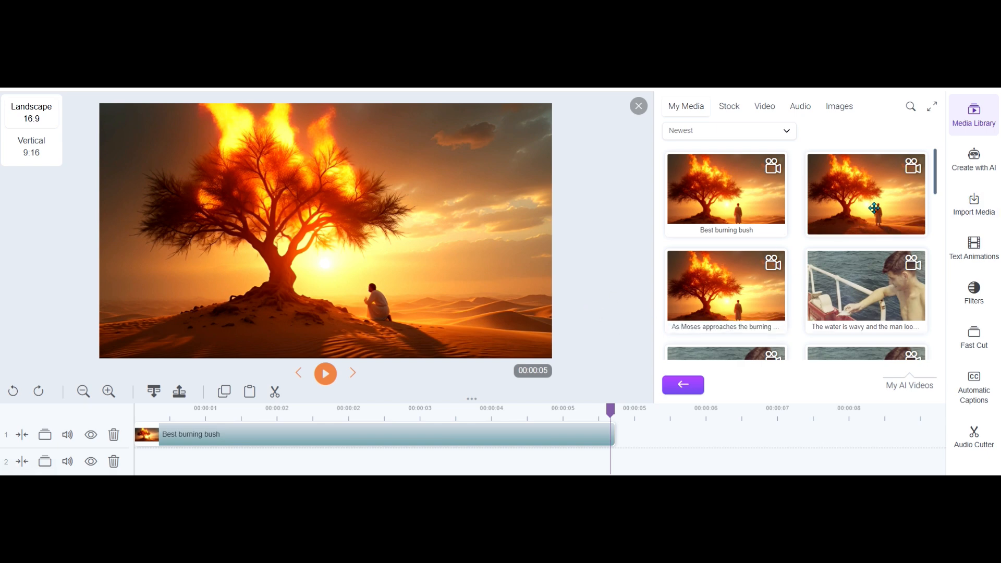
Start a new Image To Video creation and open the Images folder to select its source image
left_click(983, 156)
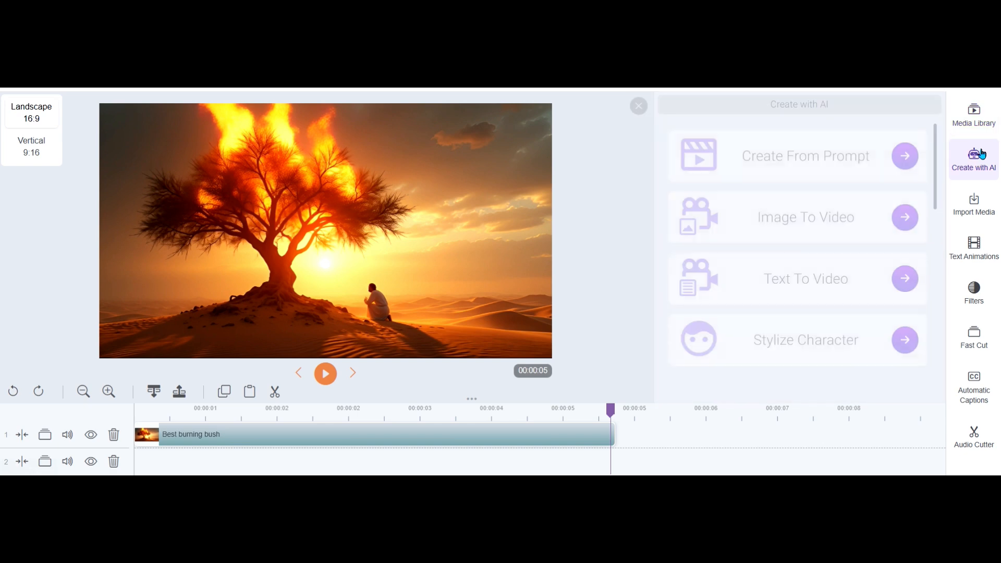
left_click(898, 218)
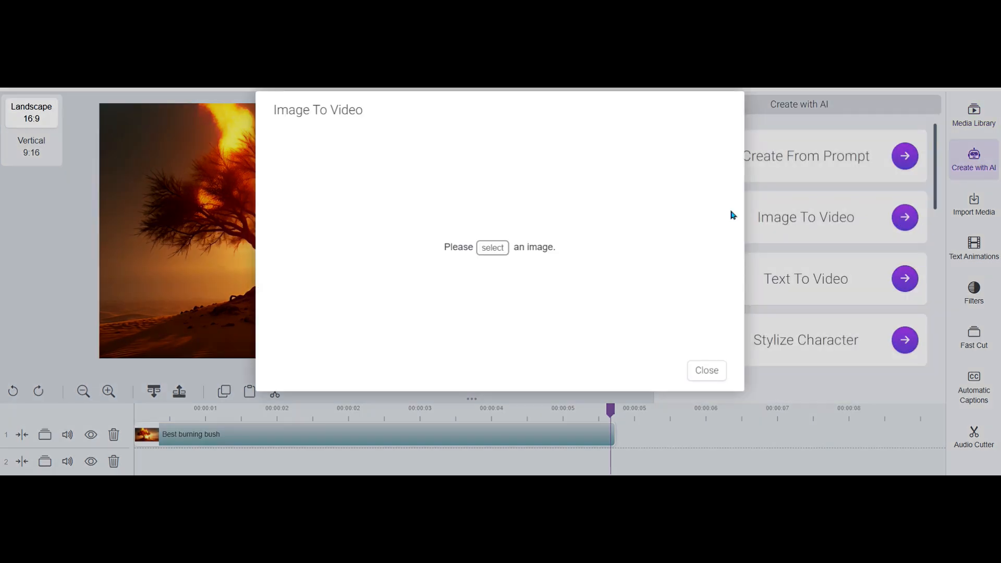
left_click(495, 249)
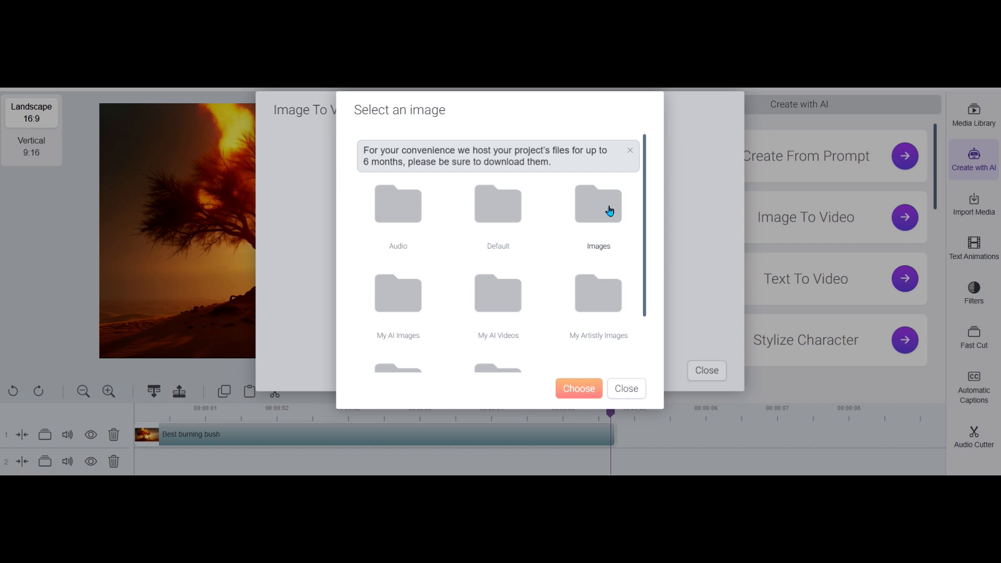
left_click(603, 210)
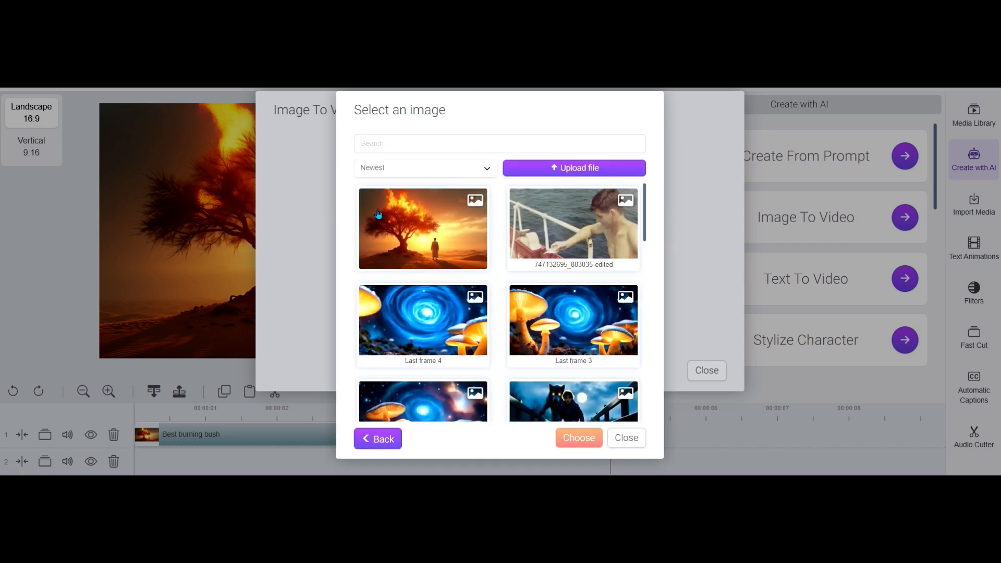
Upload "end fram 1.png" from the Burning Bush folder to the Images folder and close the upload dialog
left_click(576, 168)
left_click(529, 271)
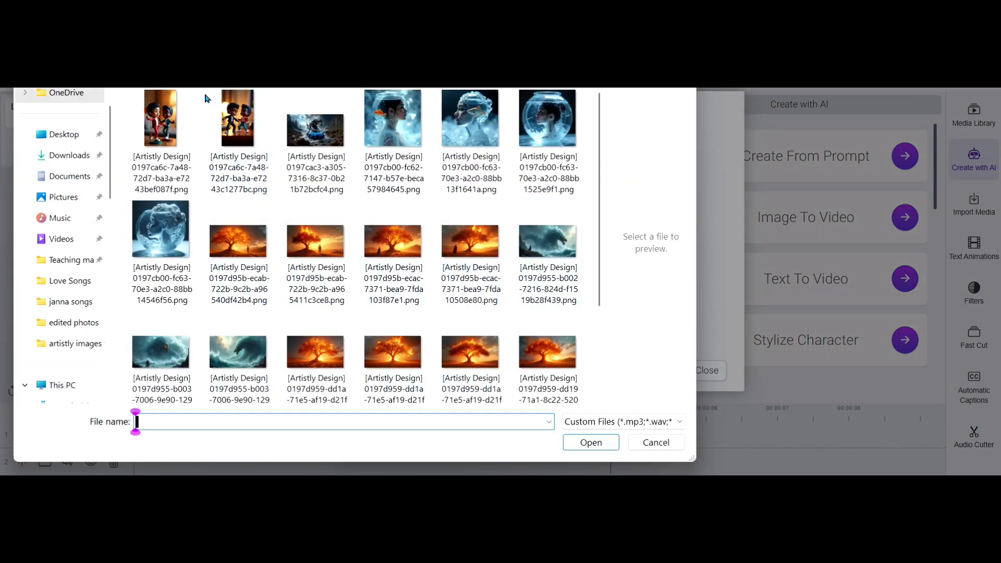
key("alt+Up")
double_click(312, 136)
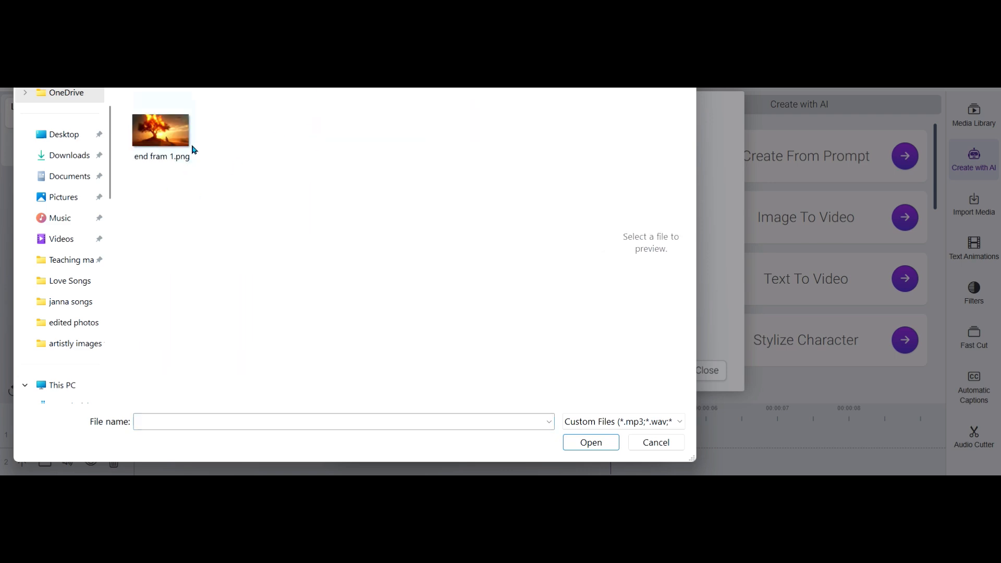
left_click(163, 140)
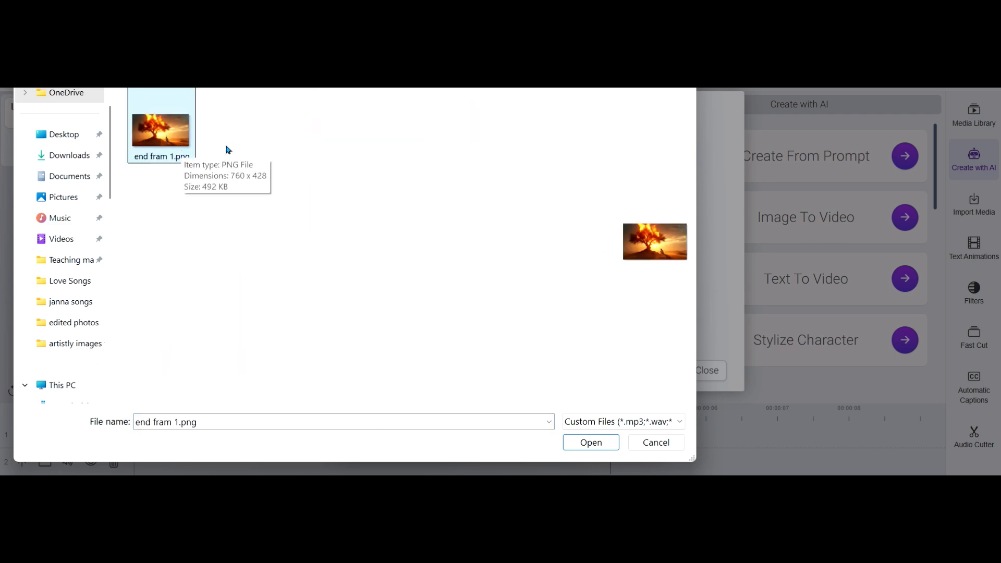
left_click(583, 444)
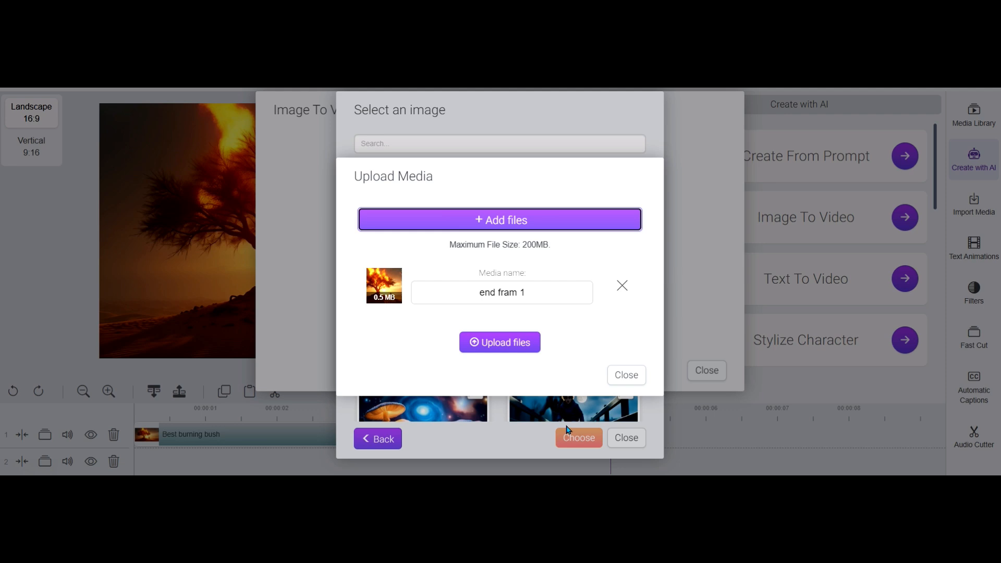
left_click(514, 342)
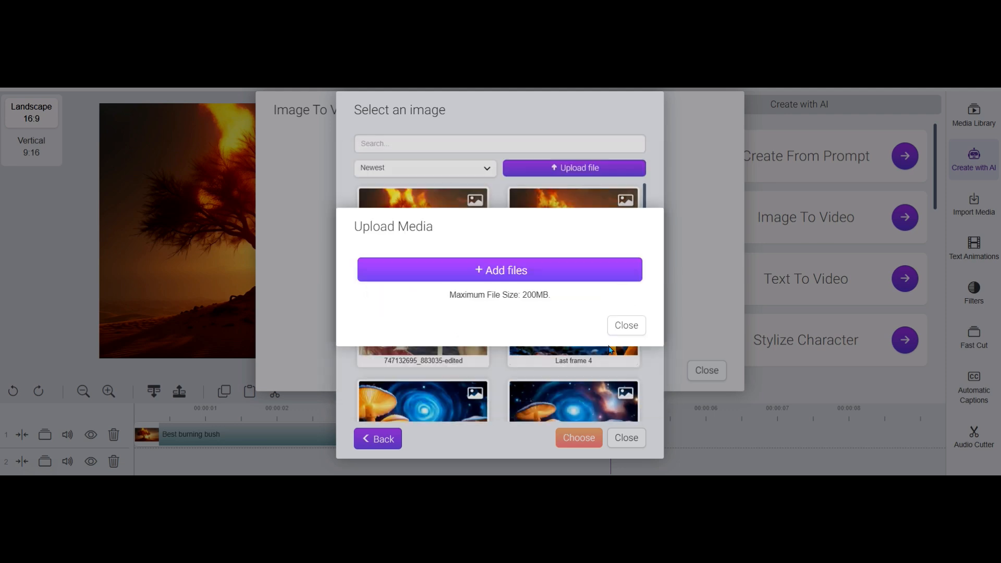
left_click(628, 327)
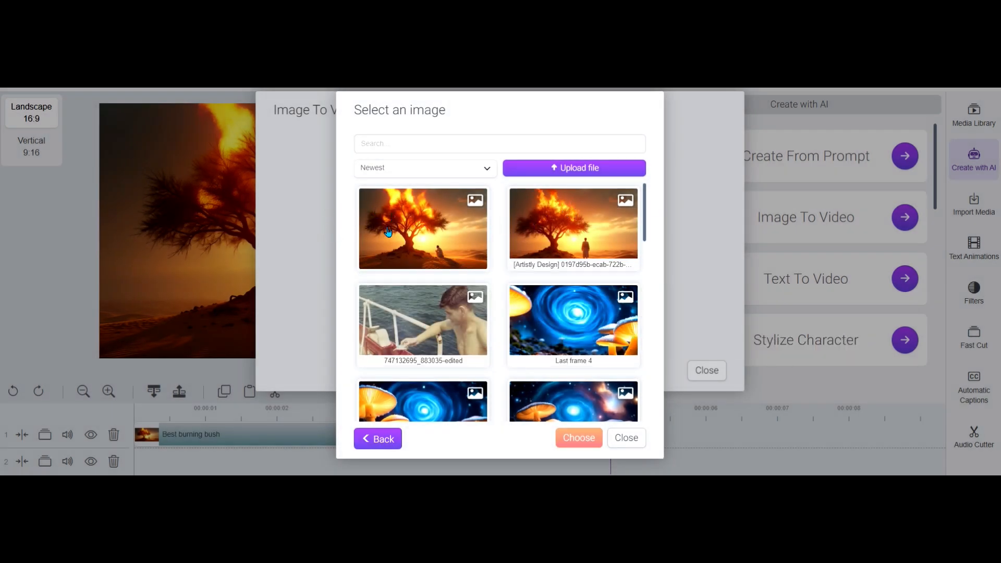
Use the uploaded end frame as the source image, with Video Length Booster enabled and the 3D style
left_click(440, 213)
left_click(586, 438)
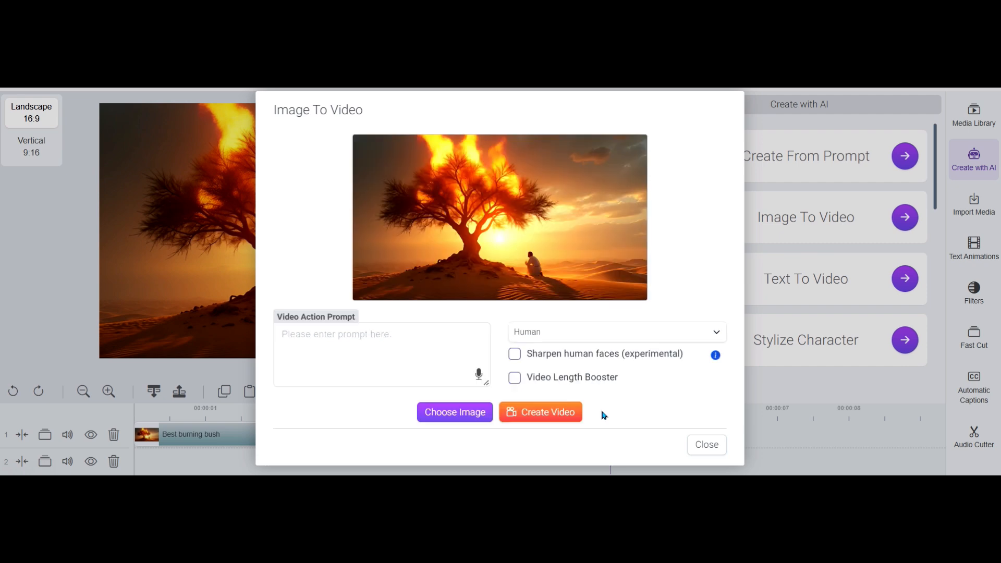
left_click(515, 378)
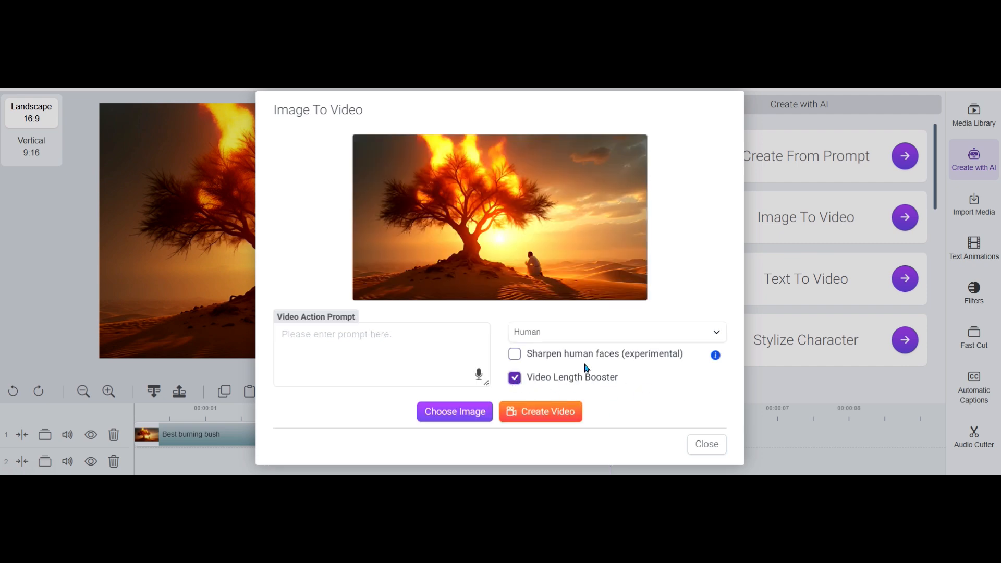
left_click(547, 332)
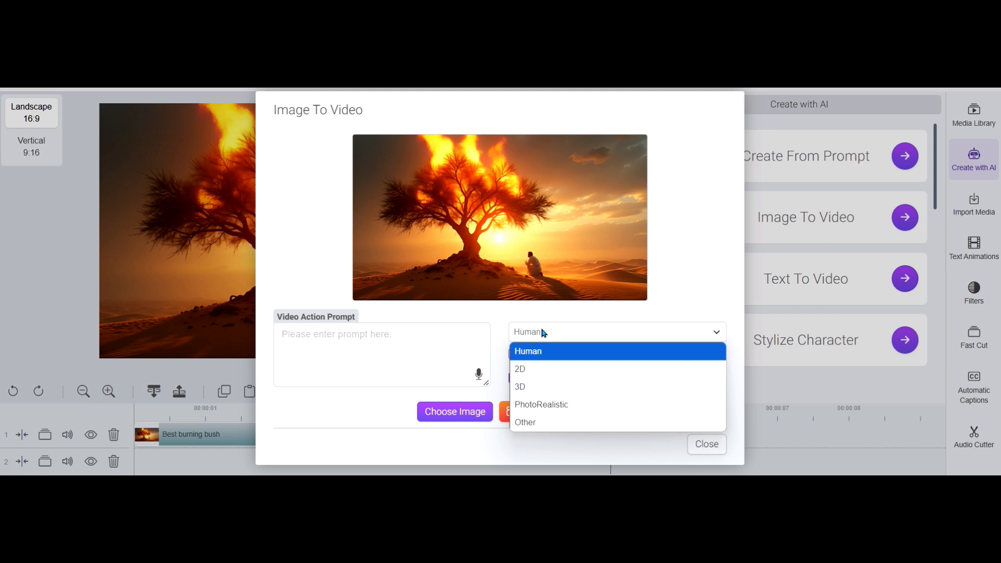
left_click(558, 387)
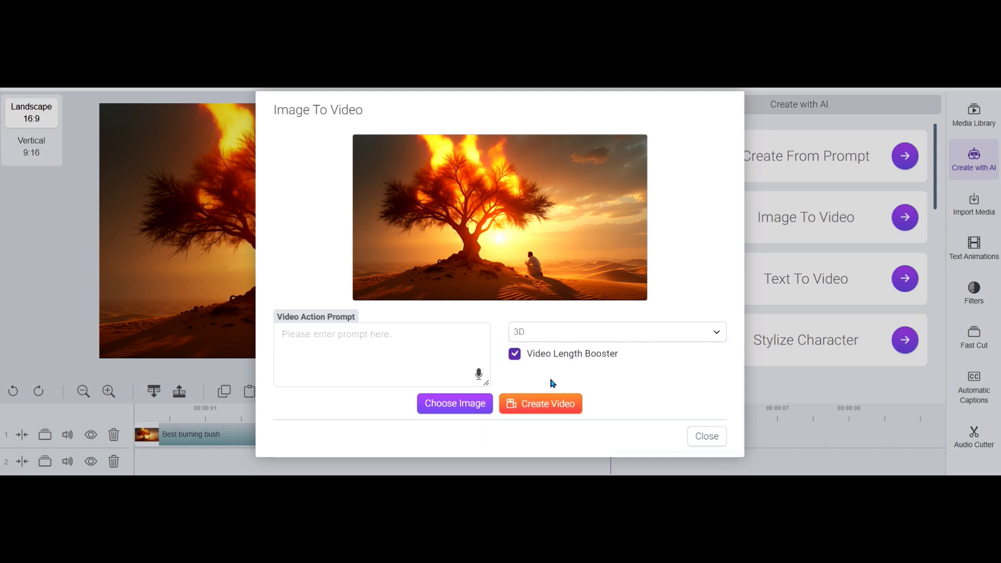
Enter the video action prompt "The fire seems to pulsate as though God is speaking to Moses."
left_click(397, 357)
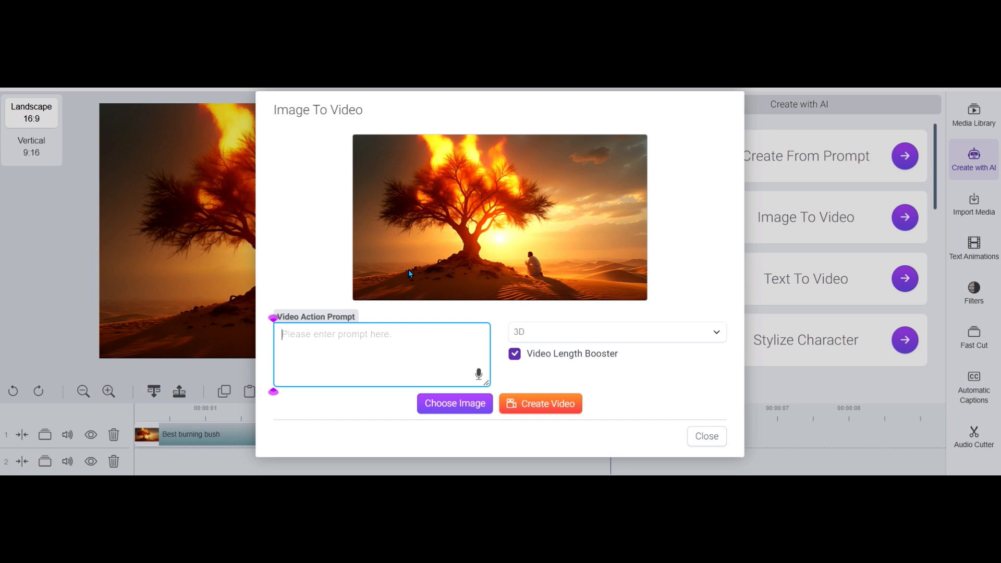
type("The fire")
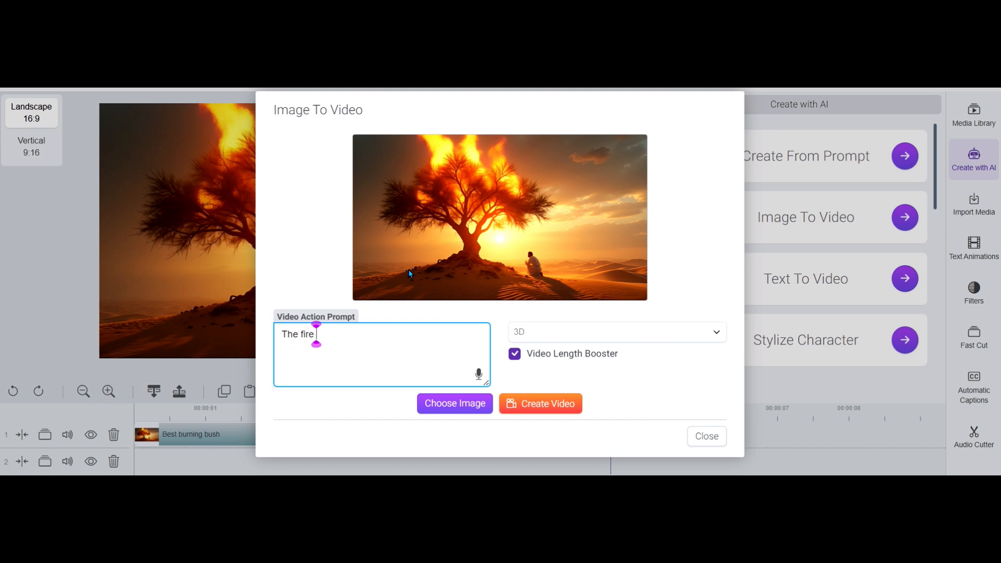
type(" seems to pulsa")
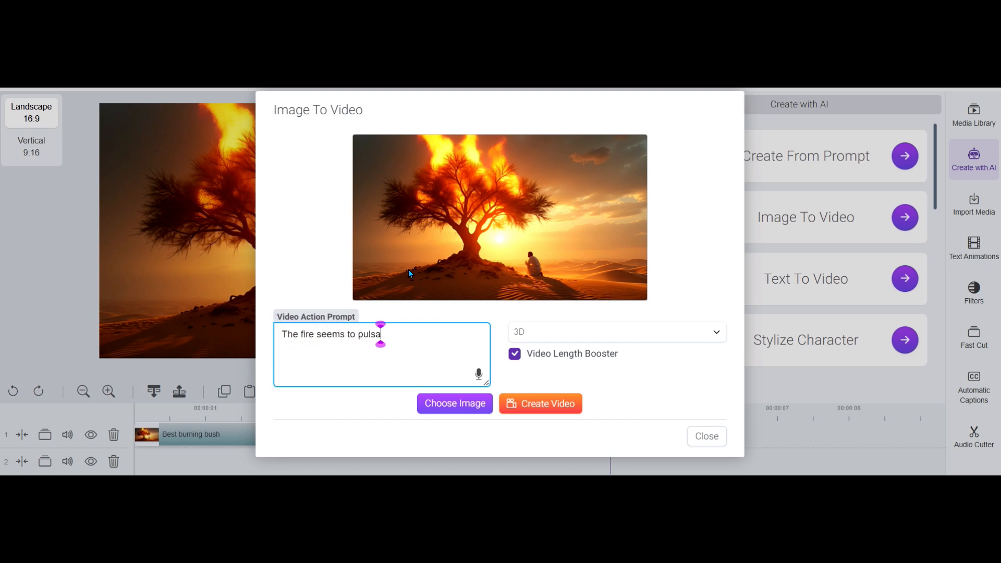
type("te as though God is")
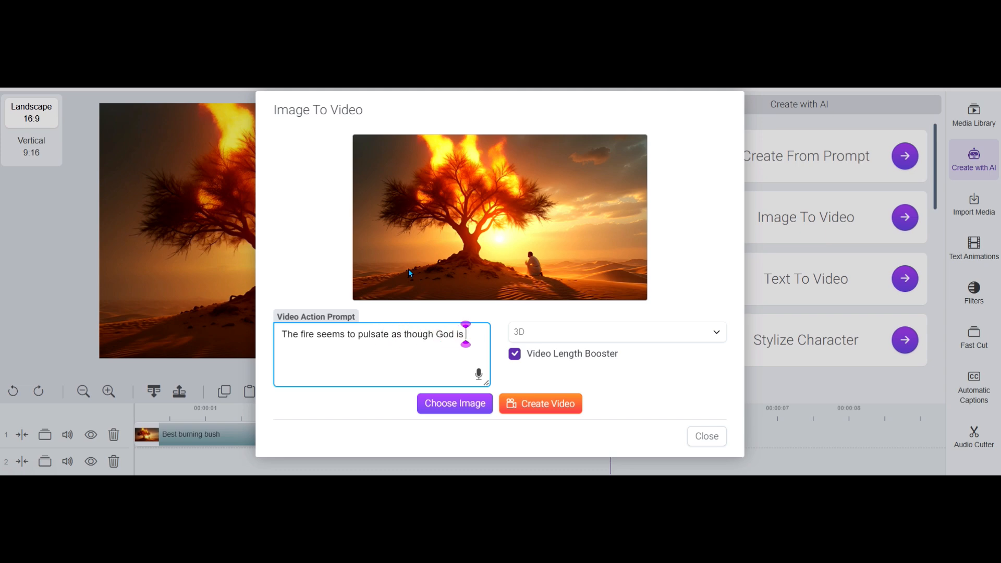
type(" speaking to Moses.")
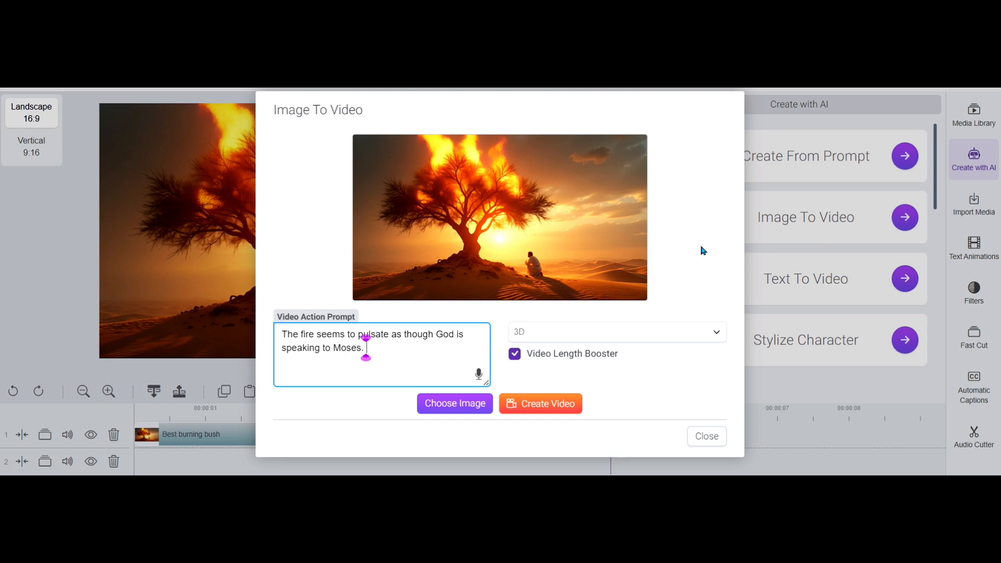
Add "Moses responds with a gasp and reverence with a respectful humility." to the video action prompt
type("Moses responds")
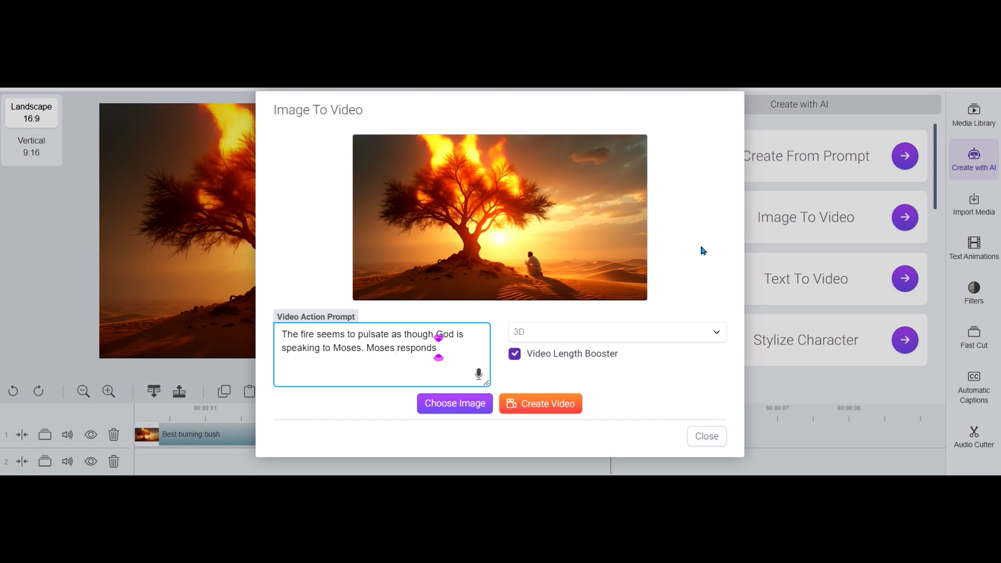
type(" with a gasp")
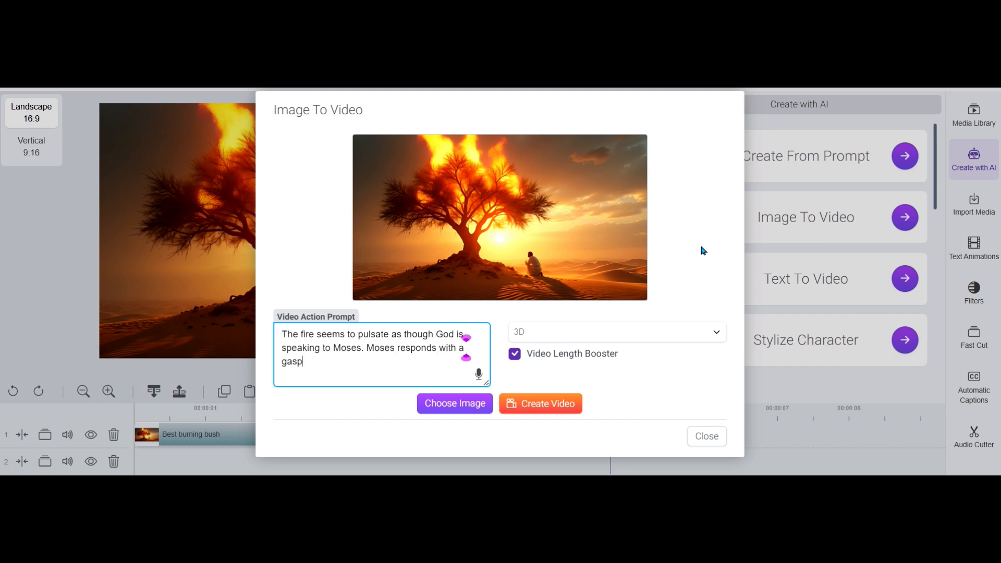
type(" and reverence")
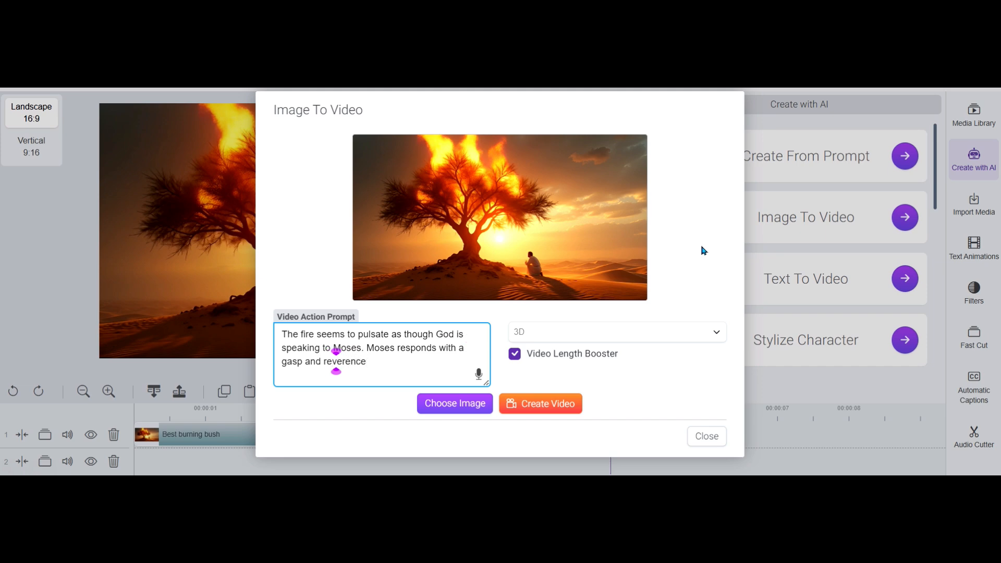
key("End")
type("with a respect")
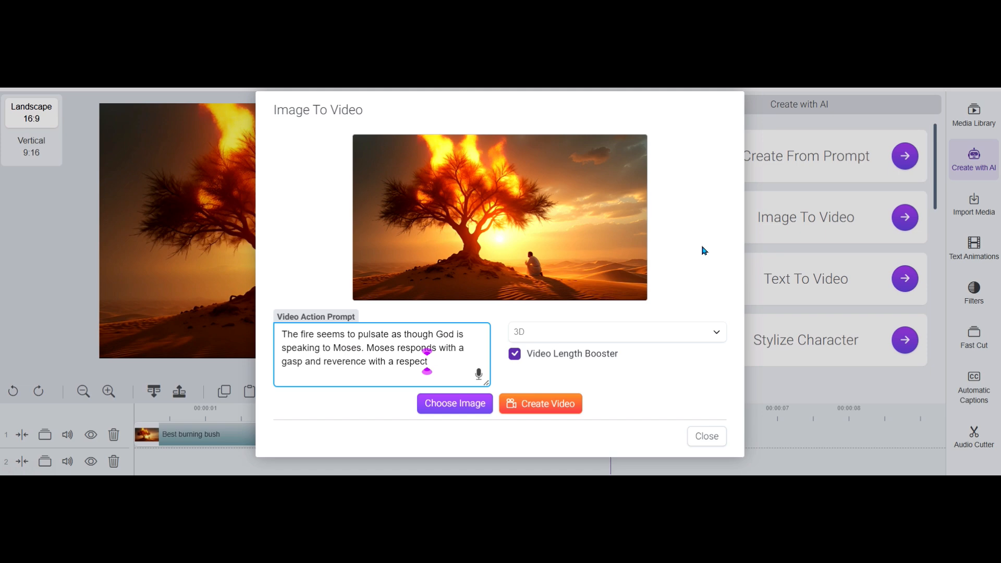
type("ful humility.")
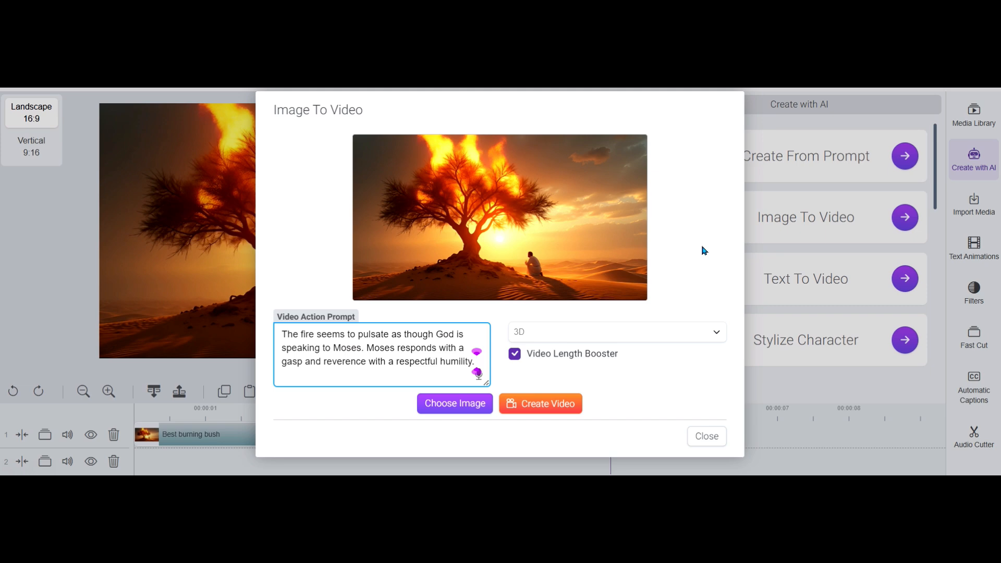
Add "The wind gusts suddenly wisping up dust into a whirlwind of sand behind Moses." to the video action prompt
type("The wind gu")
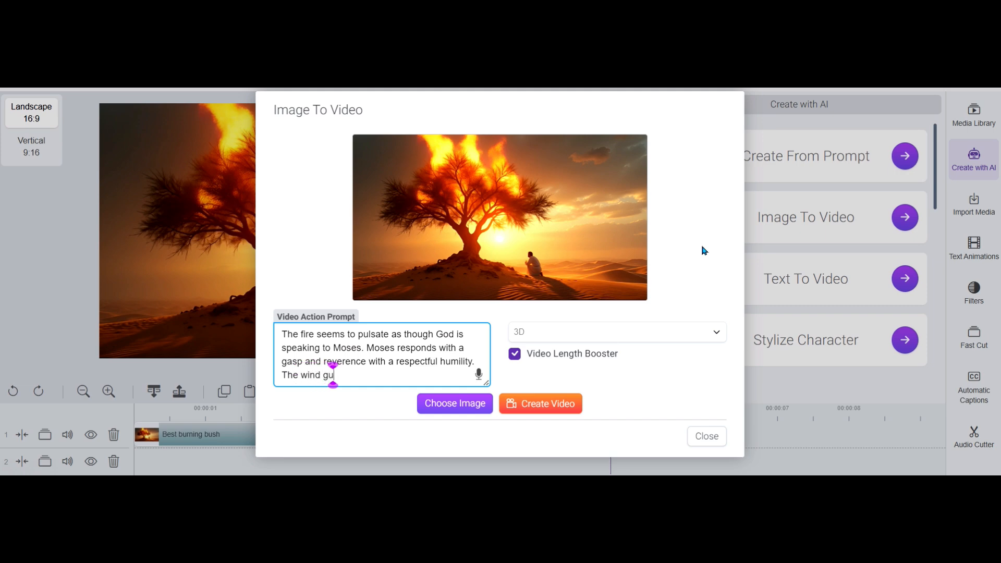
type("sts suddenly ")
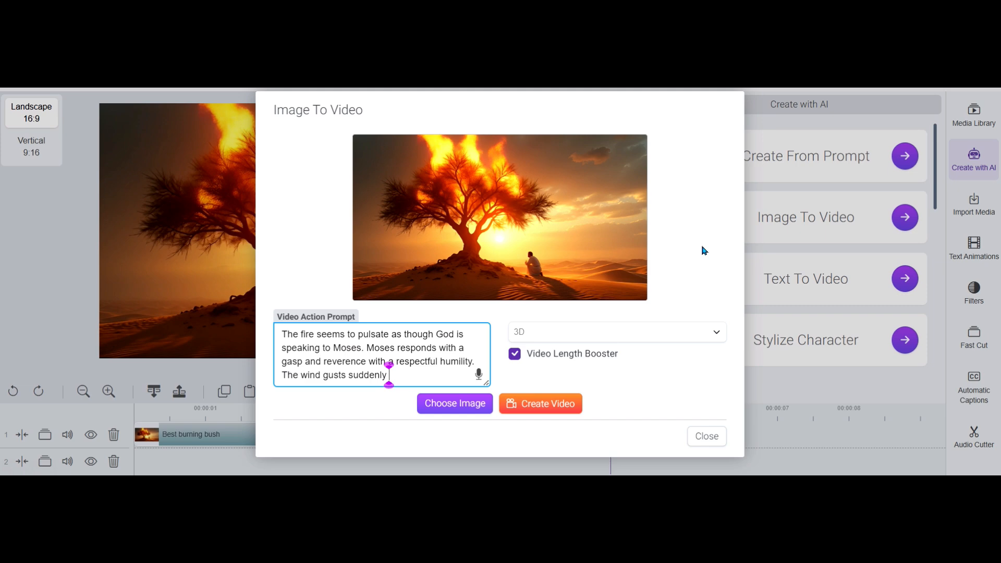
type("wisping up")
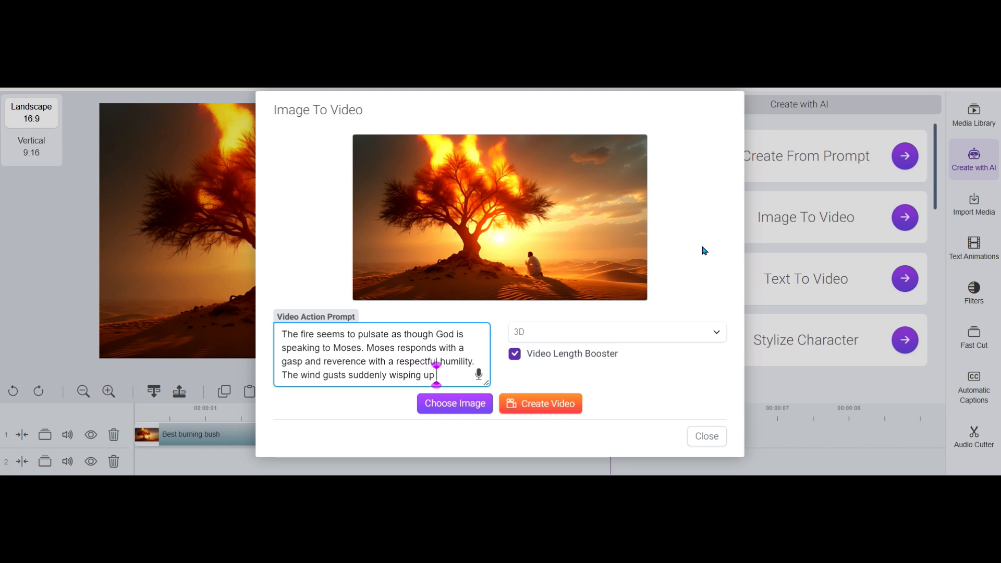
type(" dust into")
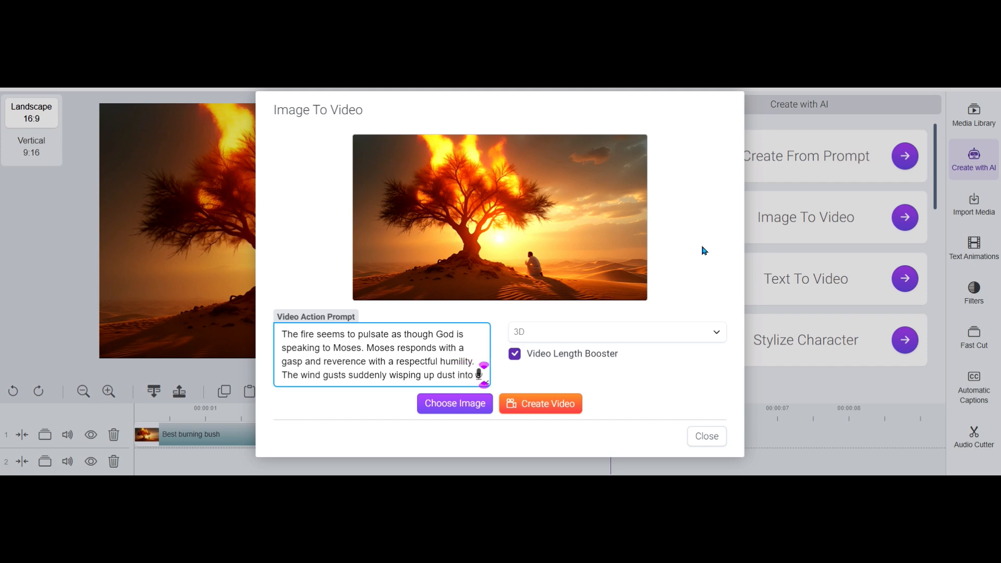
type(" t wir")
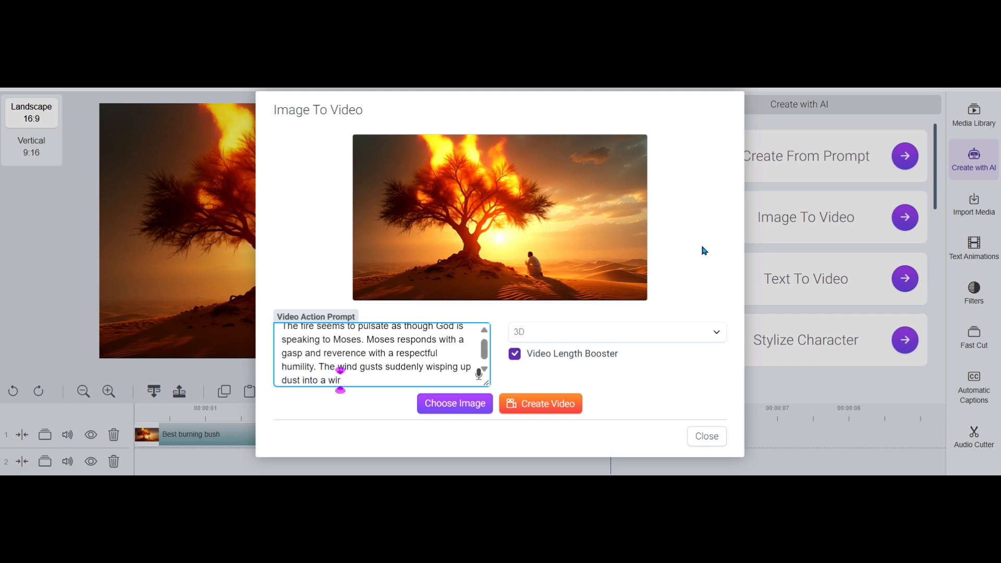
key("BackSpace")
type("hirlwind b")
key("BackSpace")
type("of sand ")
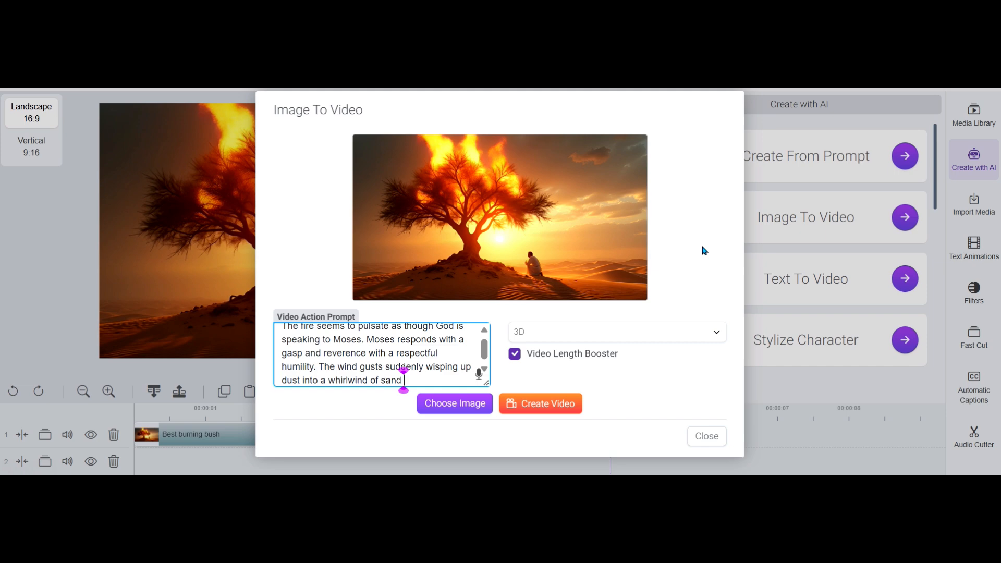
type("behind Mo")
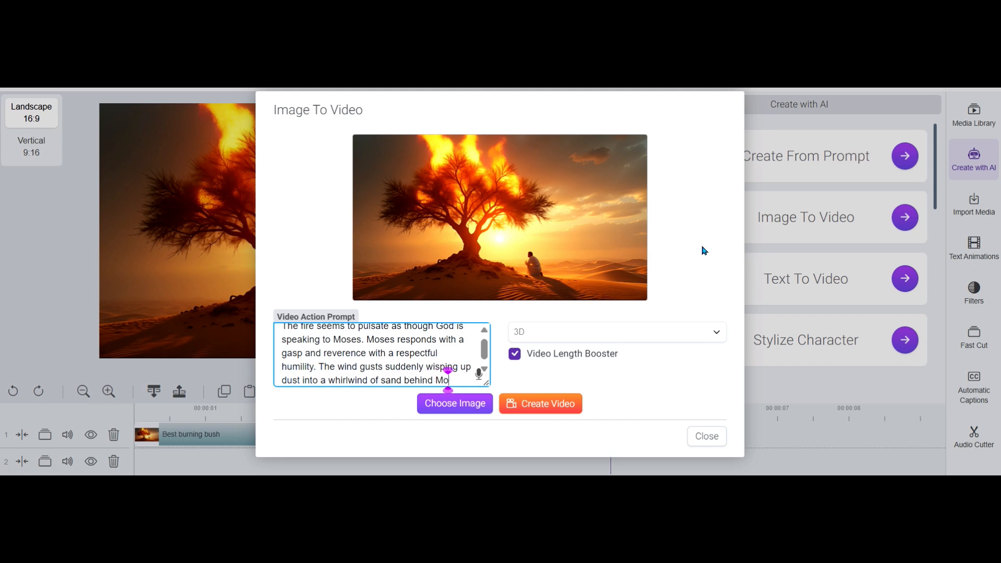
type("ses.")
Add "The camera dollies toward the tree as the fire grows stronger." to the video action prompt
type("The camer")
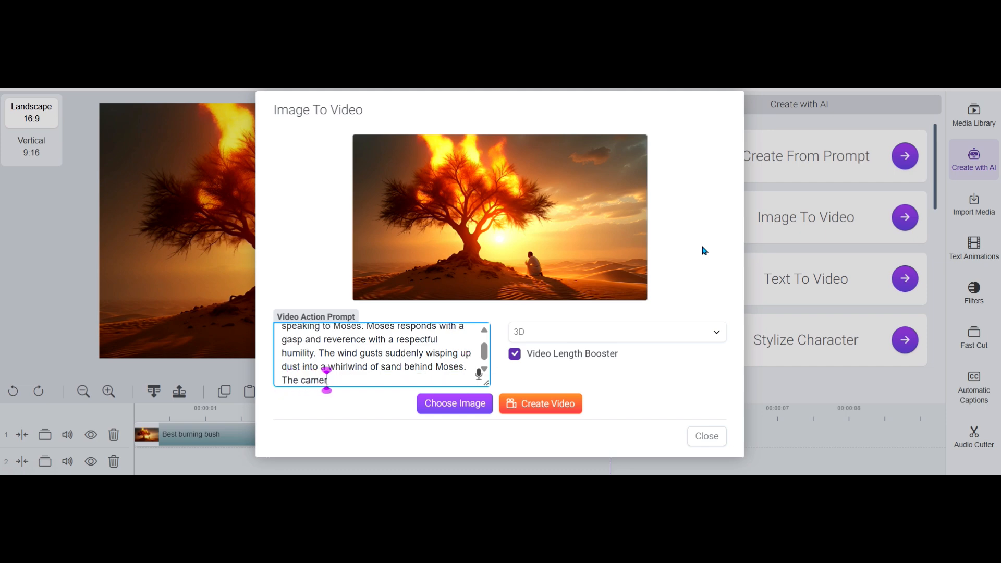
type("a dollies ")
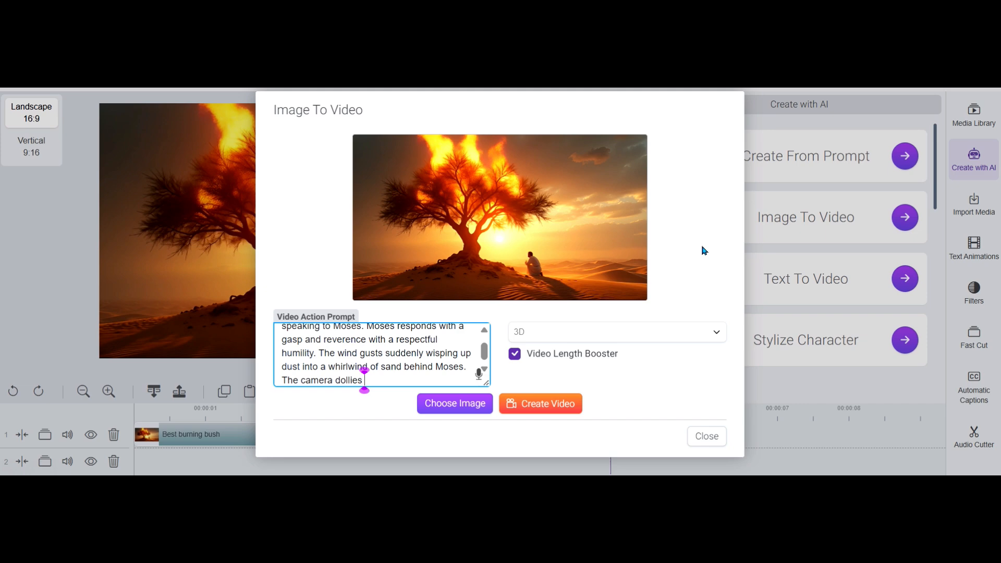
type("toward the tree")
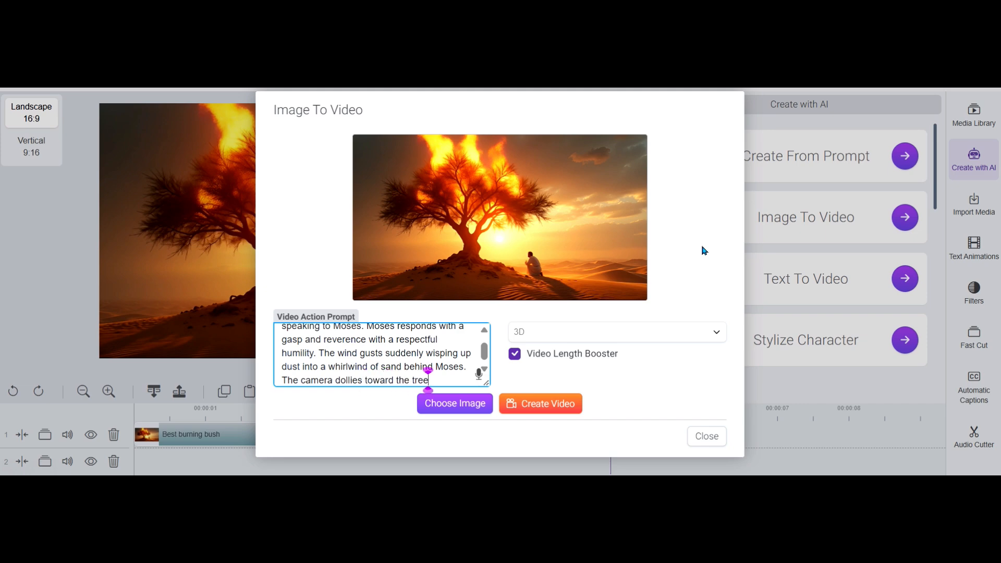
type(" as the fire grows s")
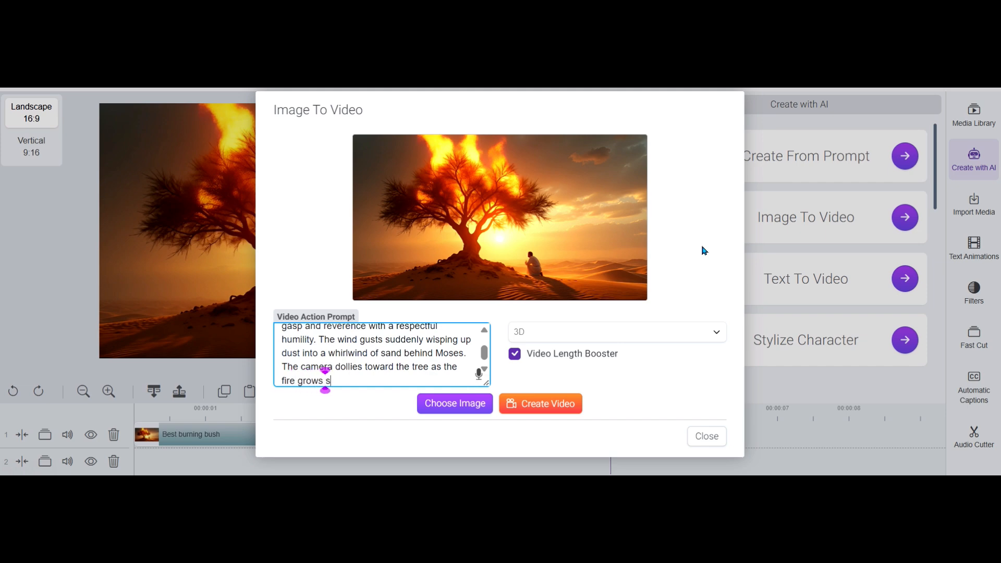
type("tronger.")
Generate several video versions from the burning bush image and the completed action prompt
left_click(683, 467)
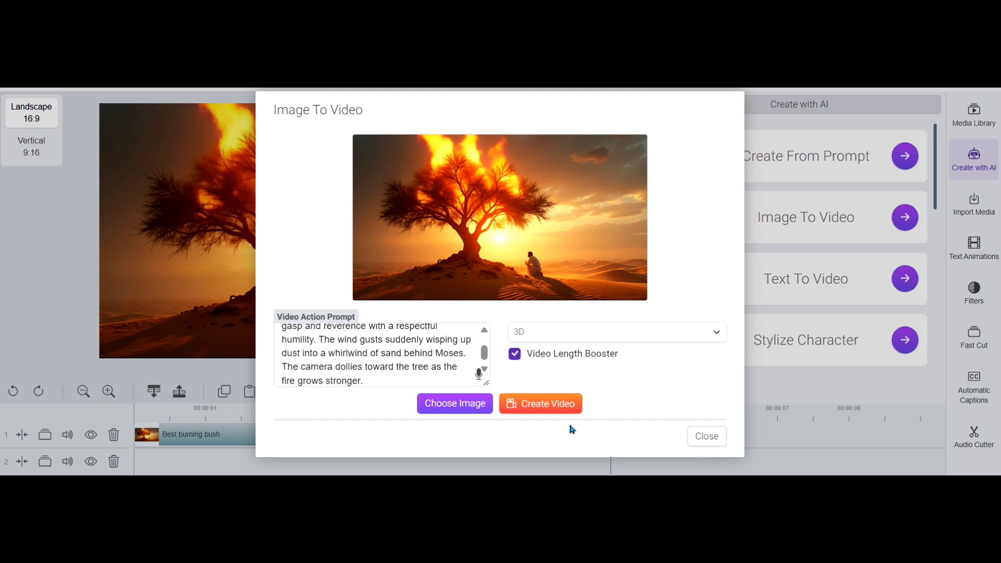
left_click(522, 412)
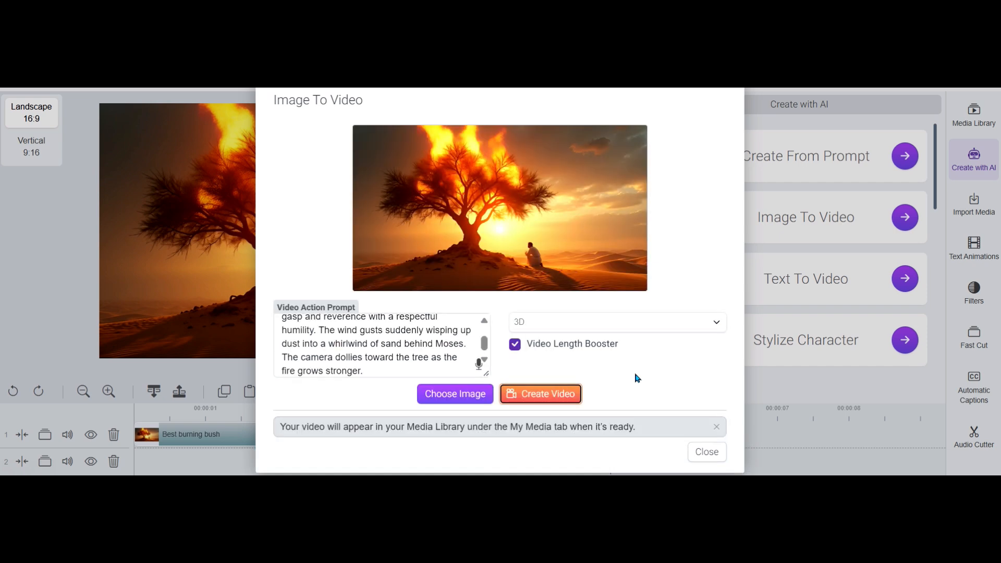
left_click(542, 394)
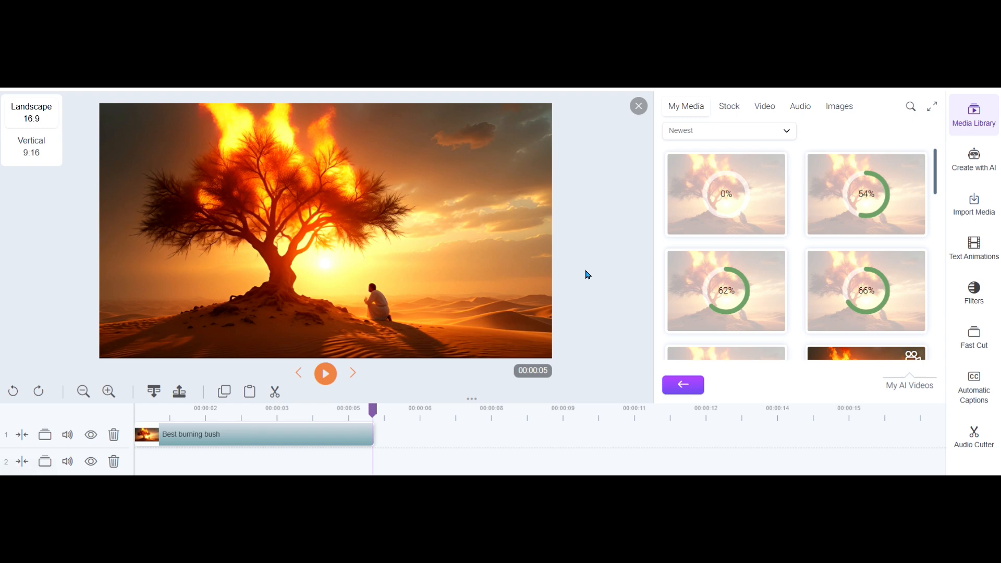
Check the generation progress of the new burning bush videos in the media library
scroll(814, 279, "down", 3)
scroll(816, 288, "up", 1)
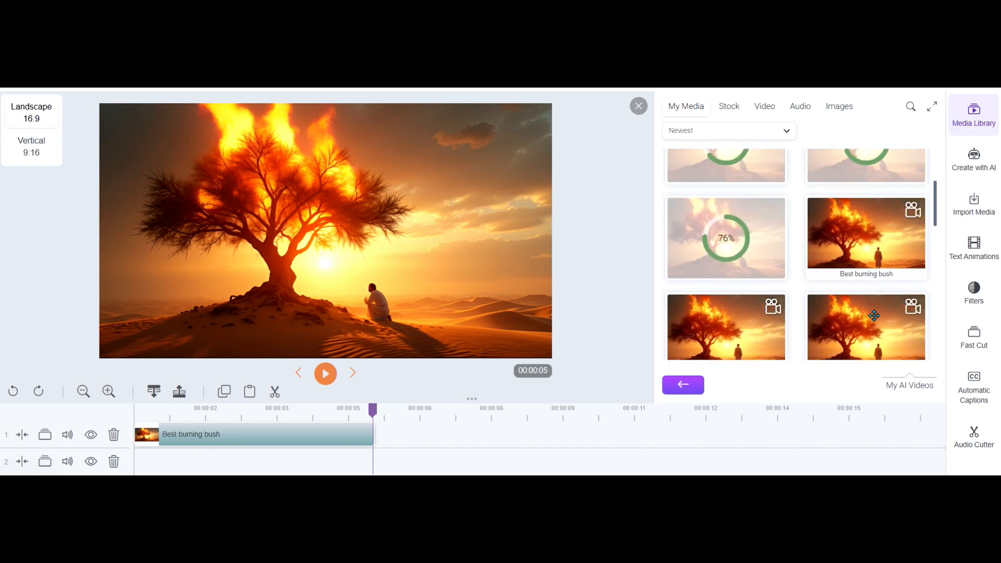
scroll(871, 319, "up", 1)
scroll(870, 319, "up", 2)
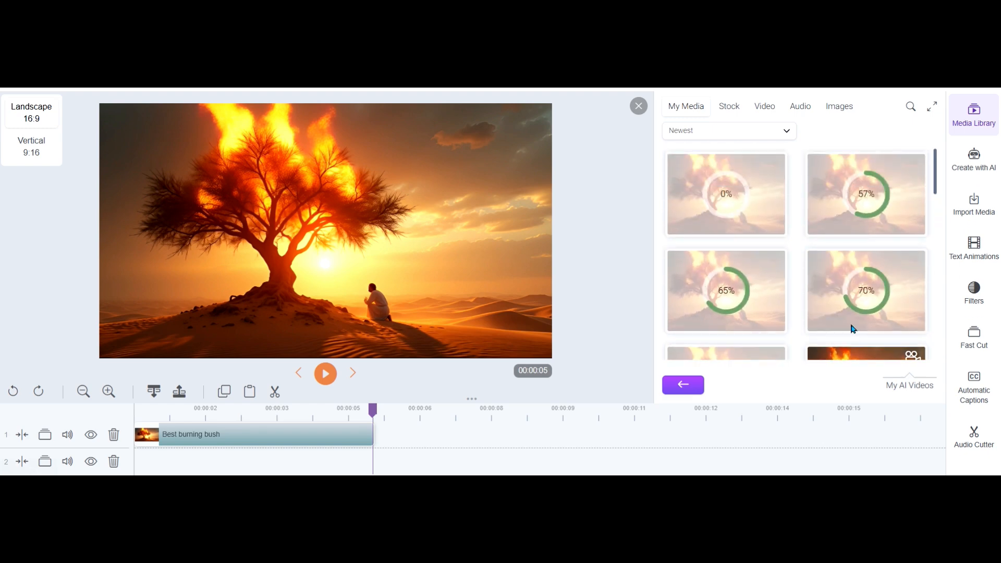
scroll(854, 329, "down", 1)
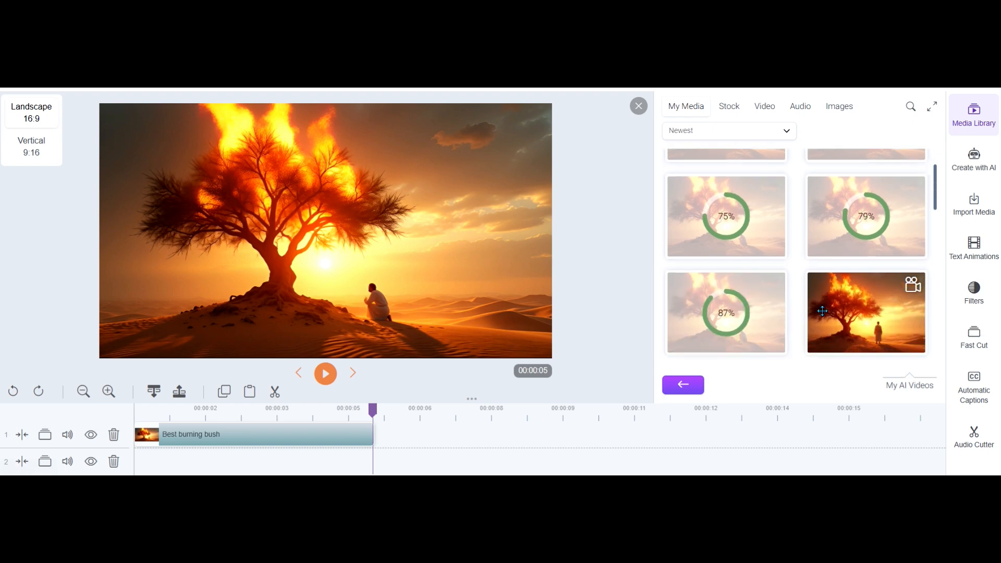
scroll(816, 306, "up", 1)
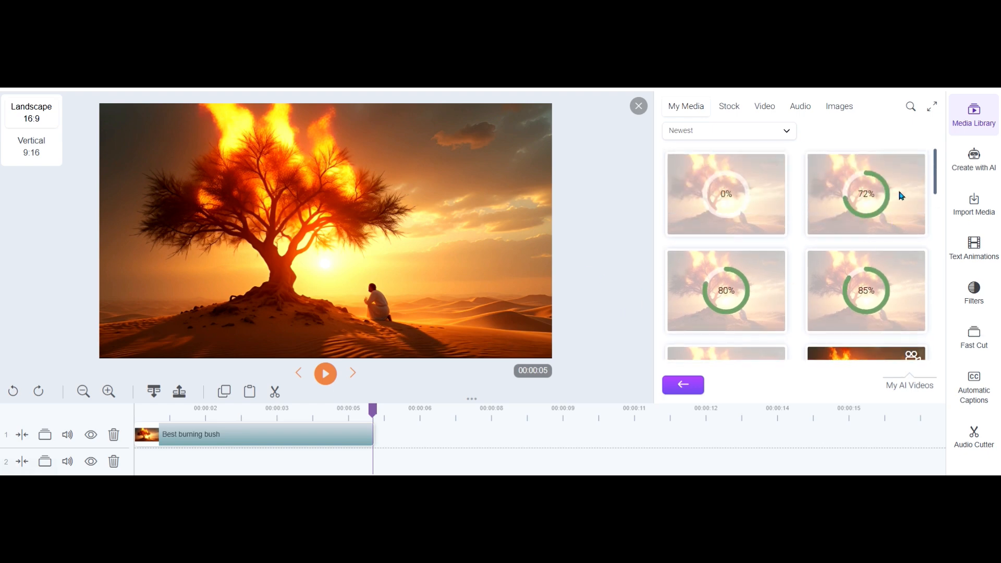
scroll(875, 219, "down", 1)
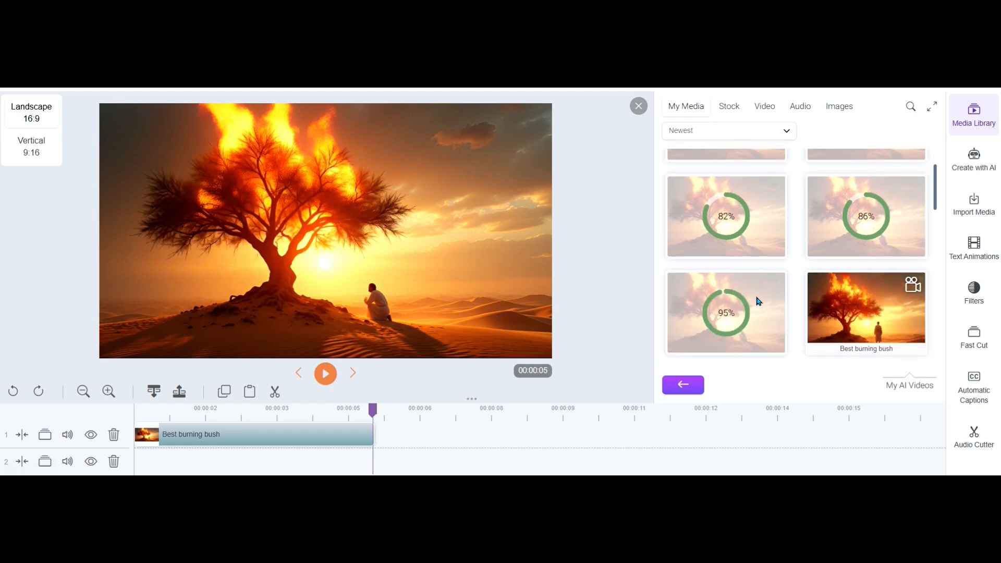
scroll(779, 297, "up", 1)
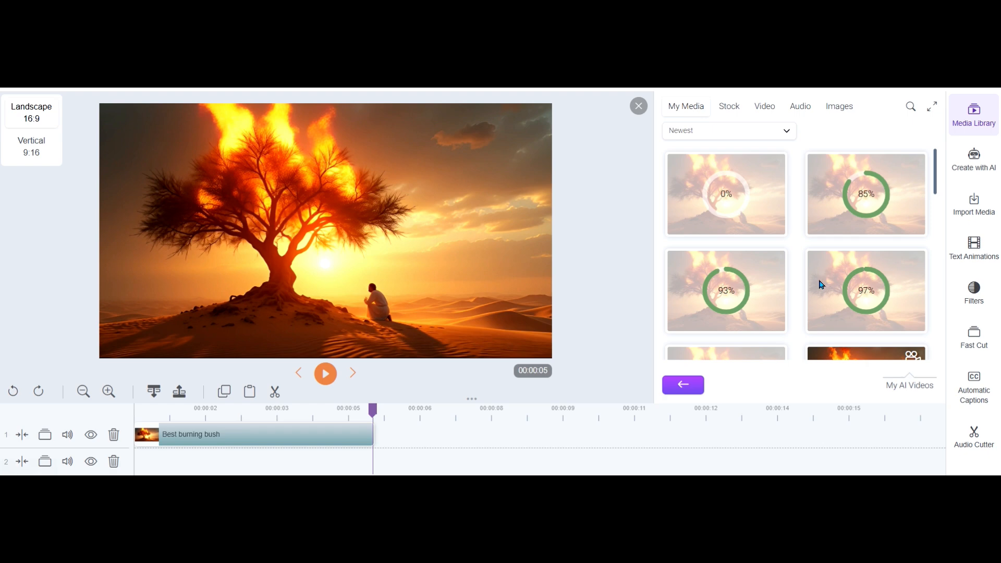
scroll(734, 293, "down", 1)
scroll(734, 293, "down", 1)
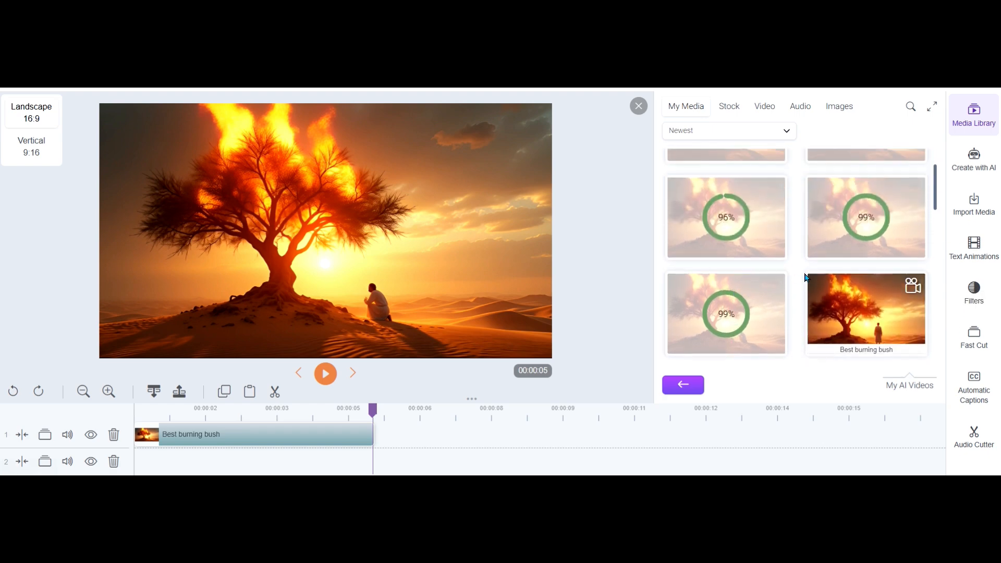
scroll(809, 277, "up", 3)
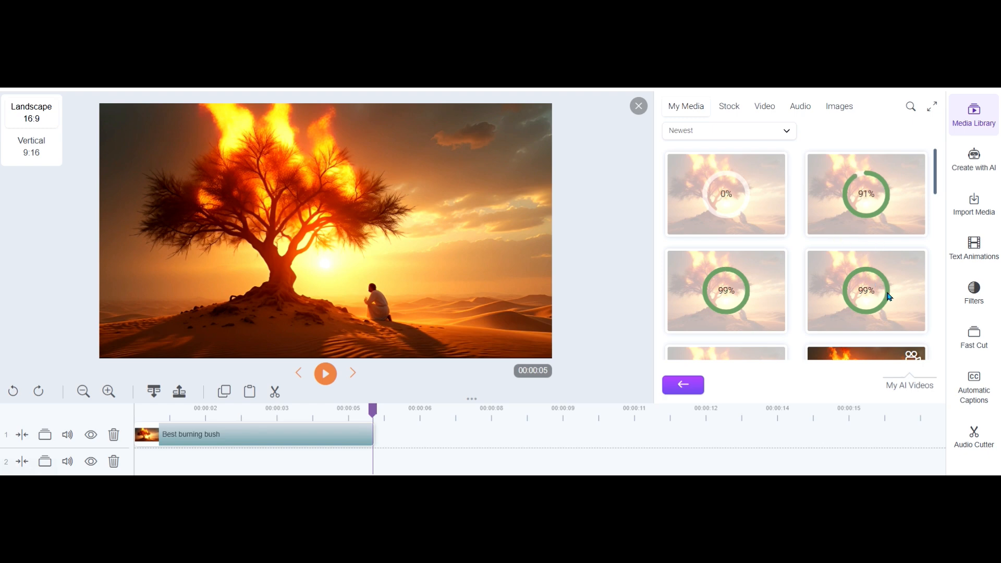
scroll(852, 311, "down", 2)
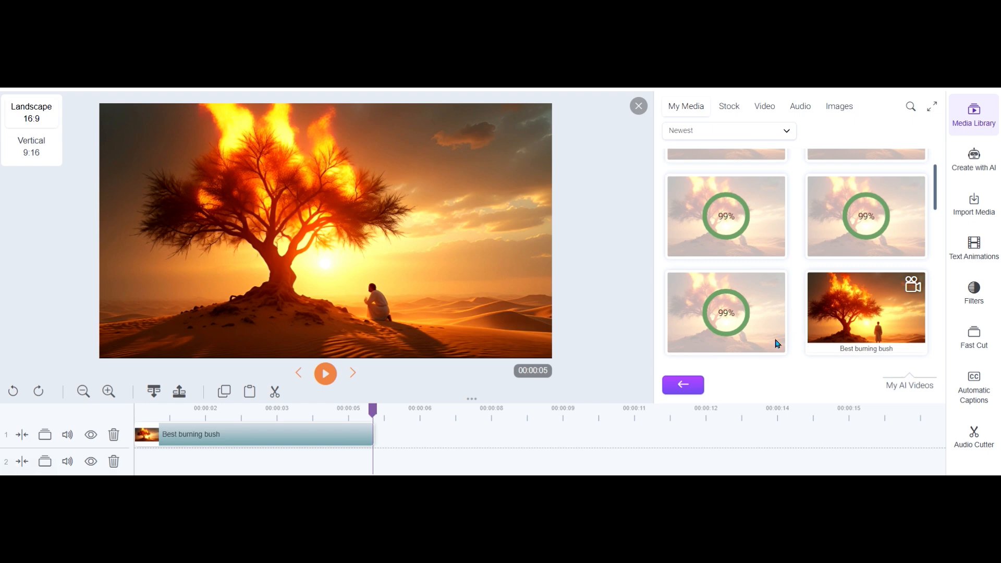
scroll(775, 352, "up", 2)
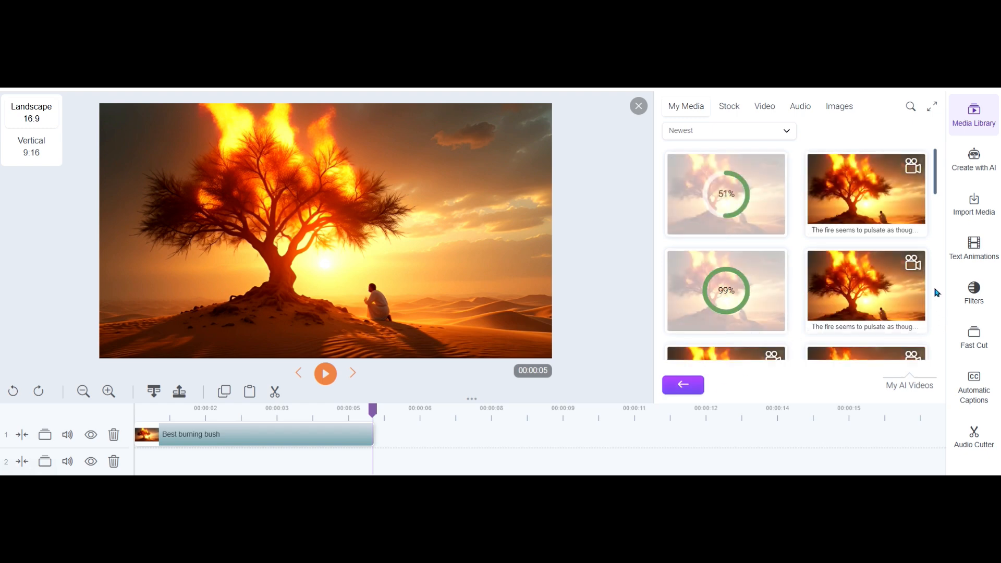
Play the two earliest generated continuation clips from the media library, closing the preview after each one
scroll(883, 308, "down", 2)
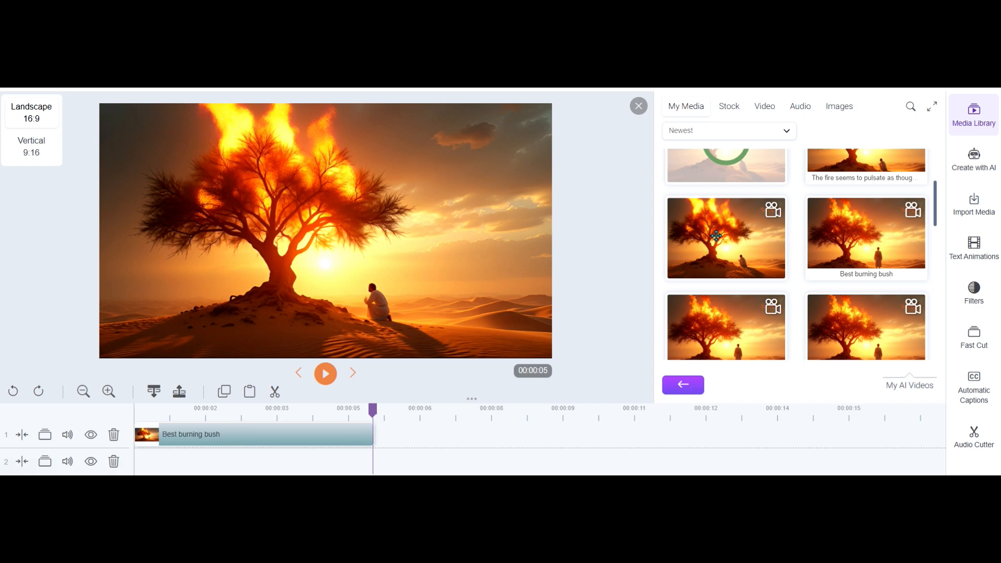
right_click(716, 236)
left_click(774, 243)
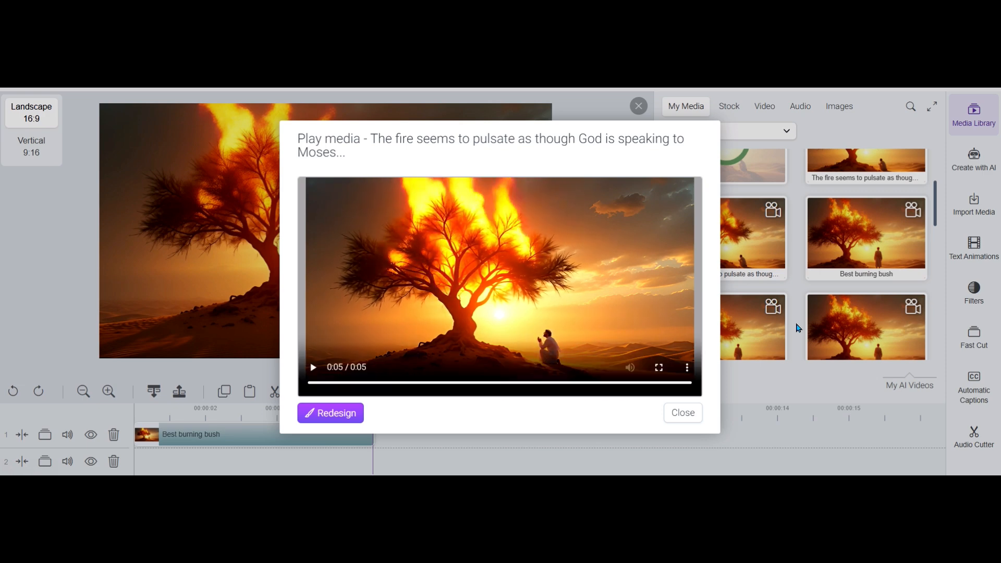
left_click(698, 412)
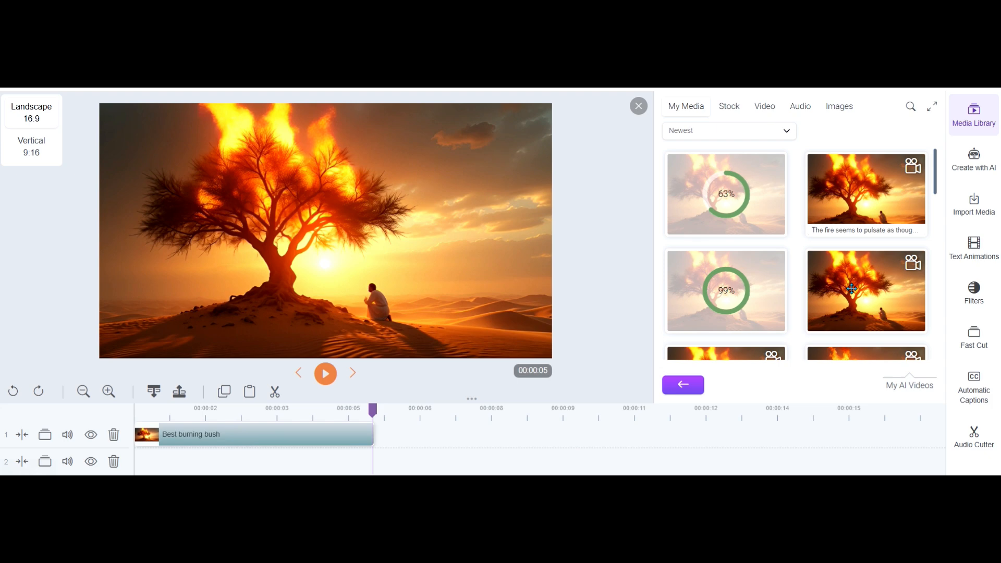
right_click(858, 292)
left_click(881, 266)
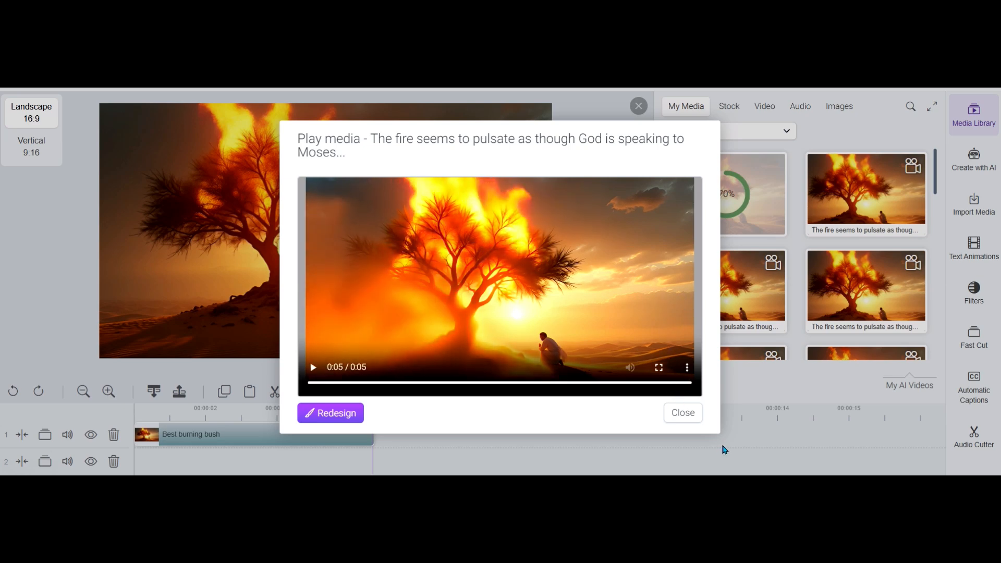
left_click(683, 413)
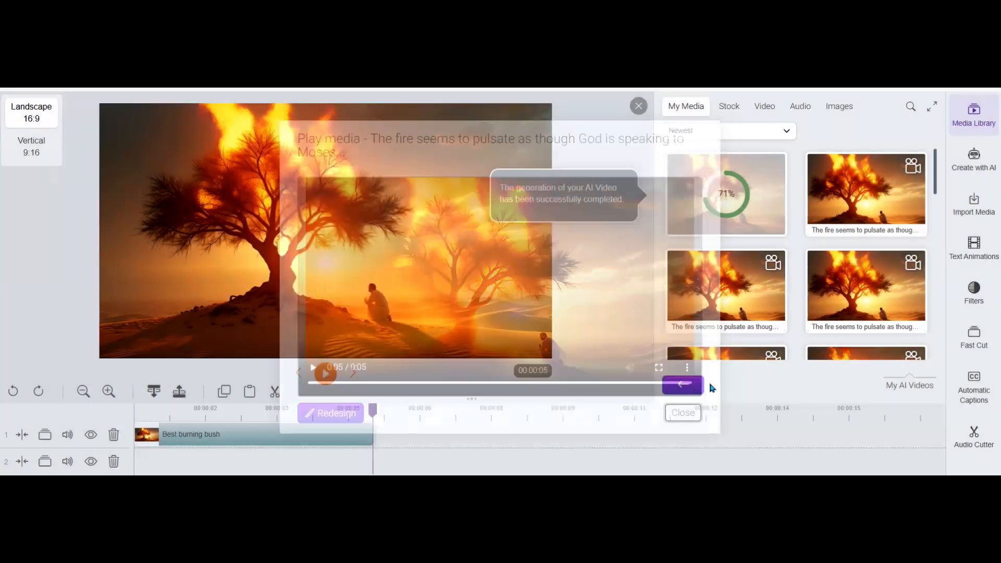
Play the newest finished continuation clip, replay it, and close the preview
right_click(849, 180)
left_click(868, 190)
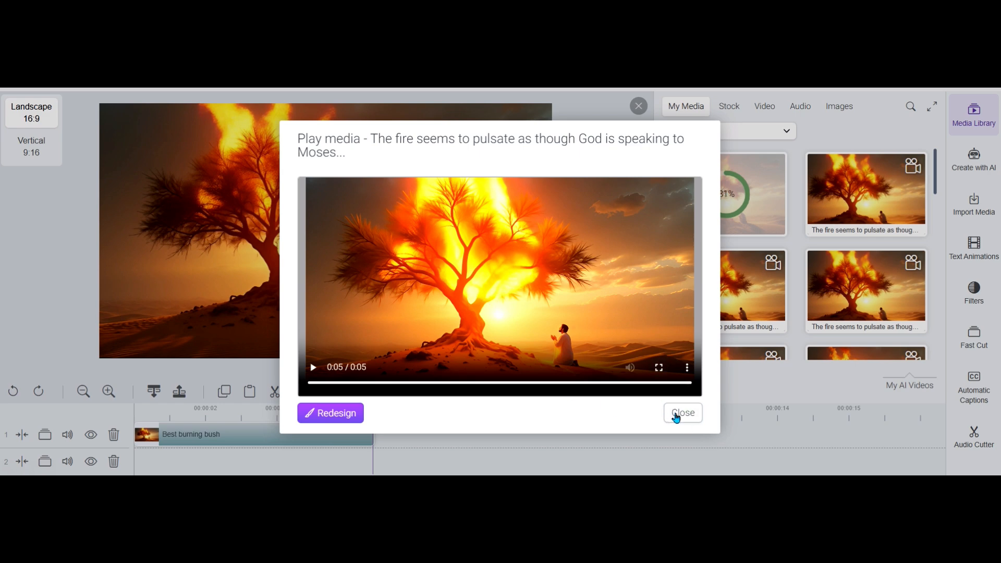
left_click(314, 368)
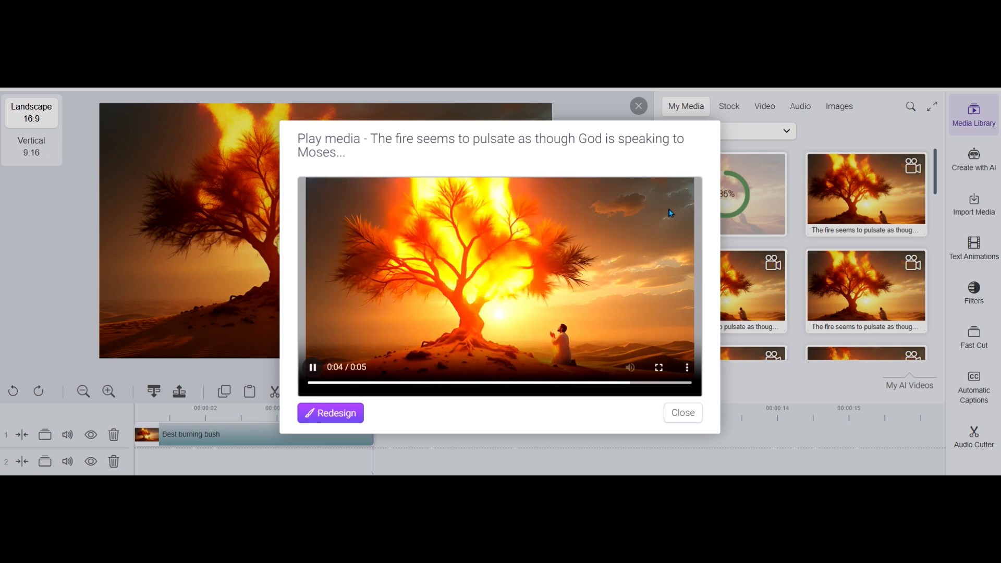
left_click(676, 413)
Play the remaining unviewed finished continuation clip and close it, and replay the second-earliest generated clip for comparison
right_click(722, 297)
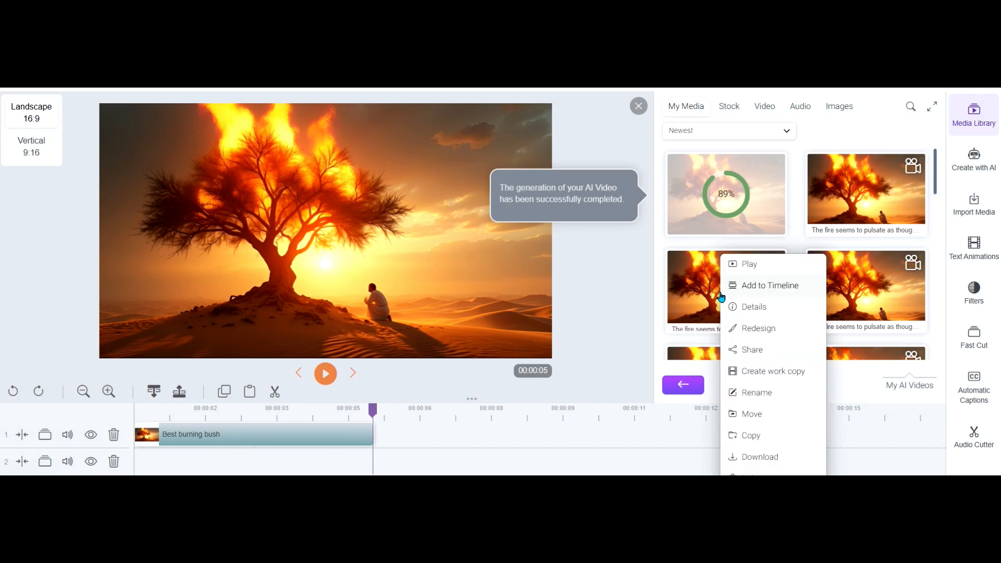
left_click(753, 267)
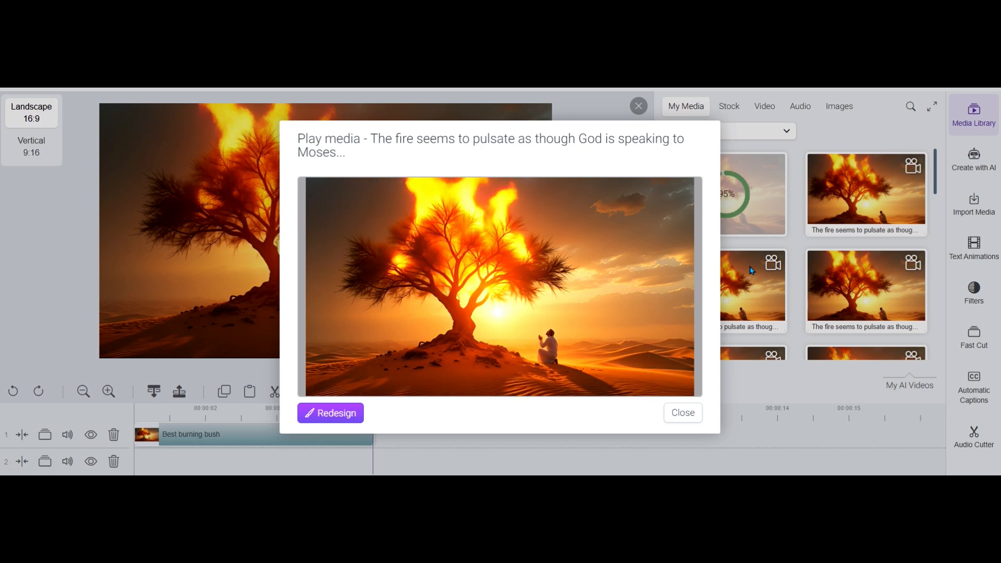
left_click(689, 412)
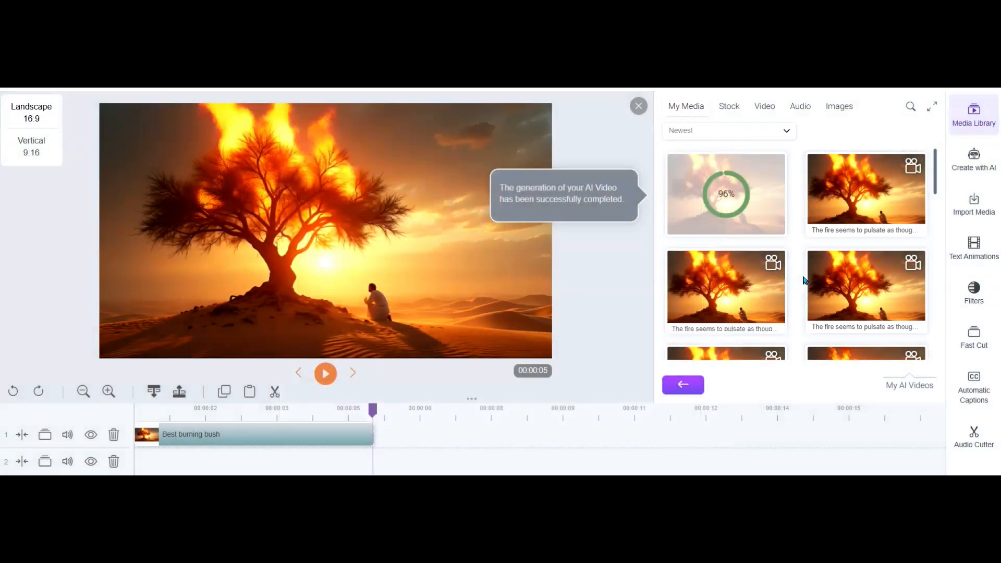
right_click(856, 266)
left_click(876, 265)
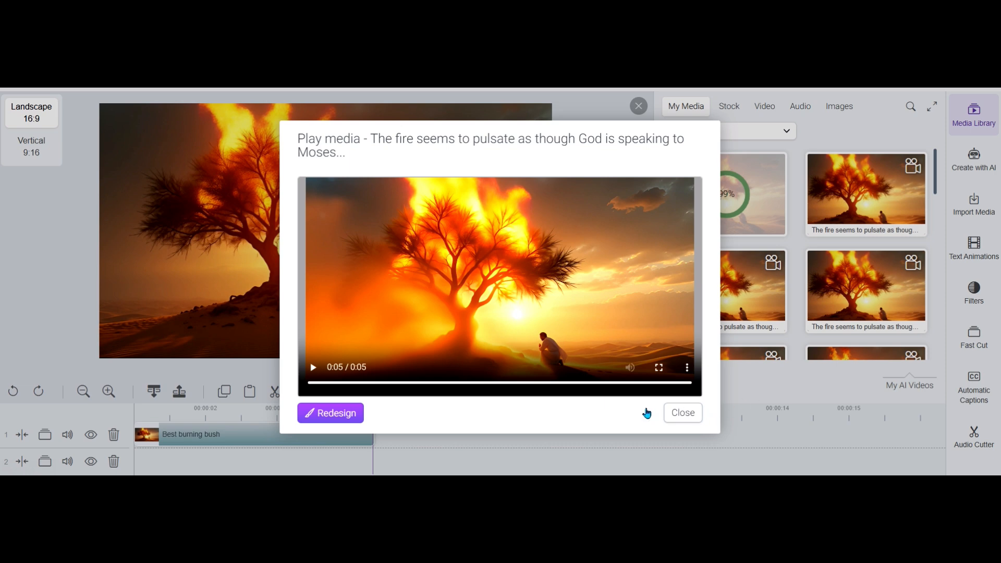
Replay the open continuation clip, play the newest finished one for comparison, and close each preview
left_click(313, 368)
left_click(678, 413)
right_click(862, 175)
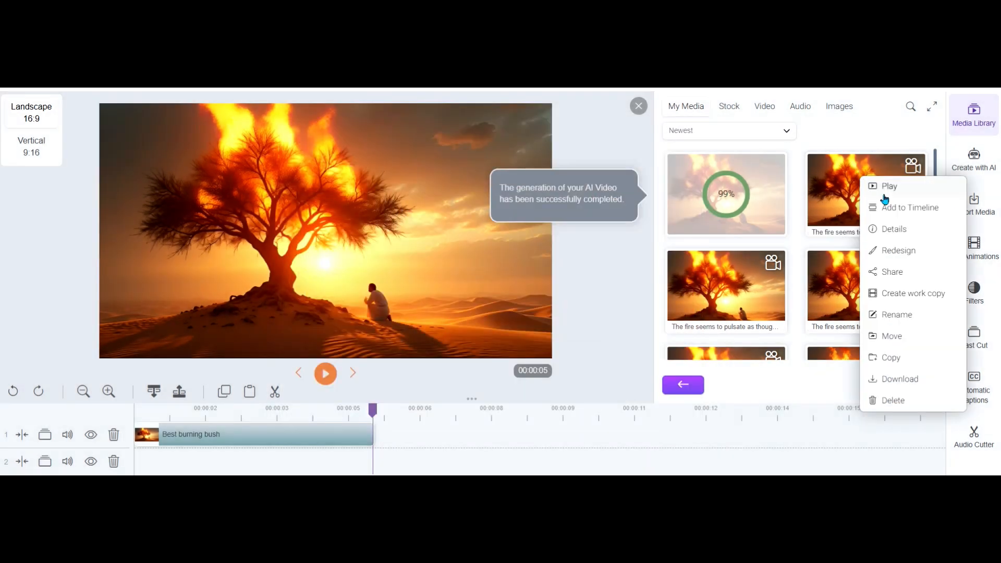
left_click(885, 189)
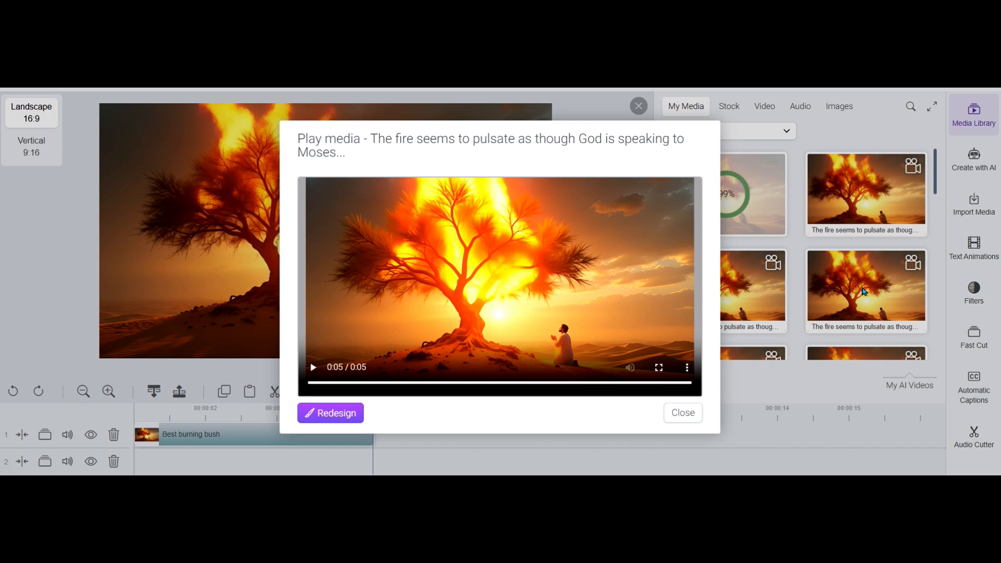
right_click(853, 271)
left_click(561, 394)
left_click(678, 416)
Replay the continuation clip with the spreading fiery haze, and place it on track 1 directly after the Best burning bush clip
right_click(847, 293)
left_click(872, 265)
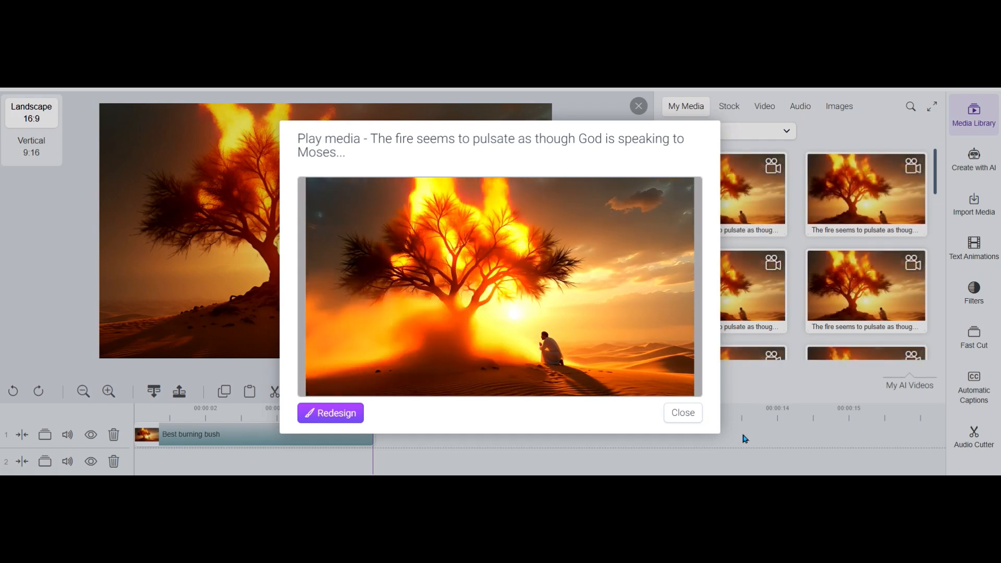
left_click(695, 413)
left_click_drag(851, 285, 378, 453)
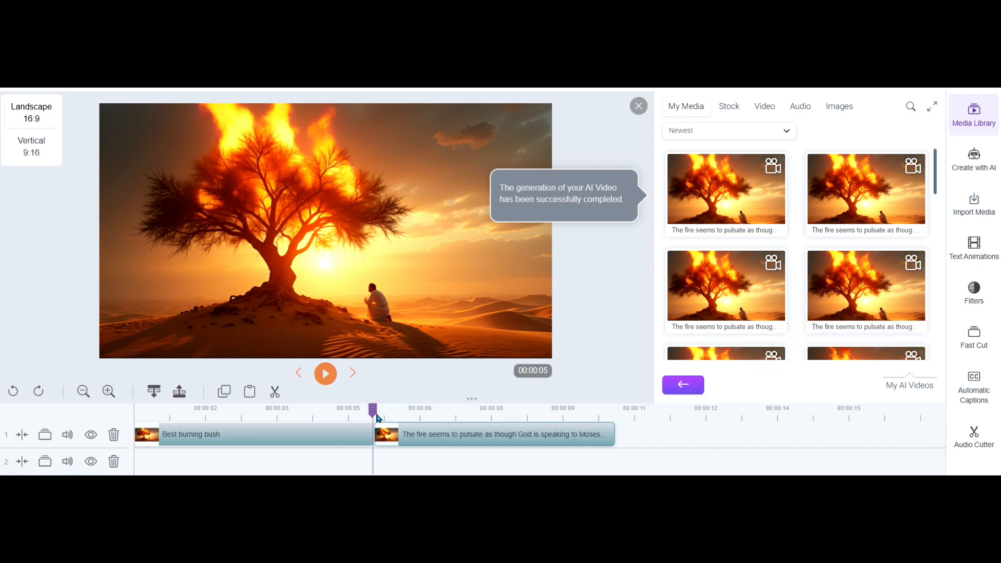
left_click(339, 412)
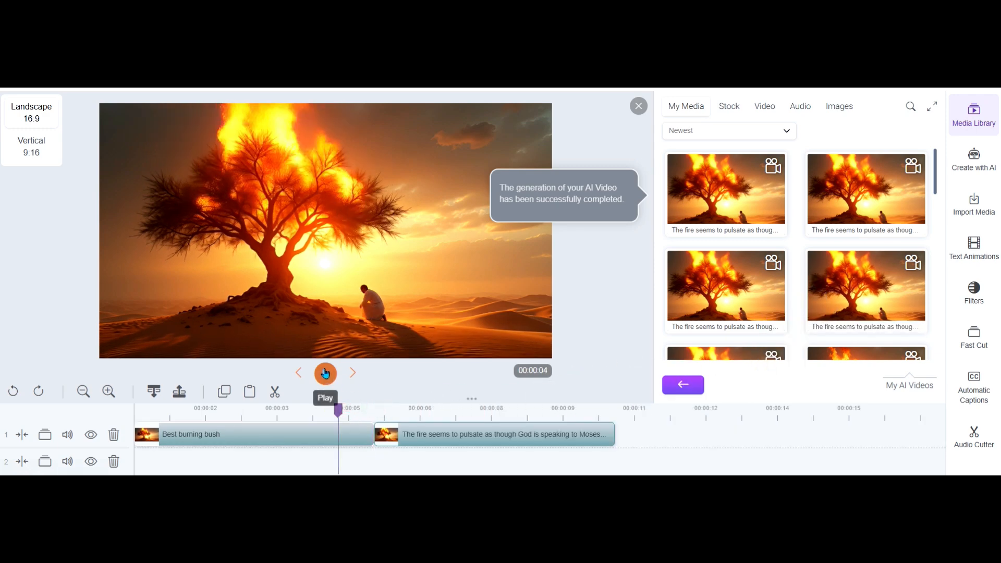
Play the last continuation clip to finish generating, replay it, and close the preview
right_click(696, 191)
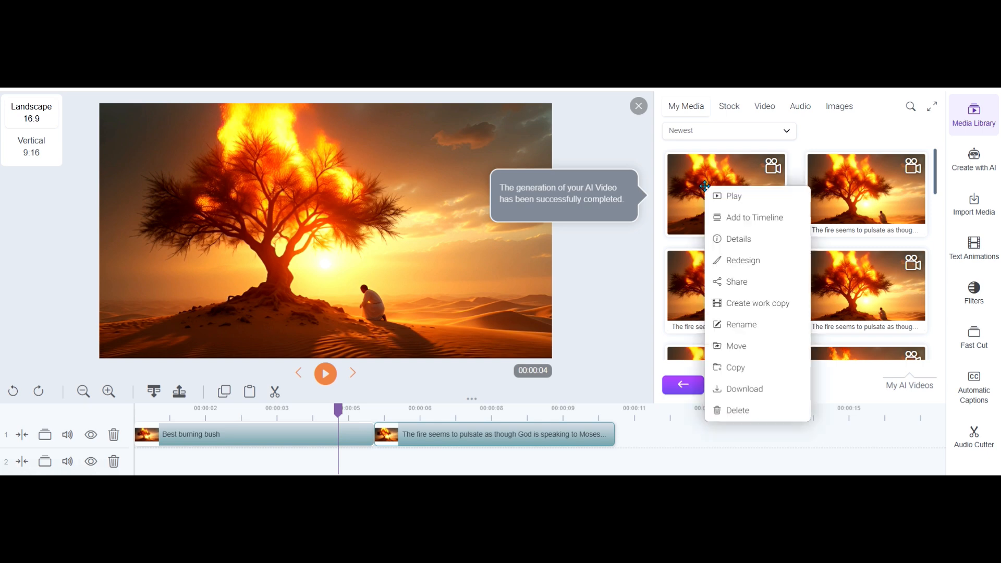
left_click(724, 194)
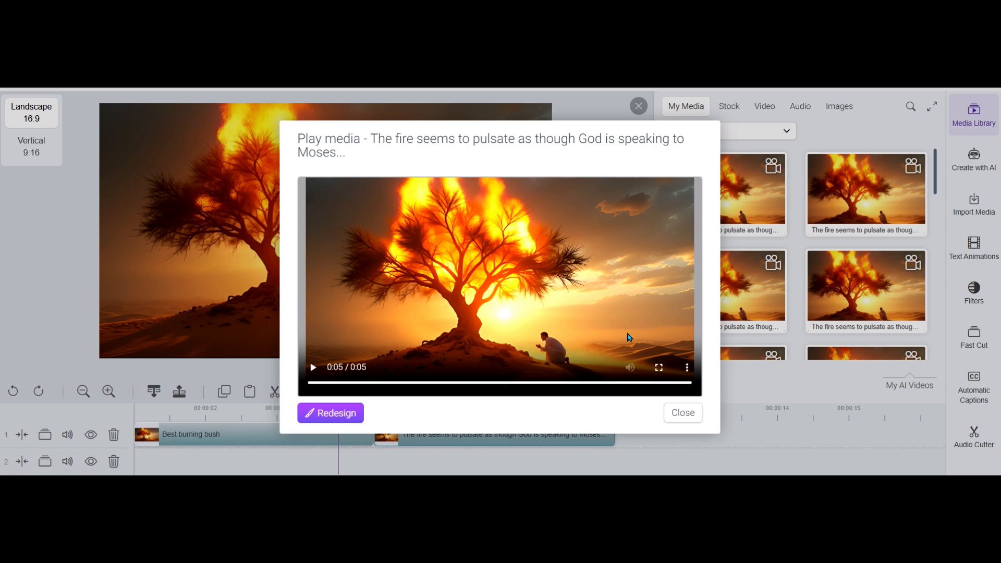
left_click(313, 372)
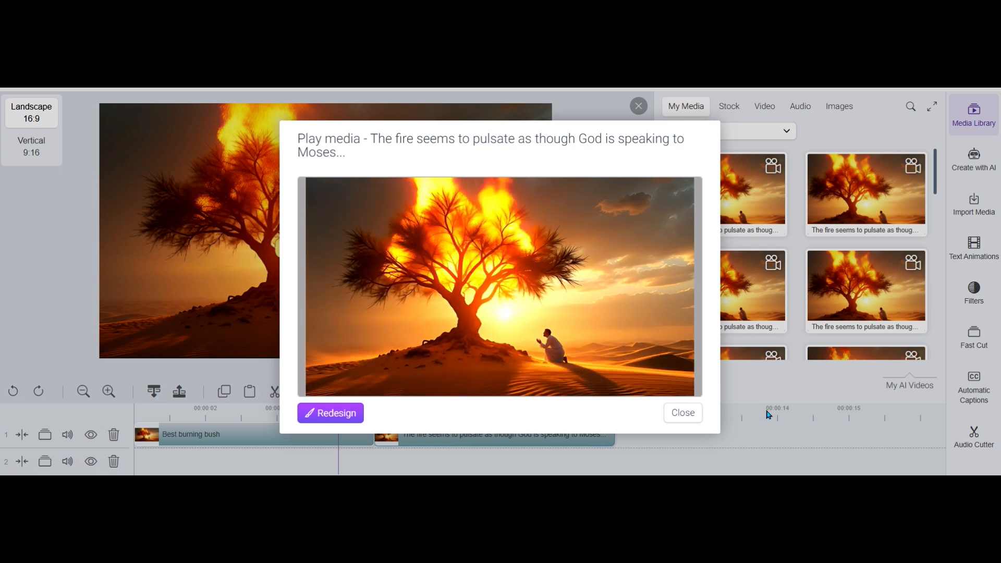
left_click(687, 417)
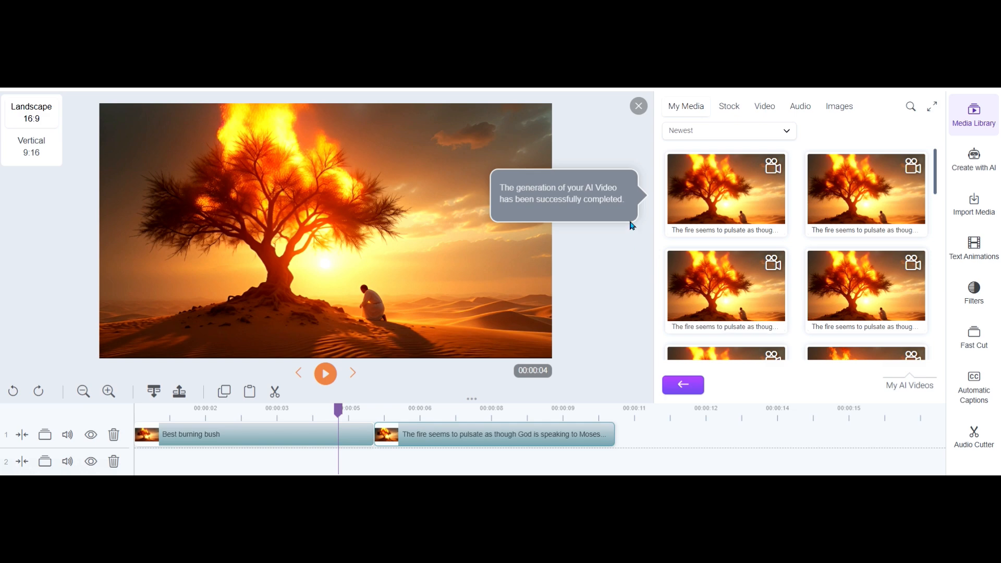
Close the media library and play the timeline across the clip join, from the beginning, and again from about 4 seconds
left_click(638, 106)
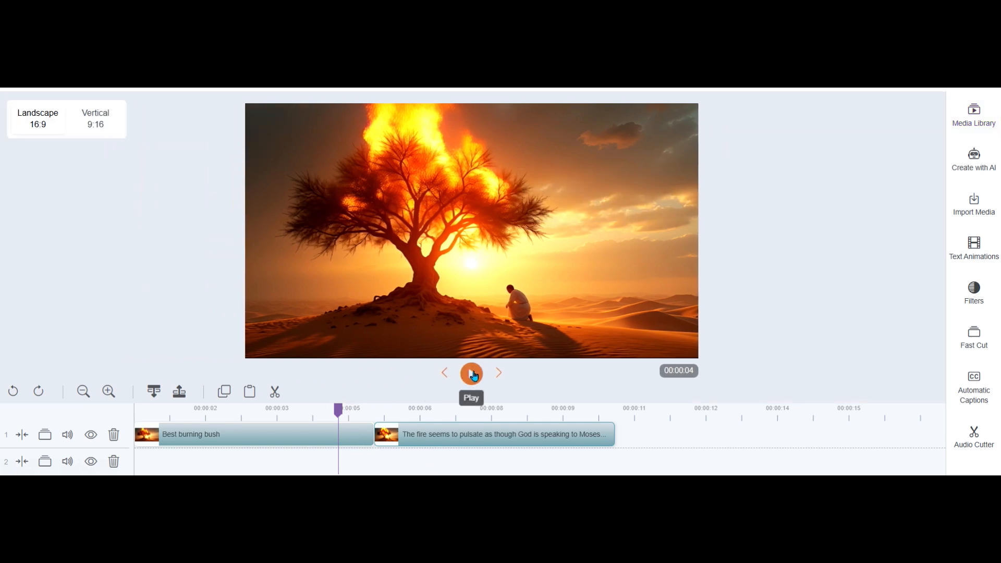
left_click(471, 376)
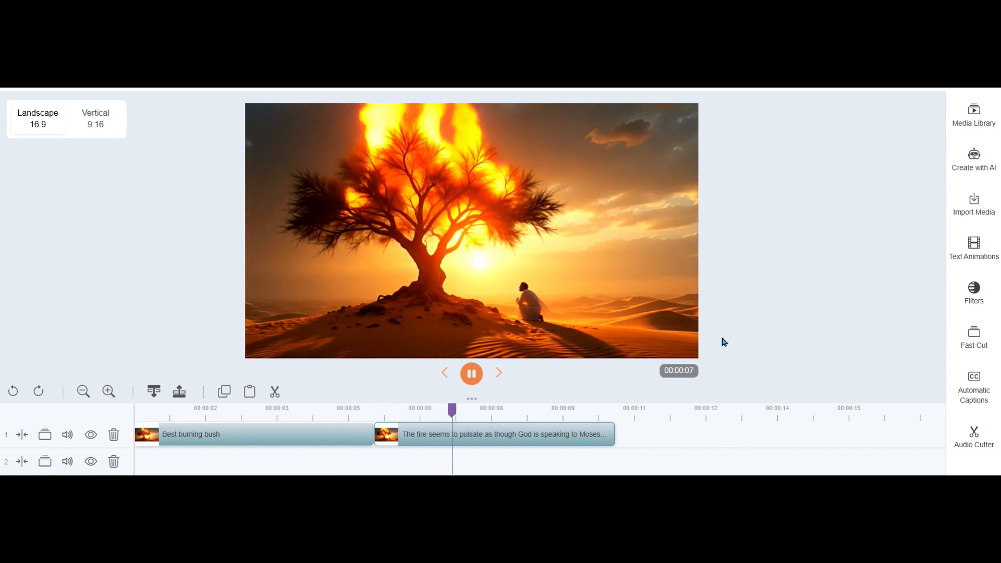
left_click(150, 427)
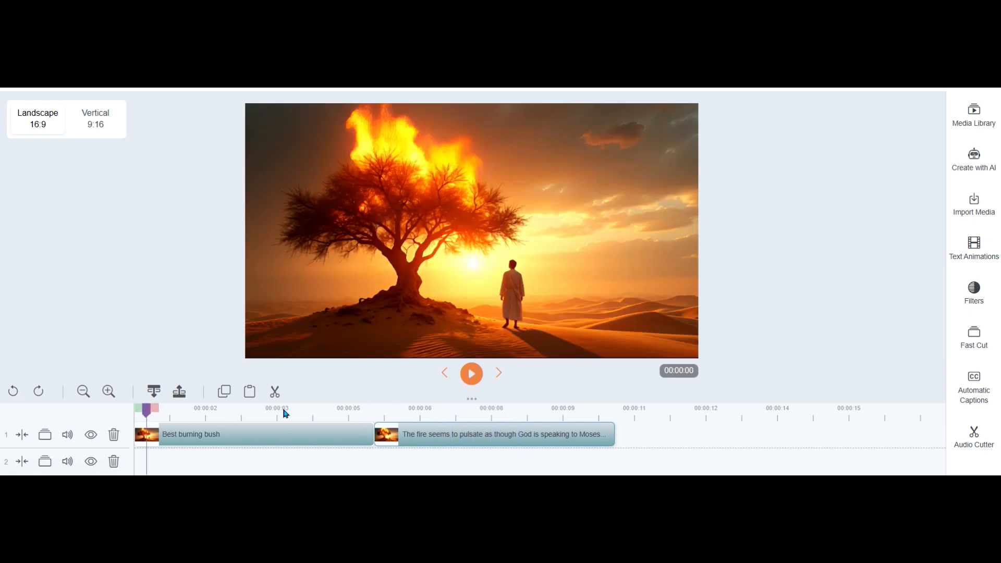
left_click(471, 373)
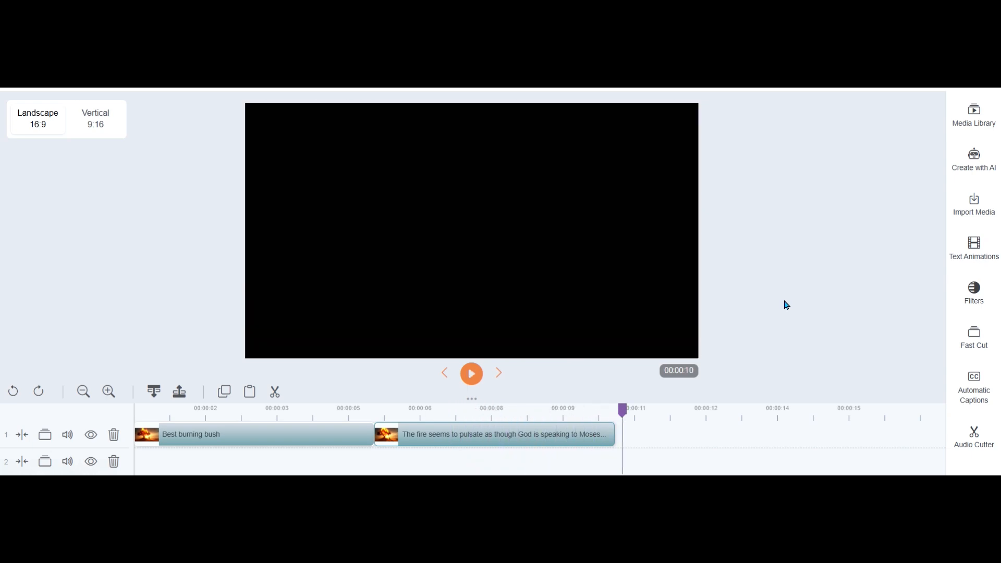
left_click(333, 411)
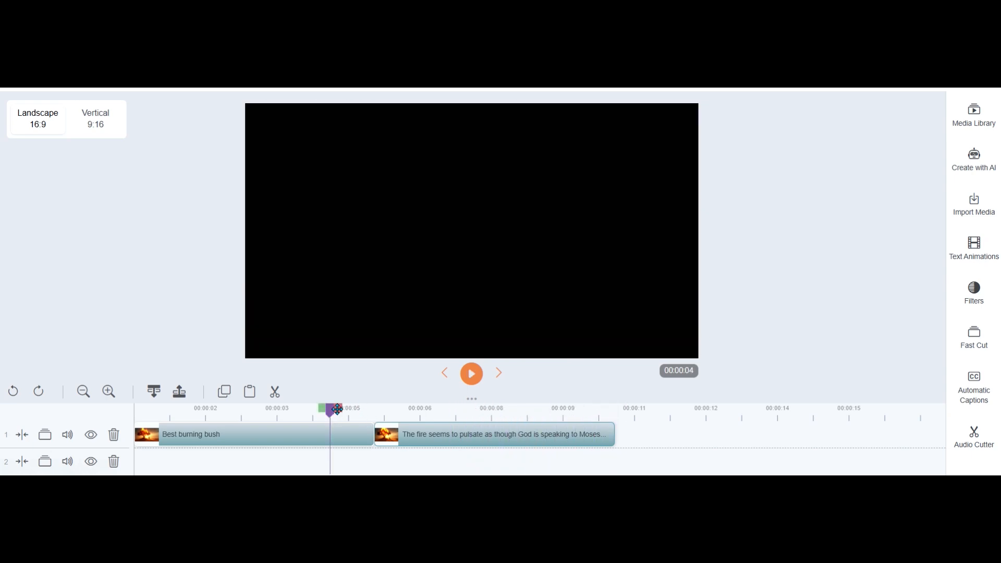
left_click(471, 373)
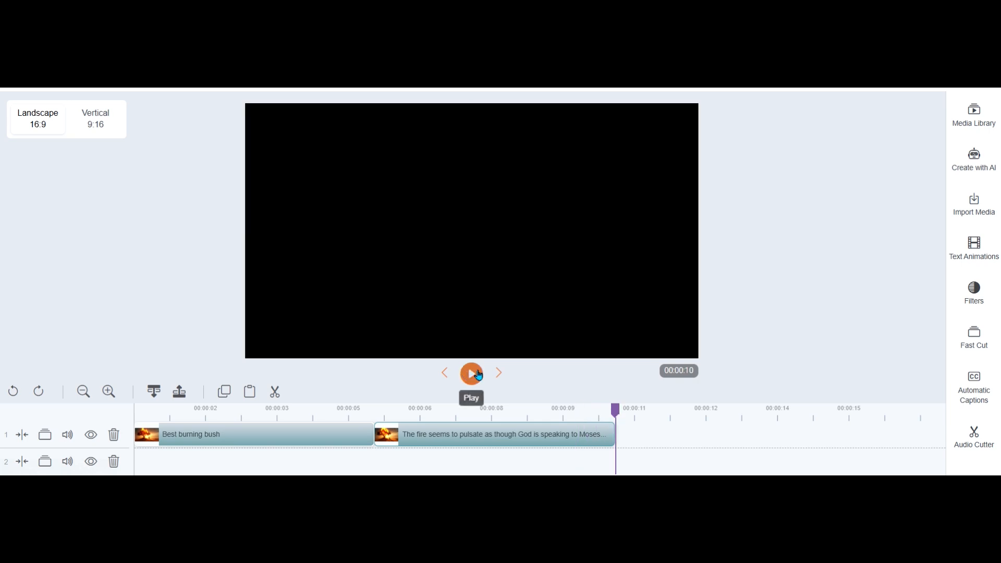
Go to the last visible frame of the continuation clip and start saving it as an image
mouse_move(620, 414)
left_click(447, 373)
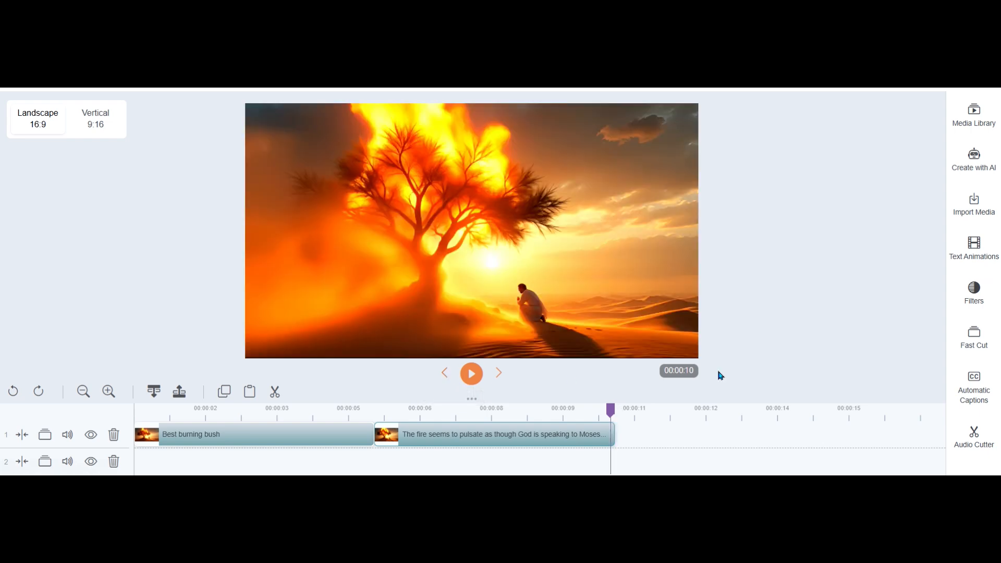
right_click(557, 229)
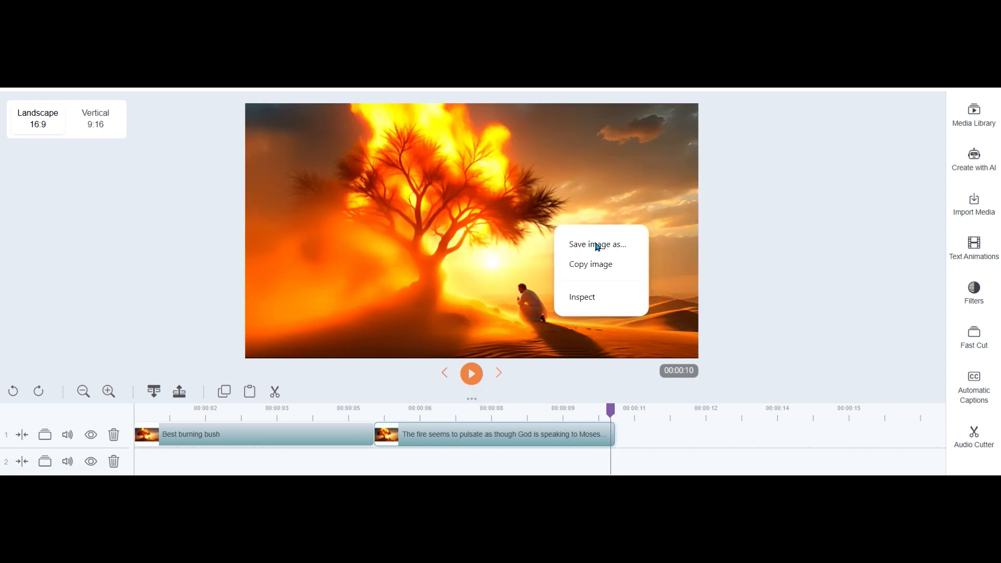
left_click(598, 245)
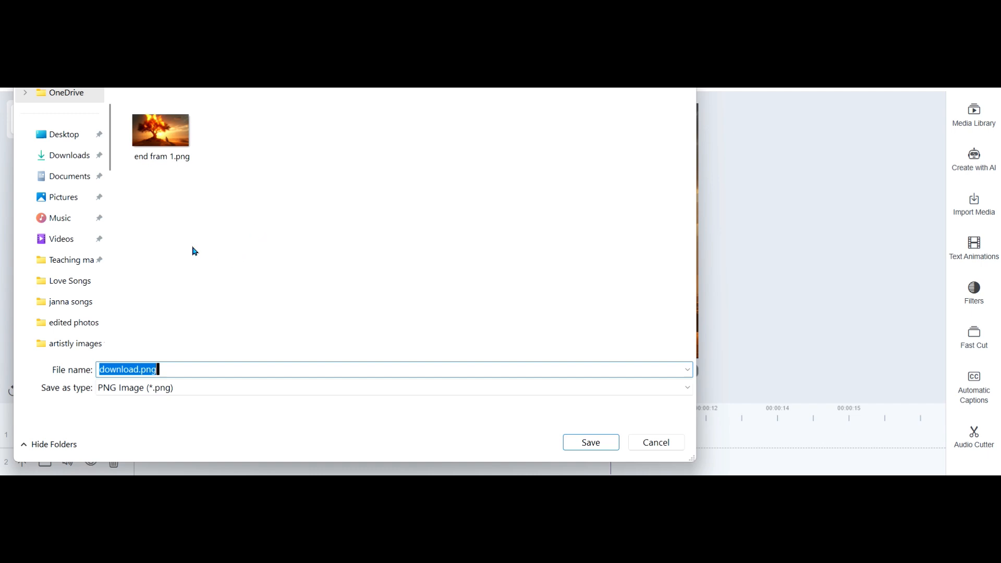
Enter end fram 2.png as the image file name, based on the existing file's name
left_click(165, 134)
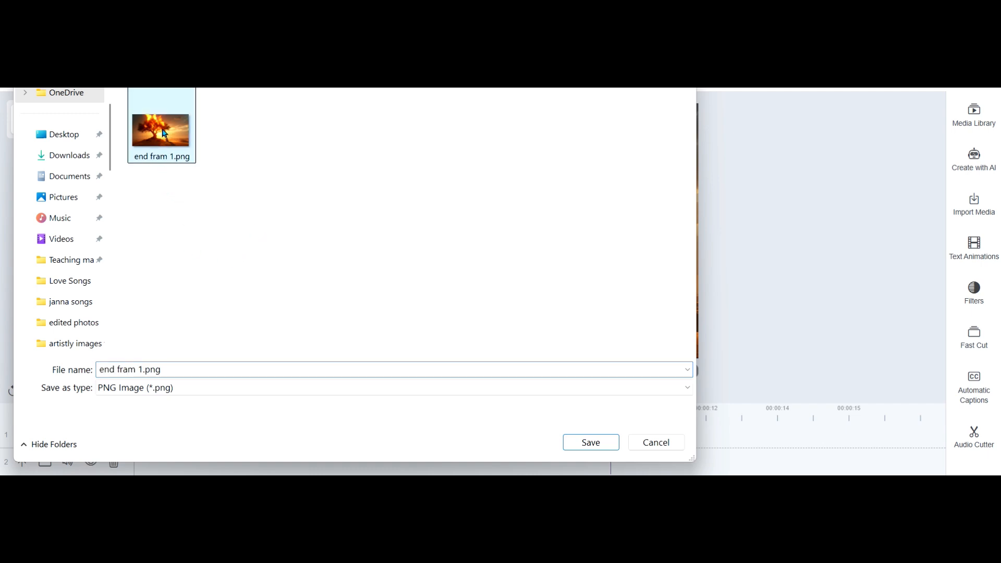
left_click(146, 368)
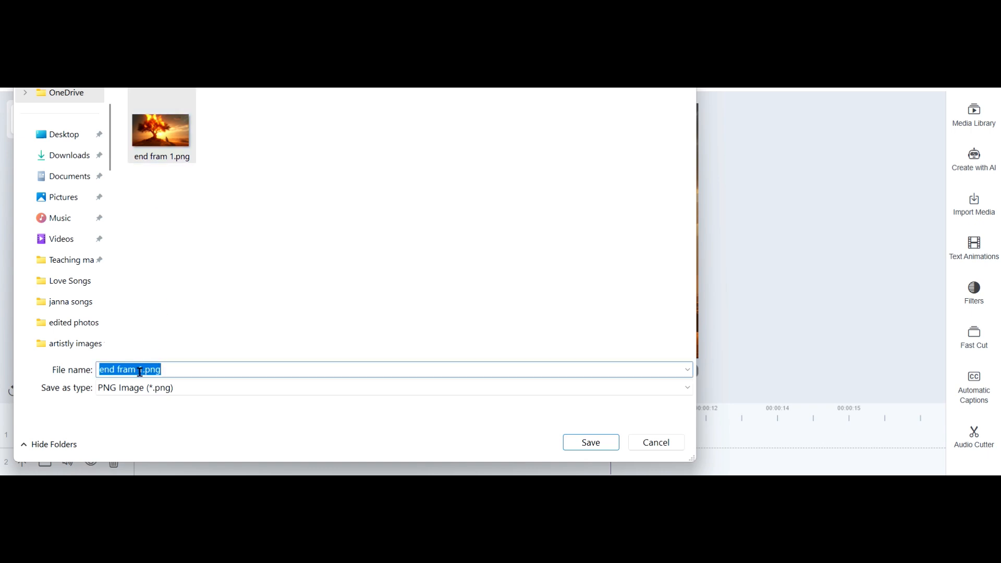
left_click(139, 369)
left_click_drag(142, 370, 140, 370)
type("2")
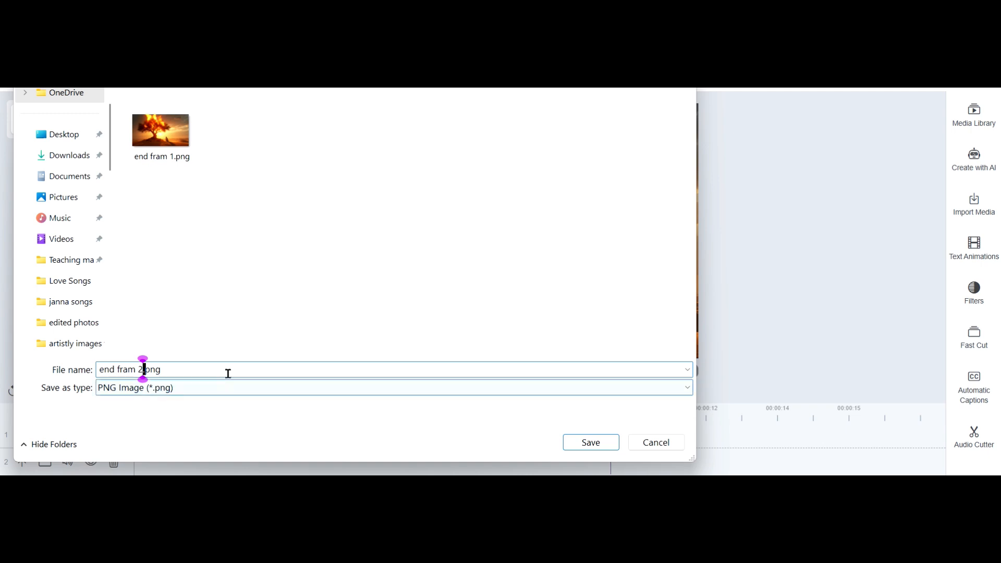
Rename the existing image file end fram 1.png to end frame 1.png
left_click(161, 159)
left_click(173, 161)
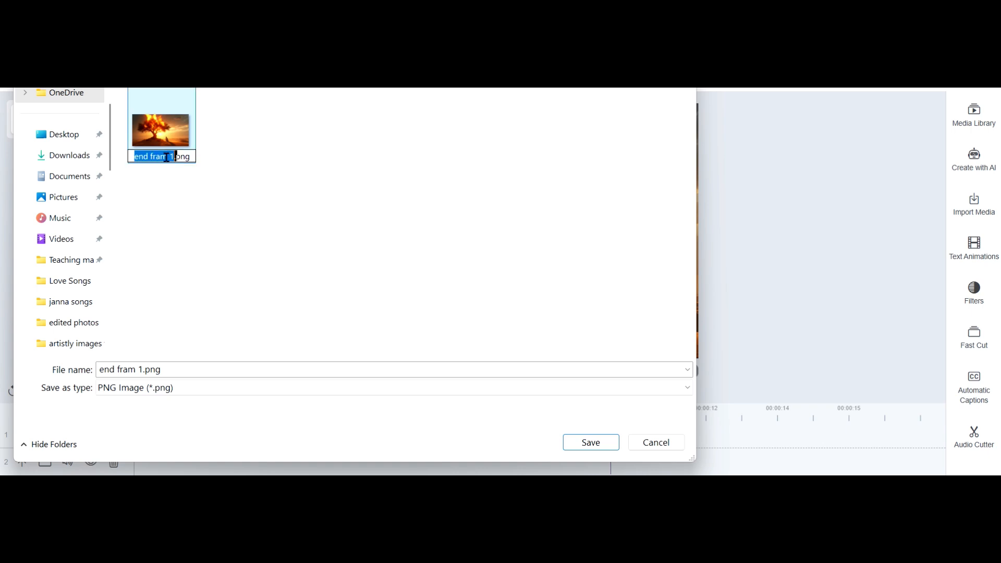
left_click(168, 157)
type("e")
Name the new image end frame 2.png and save it in the same folder
left_click(133, 369)
left_click(133, 369)
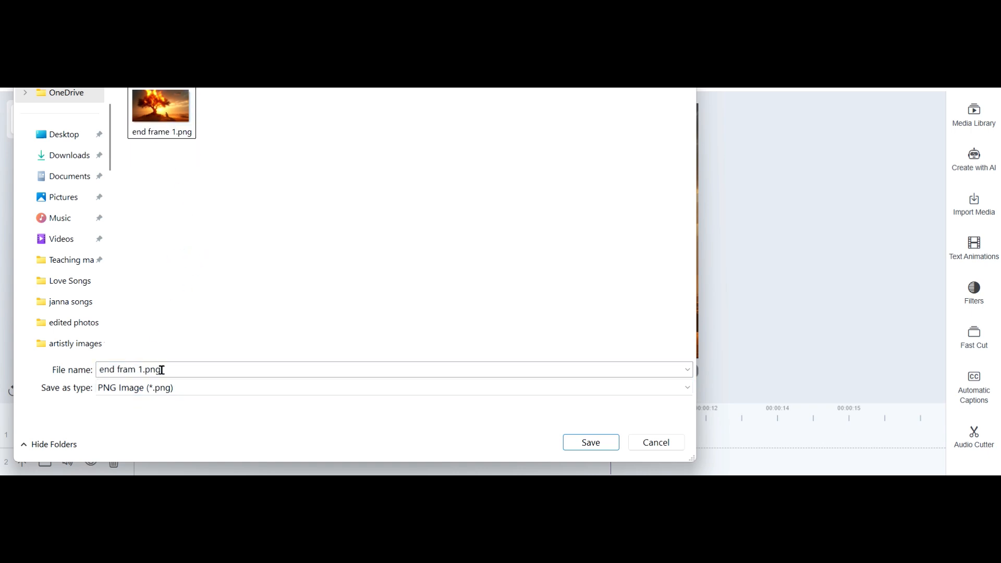
left_click(138, 369)
left_click(135, 369)
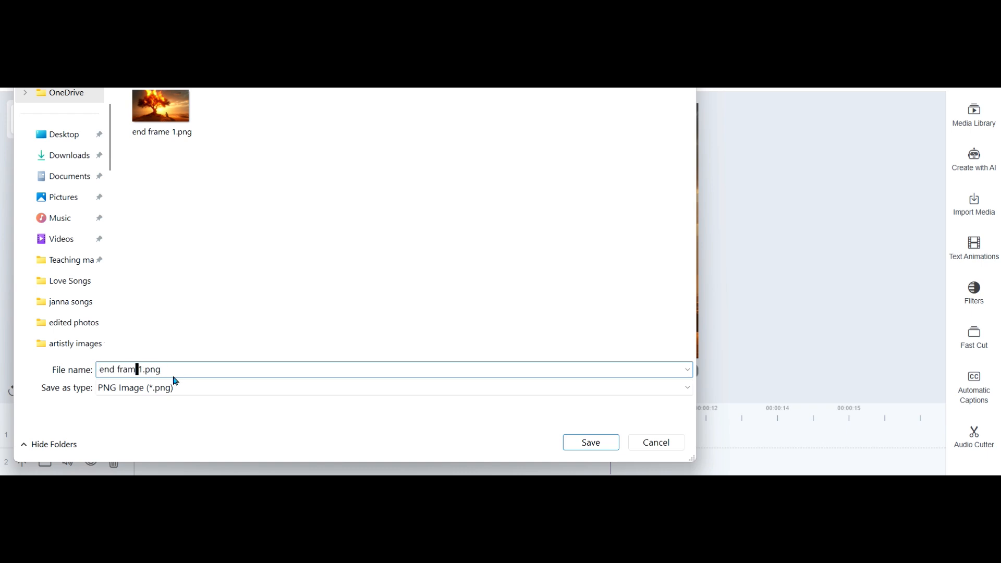
type("e")
left_click(148, 367)
key("BackSpace")
type("2")
left_click(579, 443)
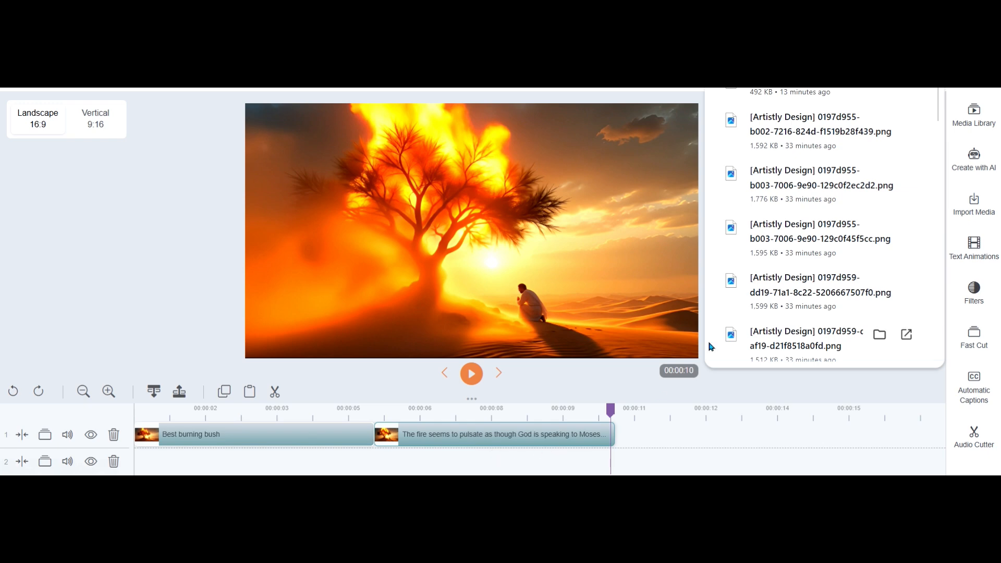
Upload end frame 2.png for a new Image To Video generation and choose it as the source image
left_click(975, 153)
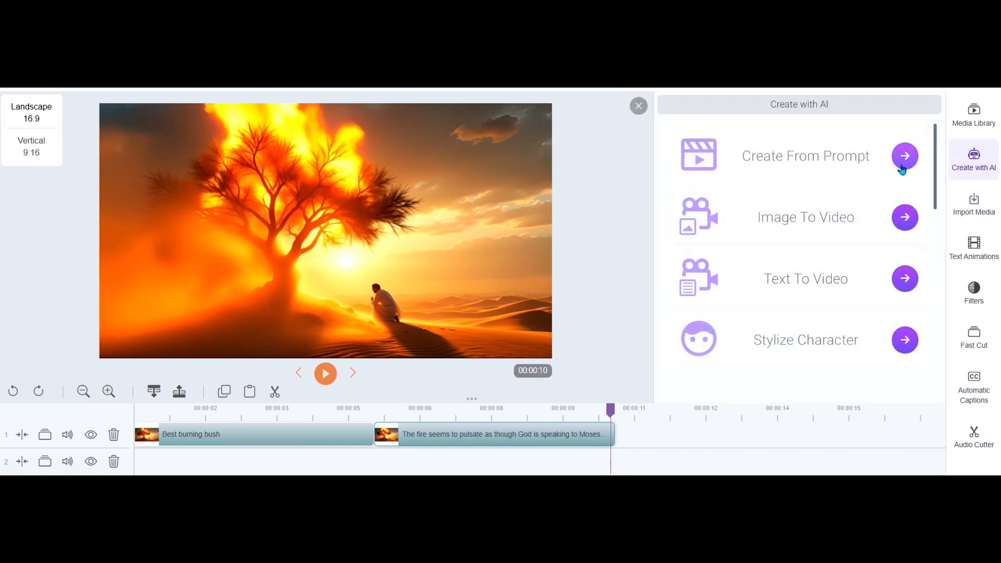
left_click(911, 218)
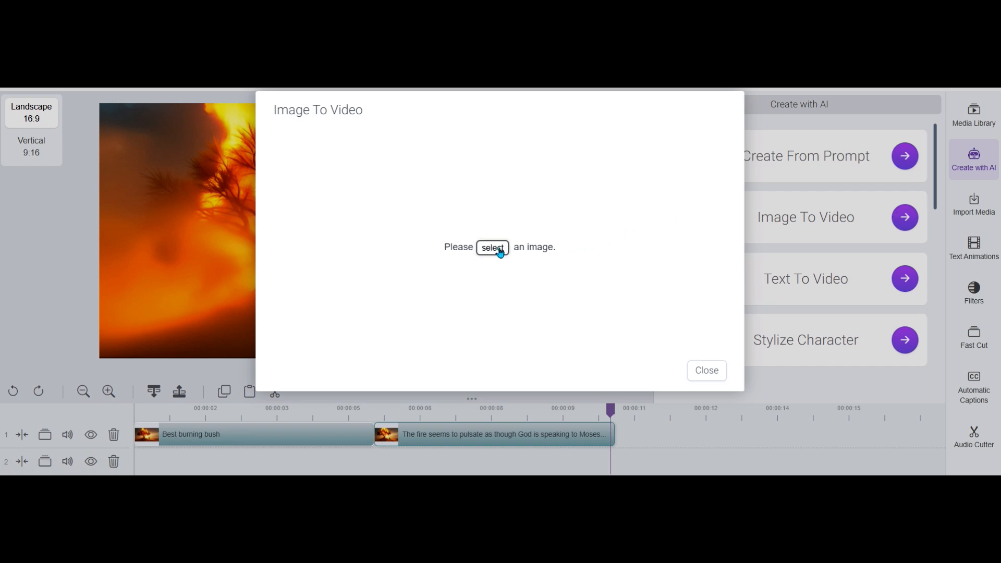
left_click(505, 249)
left_click(536, 224)
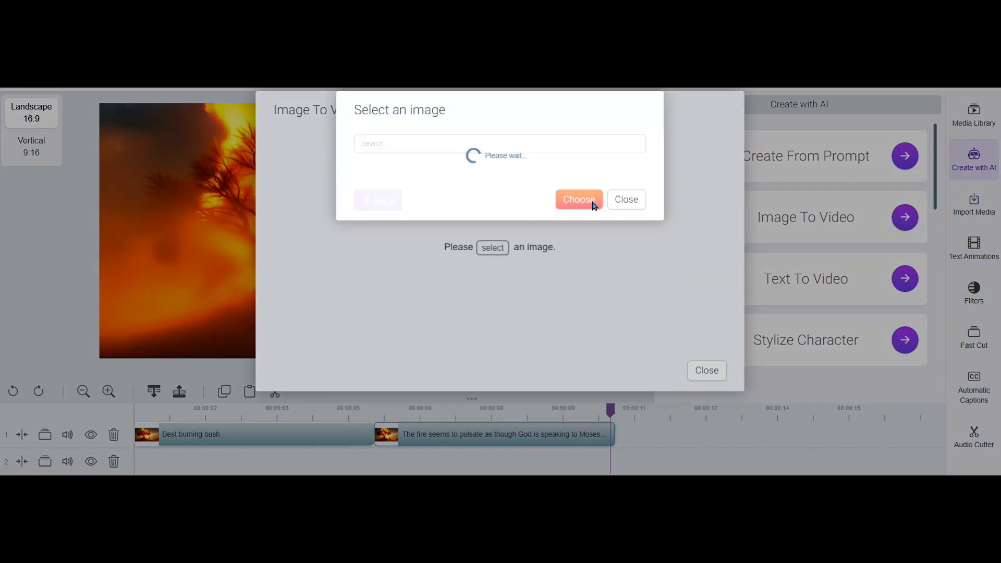
left_click(592, 169)
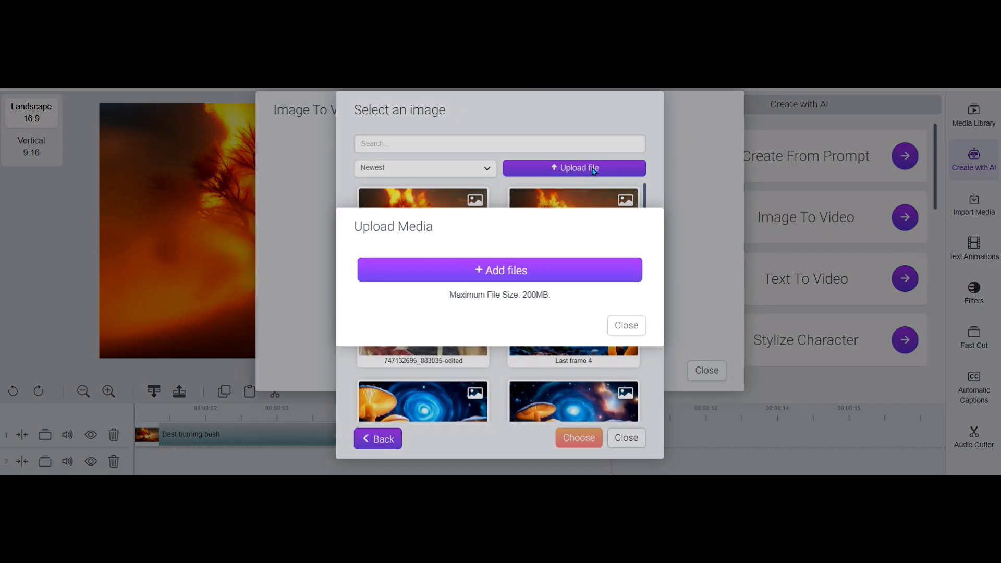
left_click(540, 270)
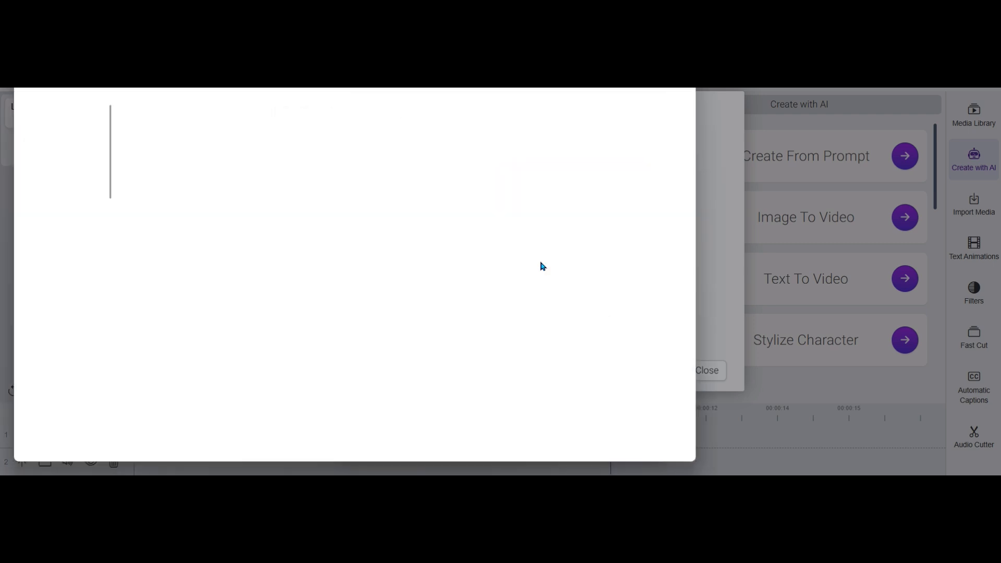
left_click(251, 149)
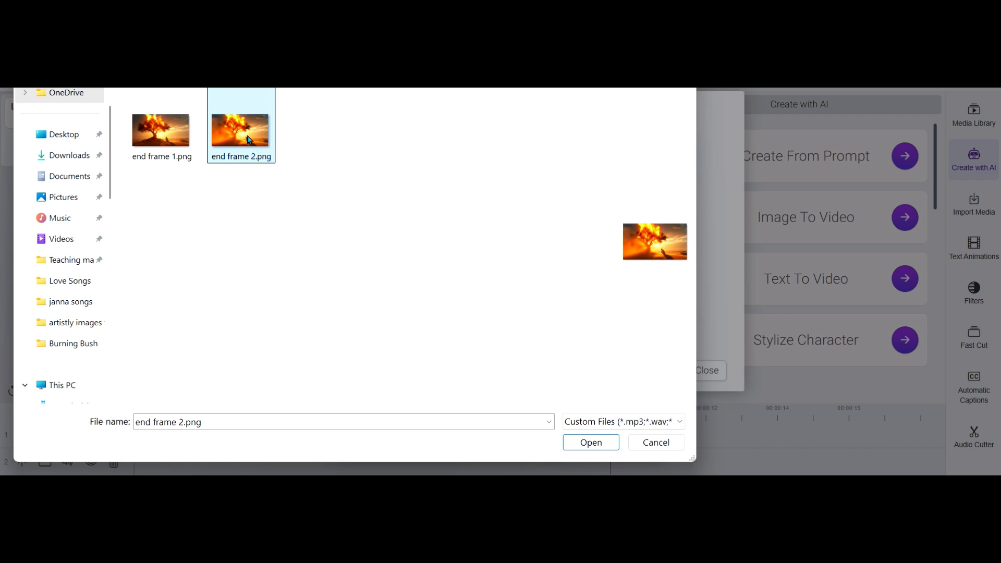
left_click(586, 443)
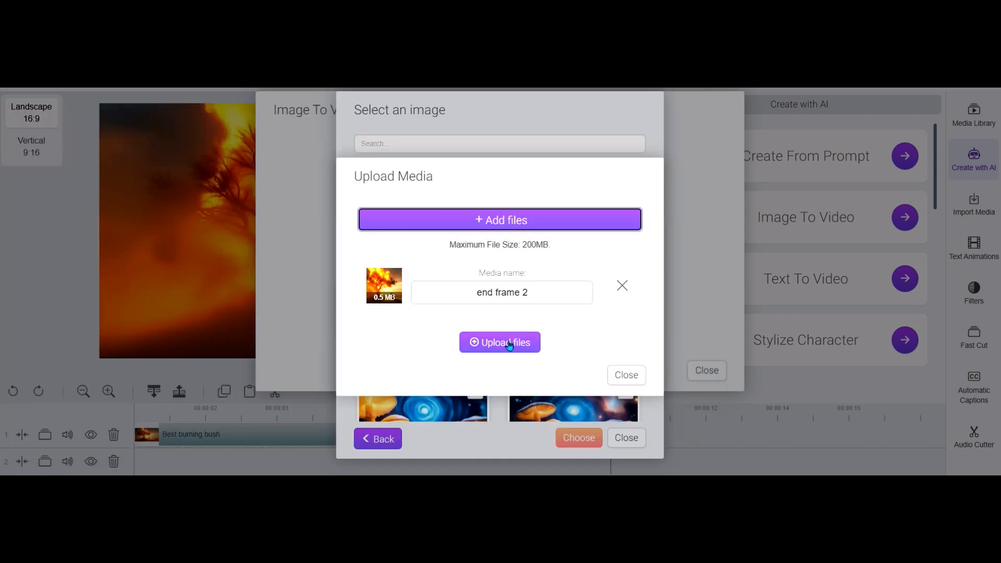
left_click(512, 341)
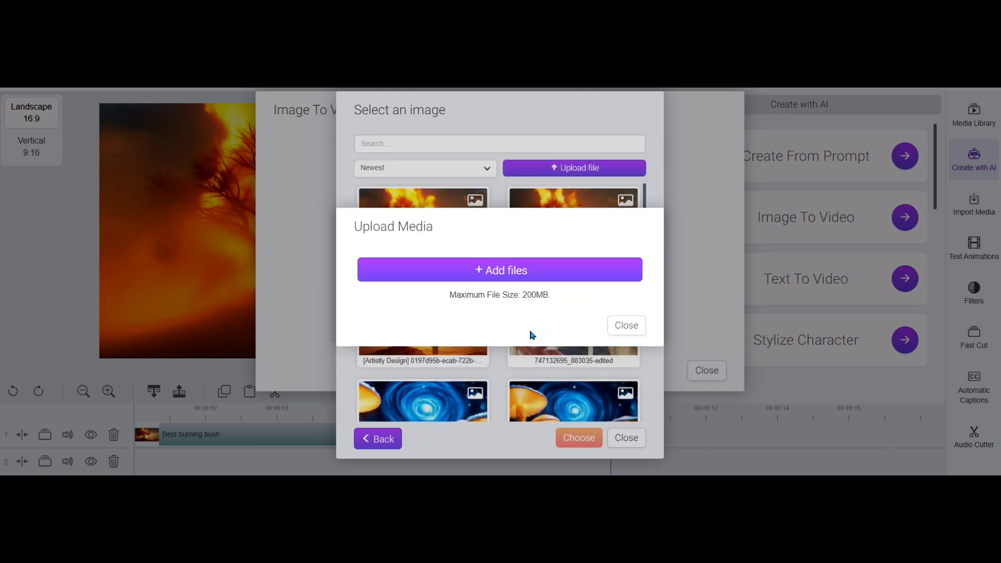
left_click(618, 330)
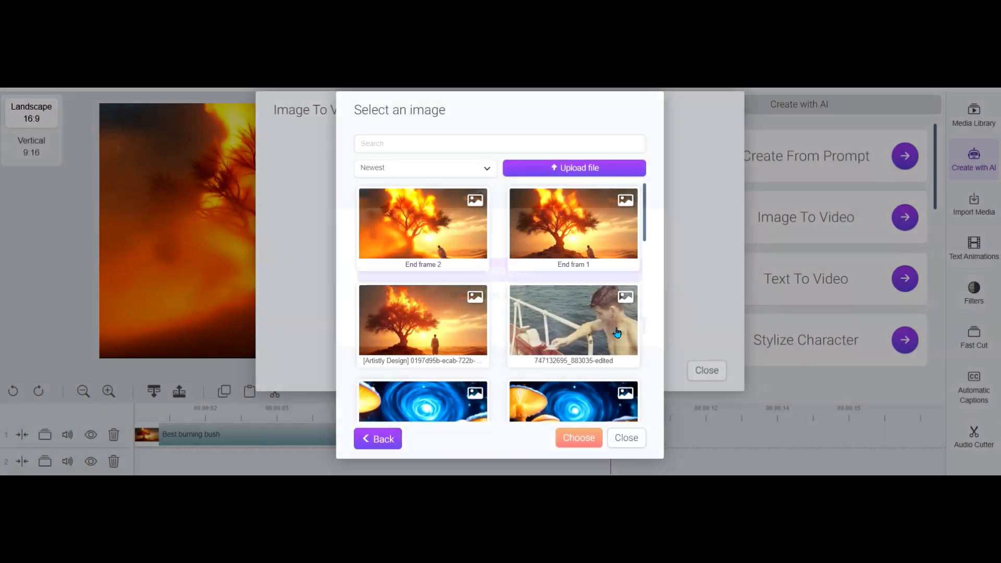
left_click(431, 225)
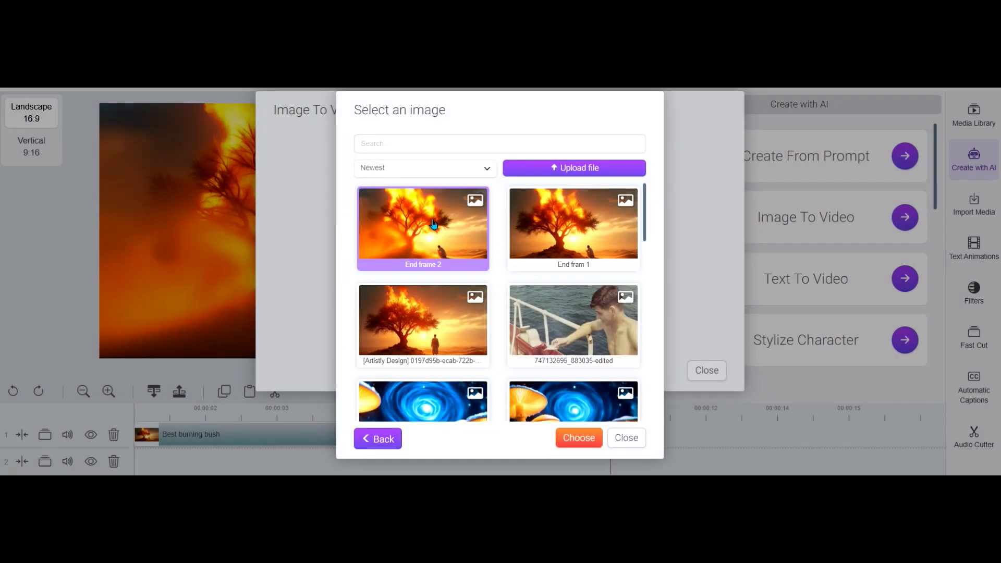
left_click(579, 438)
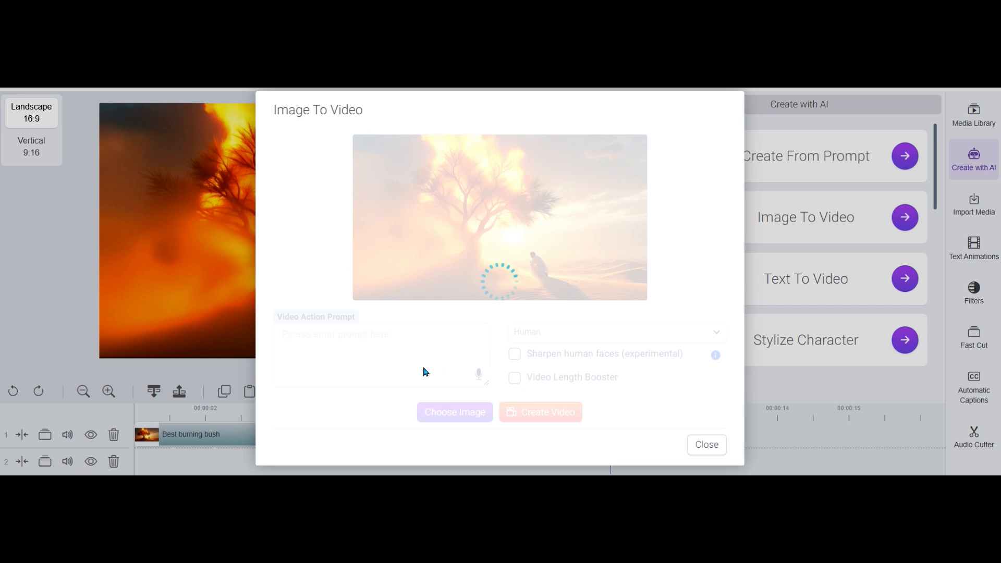
Set the video's image type to 3D and enable Video Length Booster
left_click(361, 342)
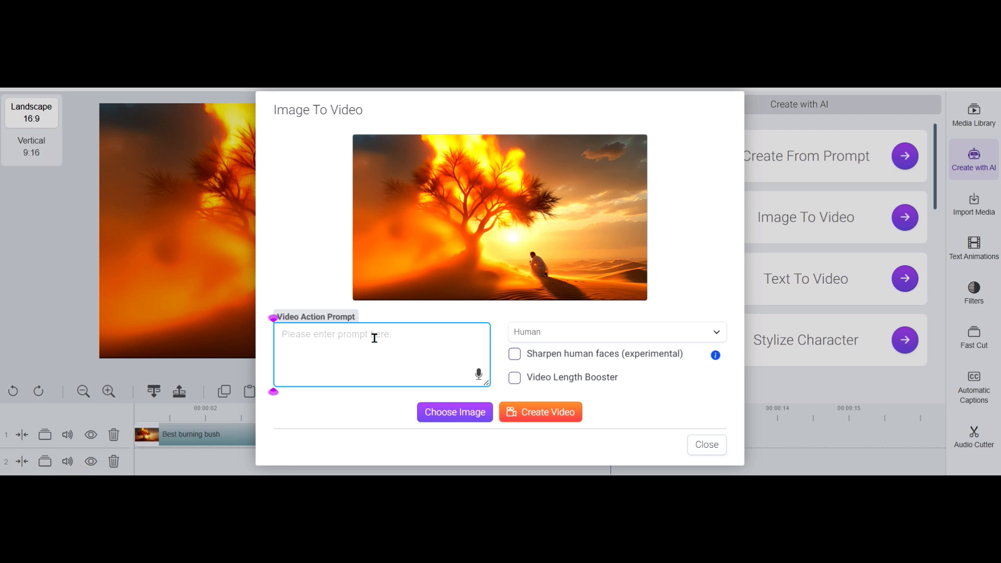
left_click(557, 331)
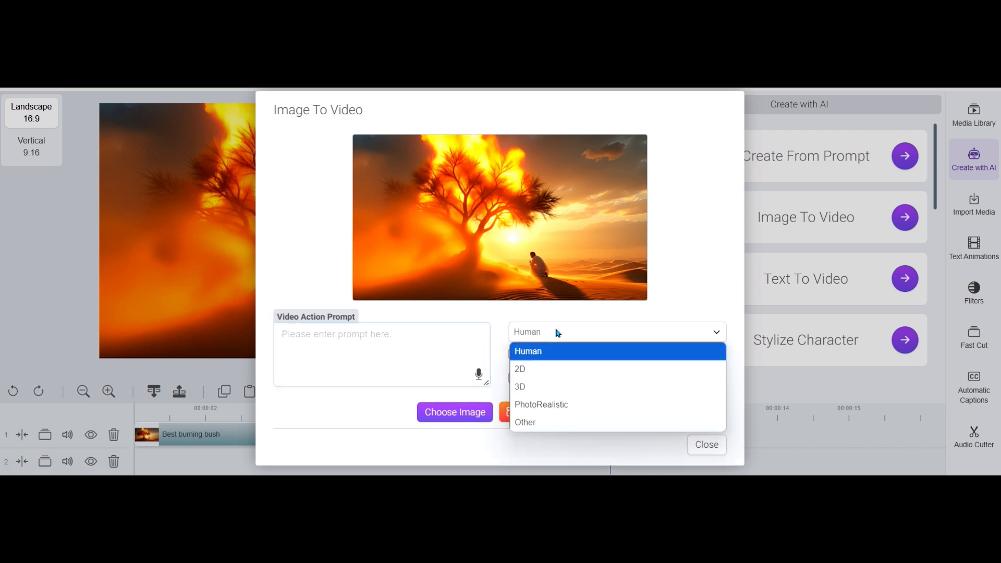
left_click(525, 386)
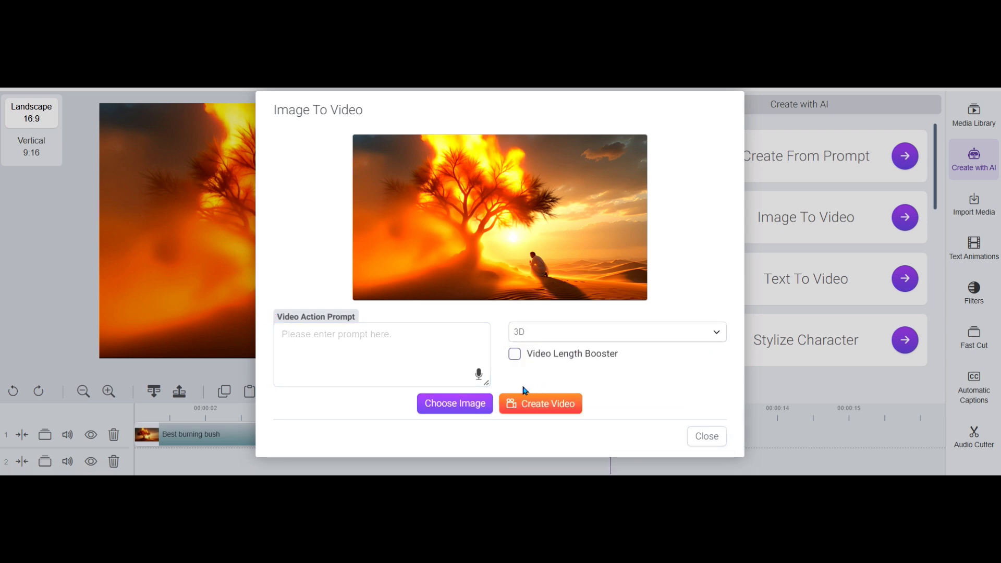
left_click(515, 358)
left_click(331, 369)
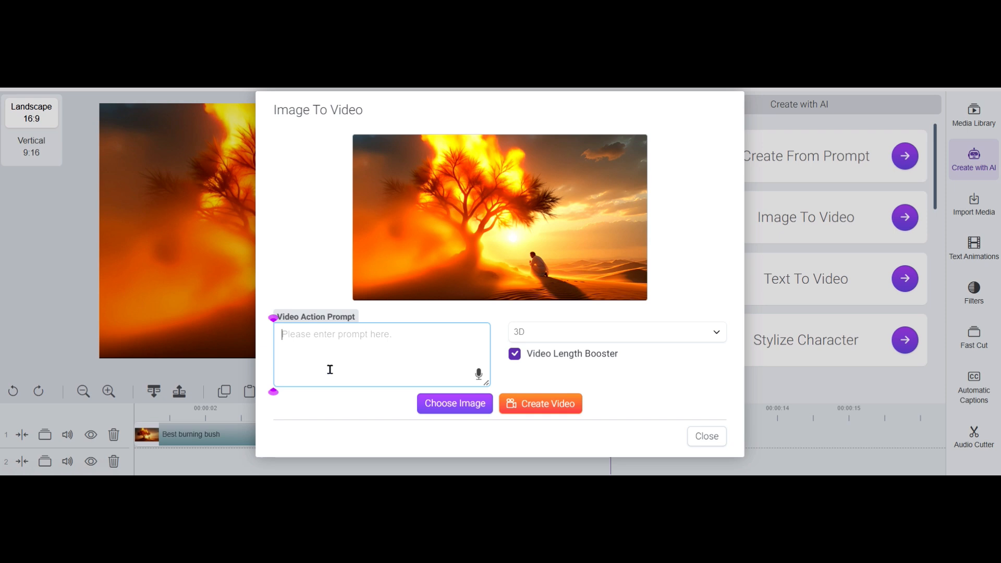
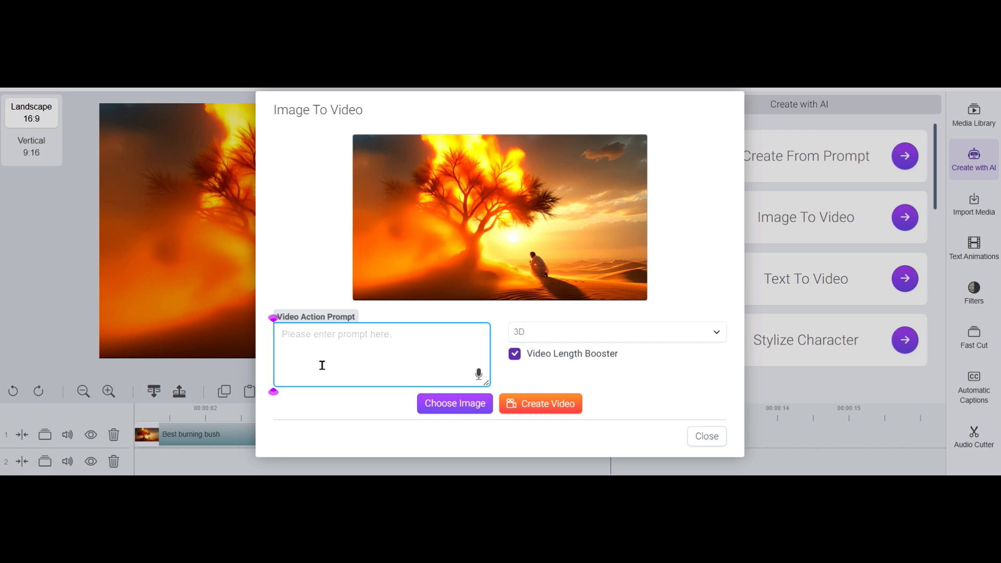
Begin the video action prompt with "the dust died down with the wind."
type("dust ")
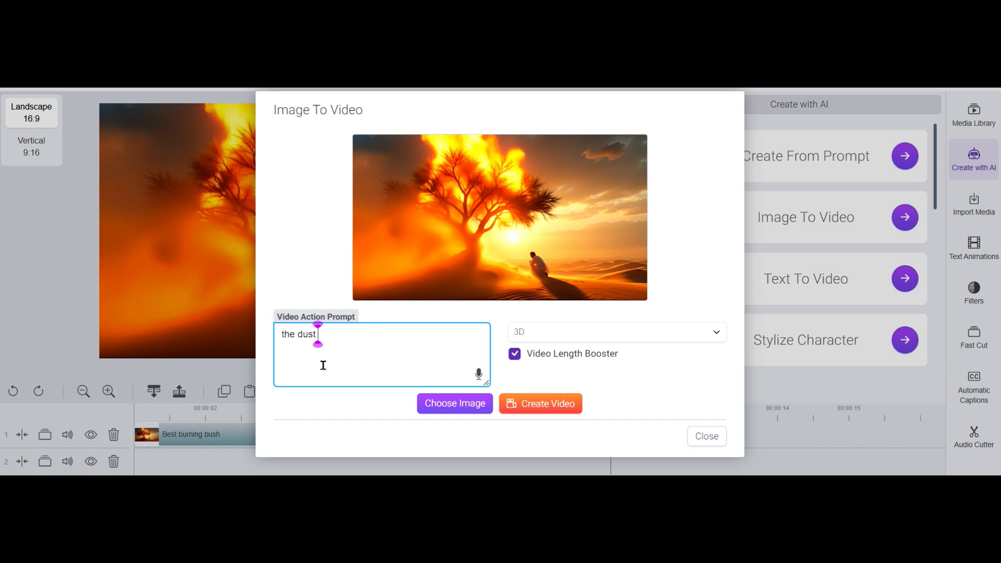
type("died down ")
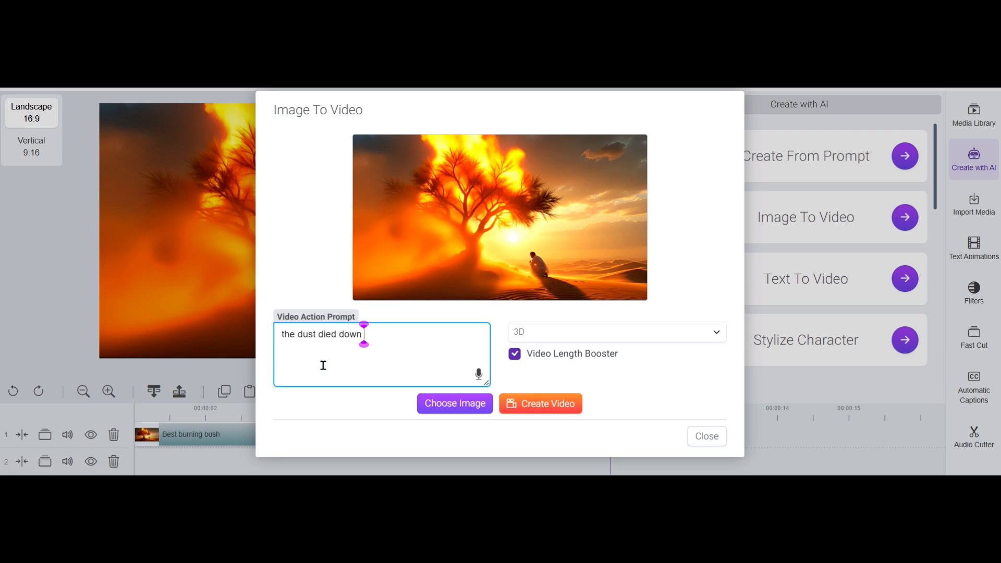
type("with the wind.")
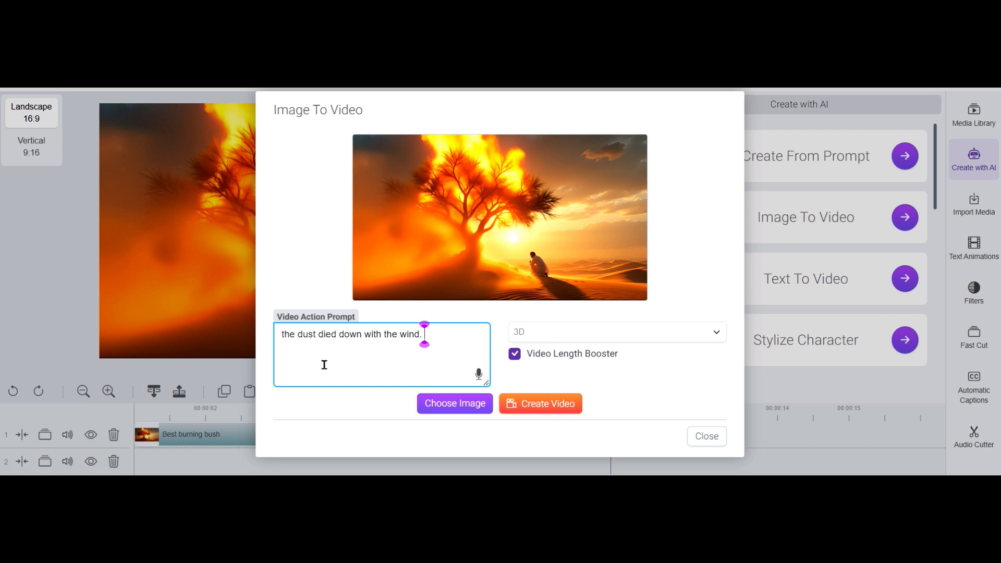
Add "The flaming bush has a sudden burst of energy" to the video action prompt
type("The flaming bush")
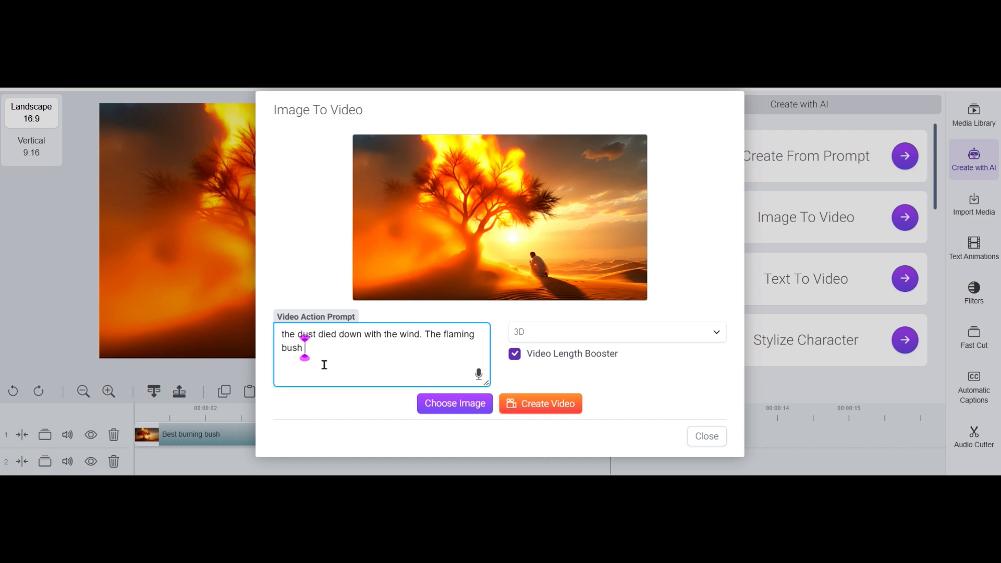
type(" has a sudden burst")
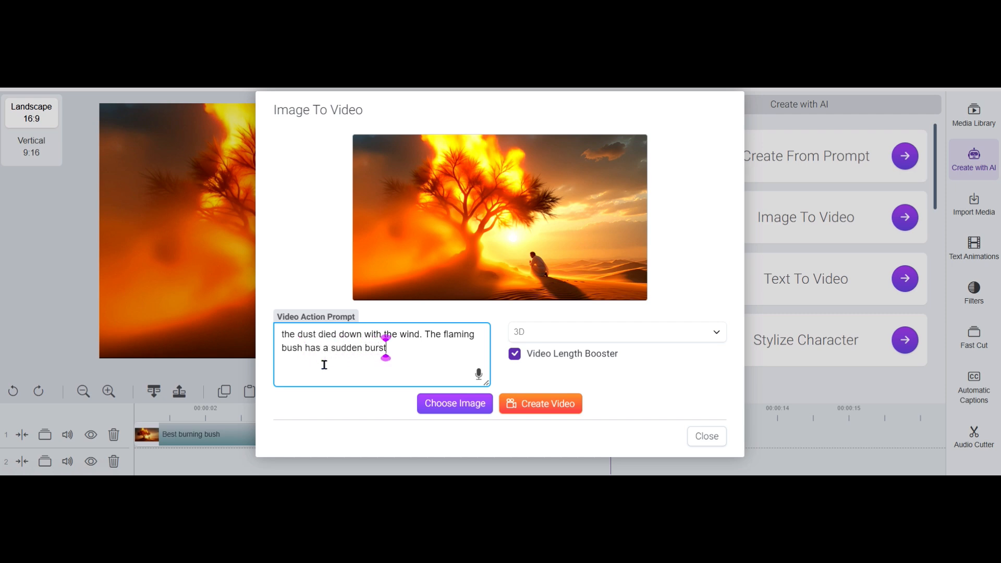
type(" of energy as")
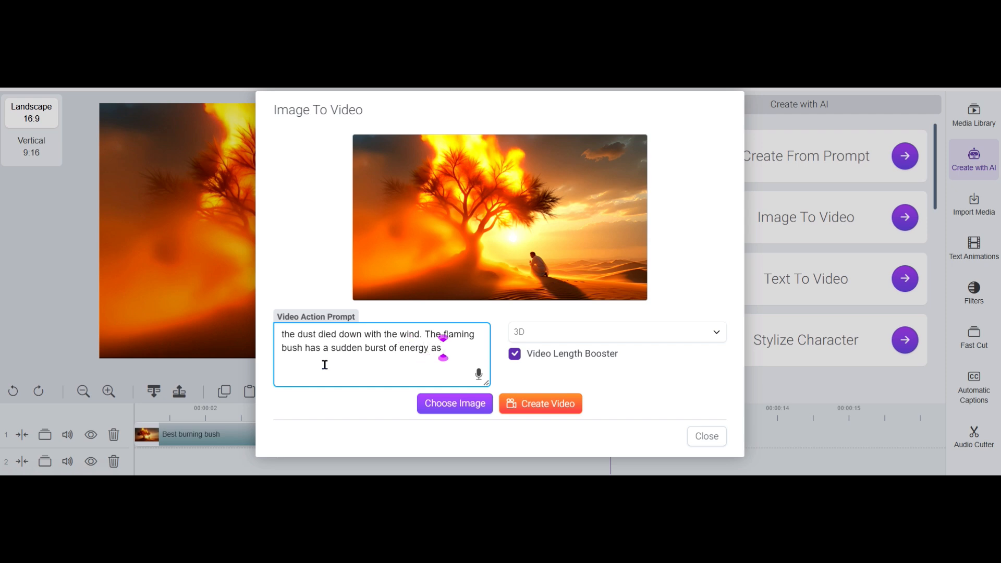
Complete the prompt's flaming bush sentence with "which seems to knock back the kneeling man with power."
key("BackSpace")
key("BackSpace")
type("which seems")
type(" to mock m")
key("BackSpace")
type("back the")
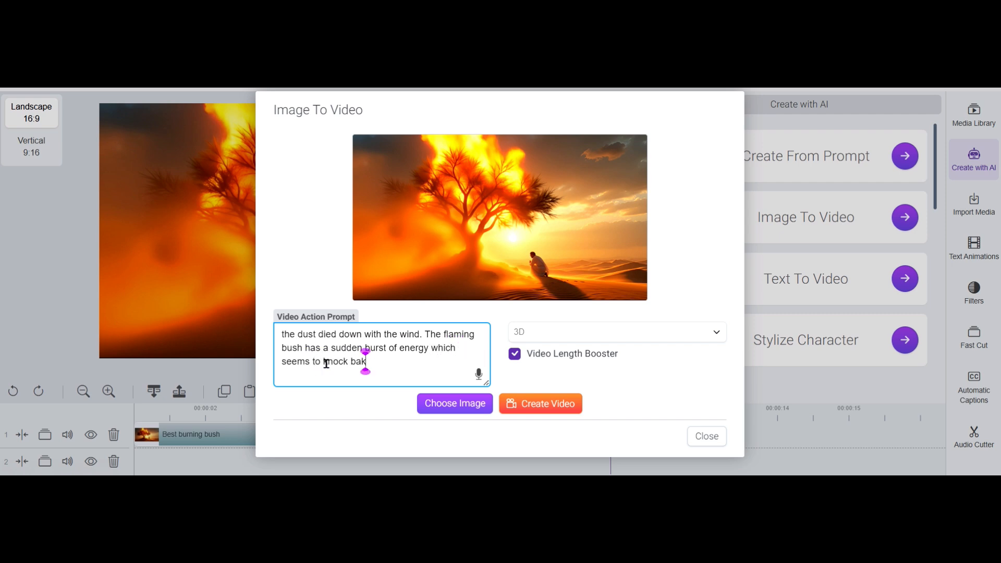
type(" kne")
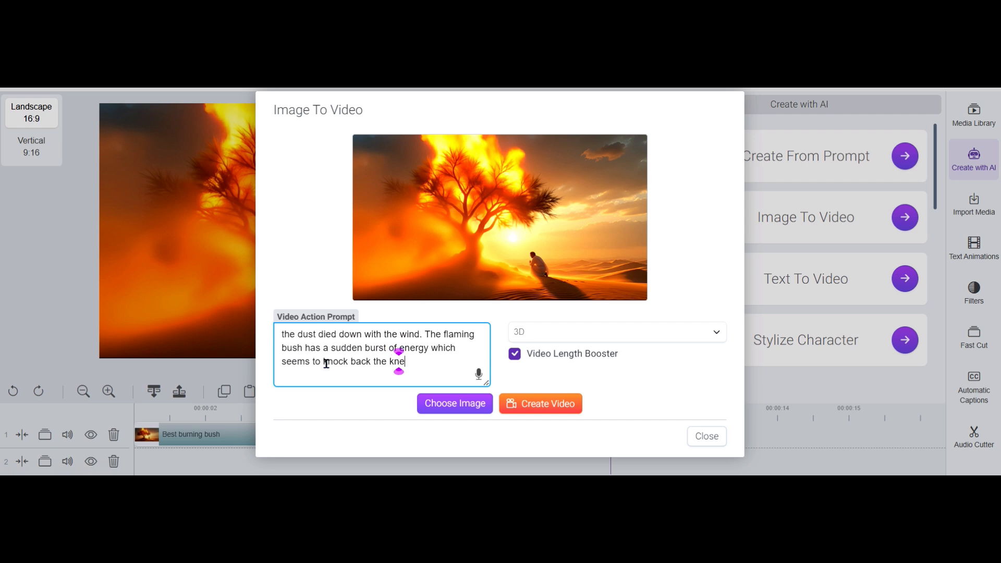
type("eling man")
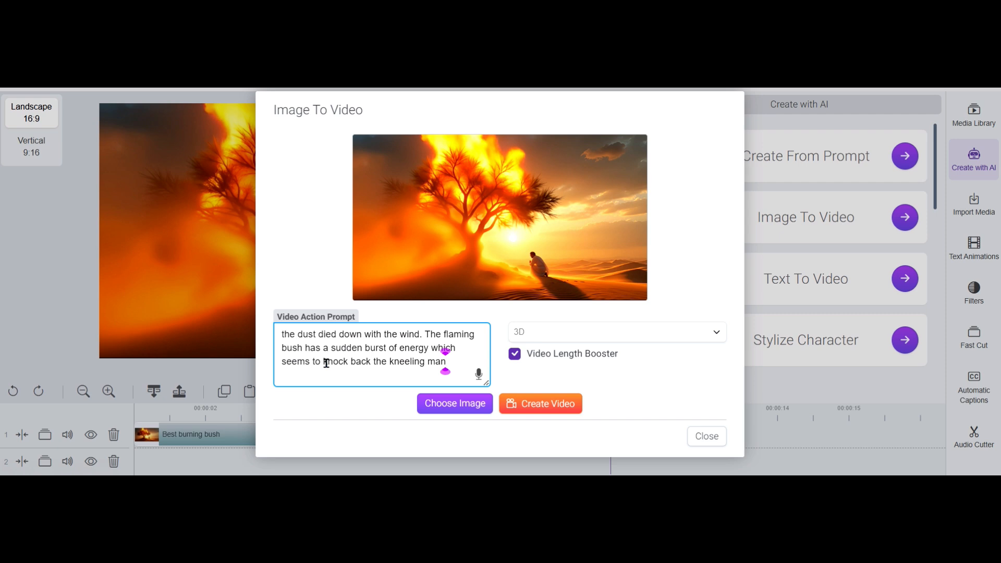
type(".")
key("BackSpace")
key("BackSpace")
type("with power.")
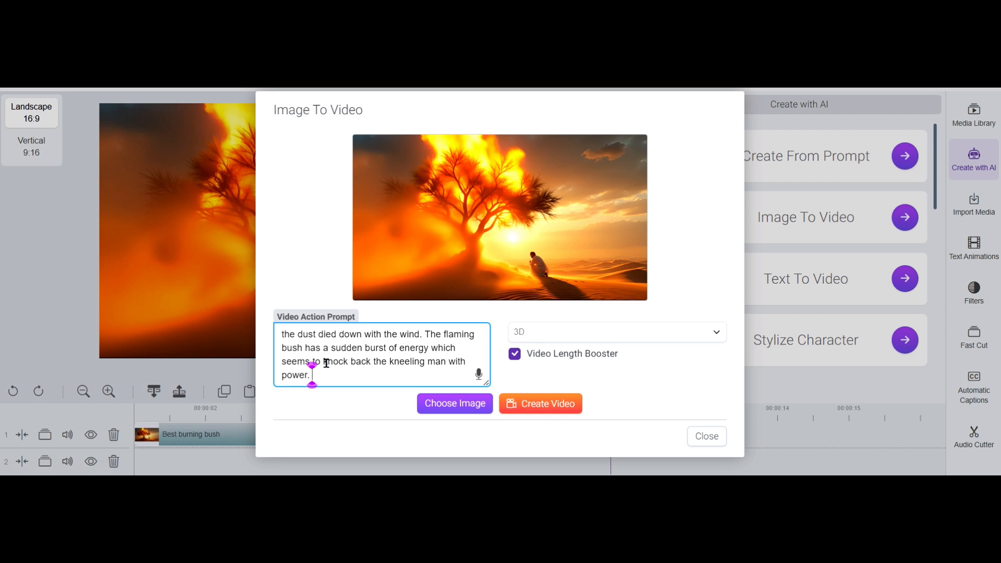
Add "The camera scaffolds forward toward the bush" to the prompt, correcting the misspelled words
type("The camiera")
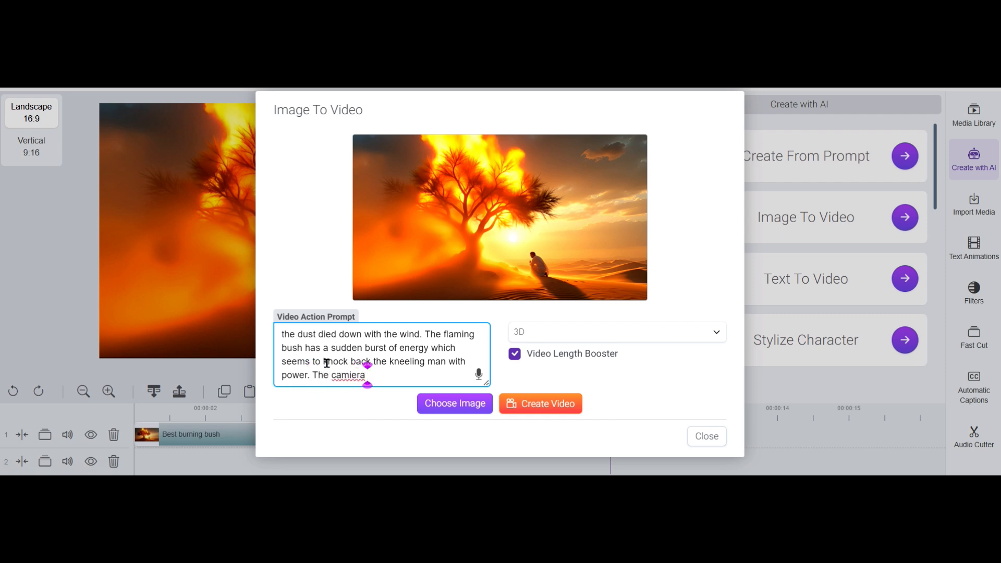
key("BackSpace")
key("BackSpace")
key("BackSpace")
key("BackSpace")
key("BackSpace")
type("era")
key("BackSpace")
type("scaff")
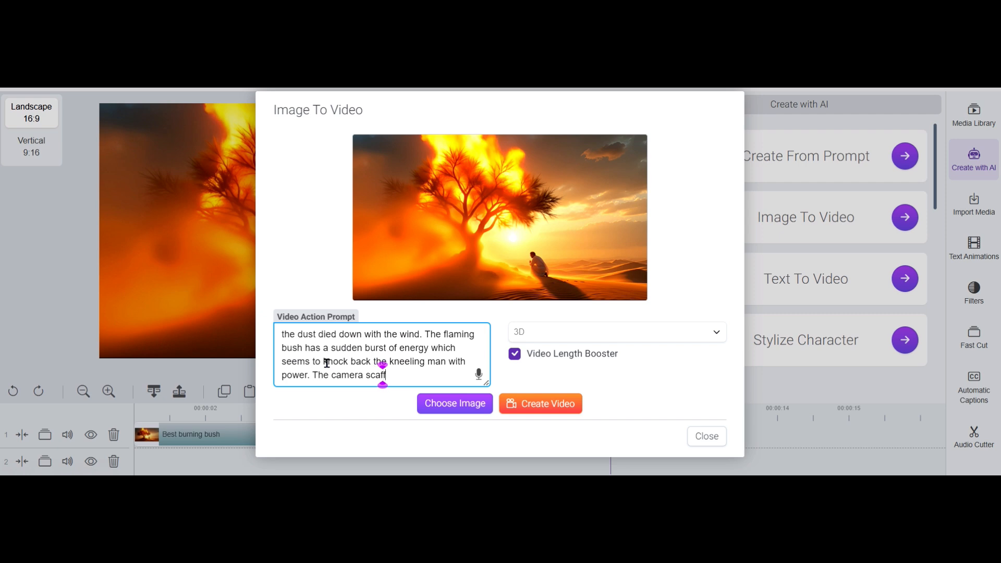
type("orlds")
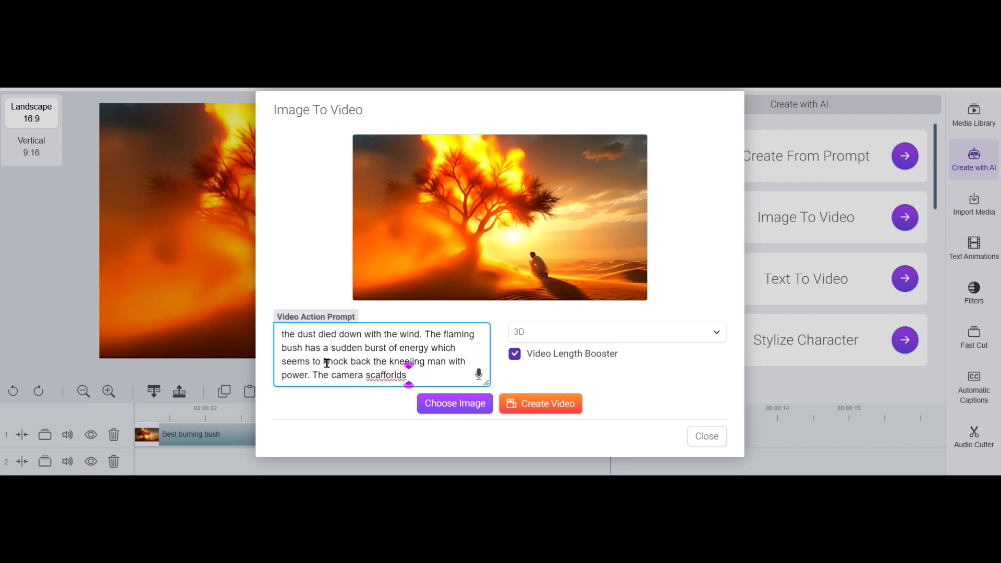
right_click(399, 375)
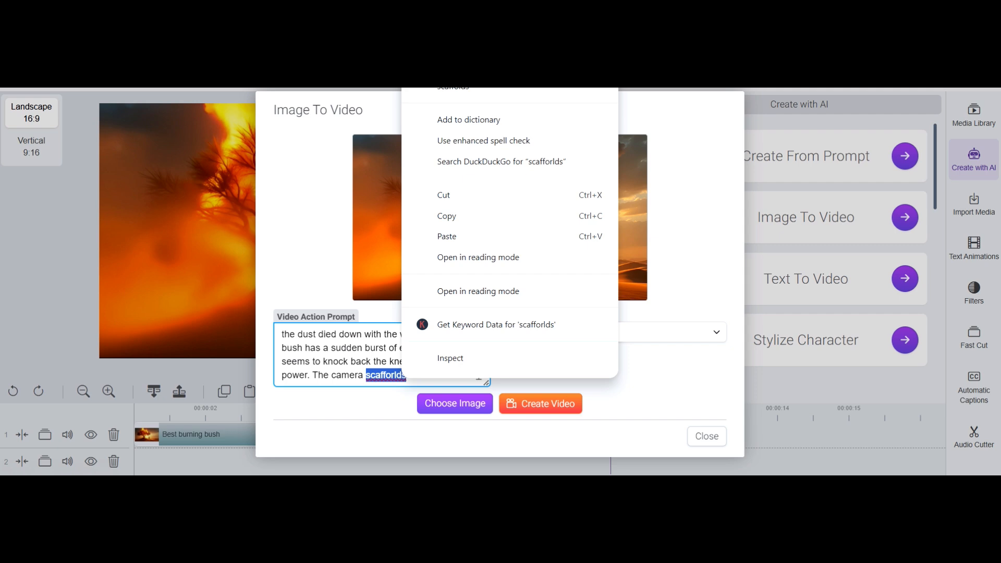
left_click(453, 86)
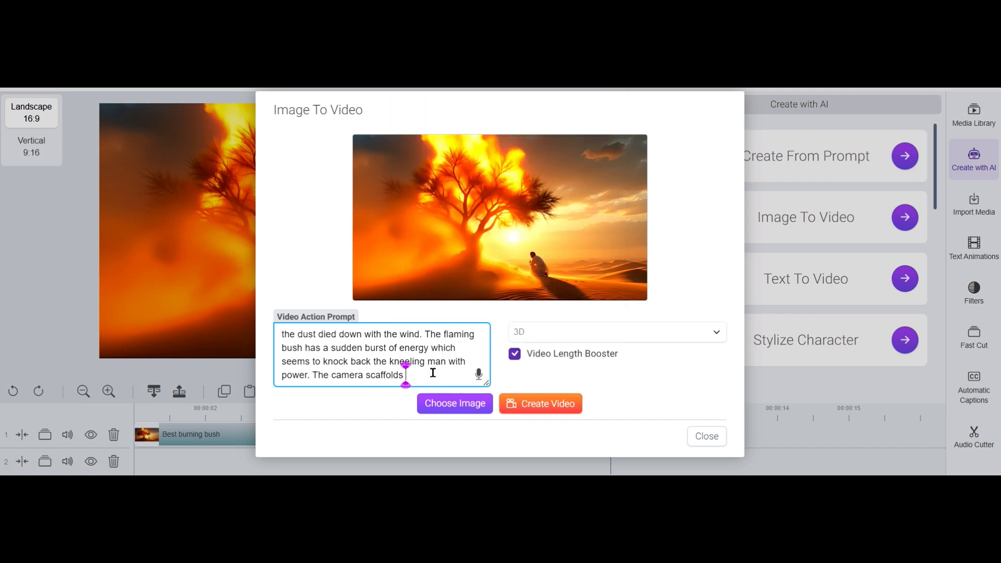
type("forward toward the bush ")
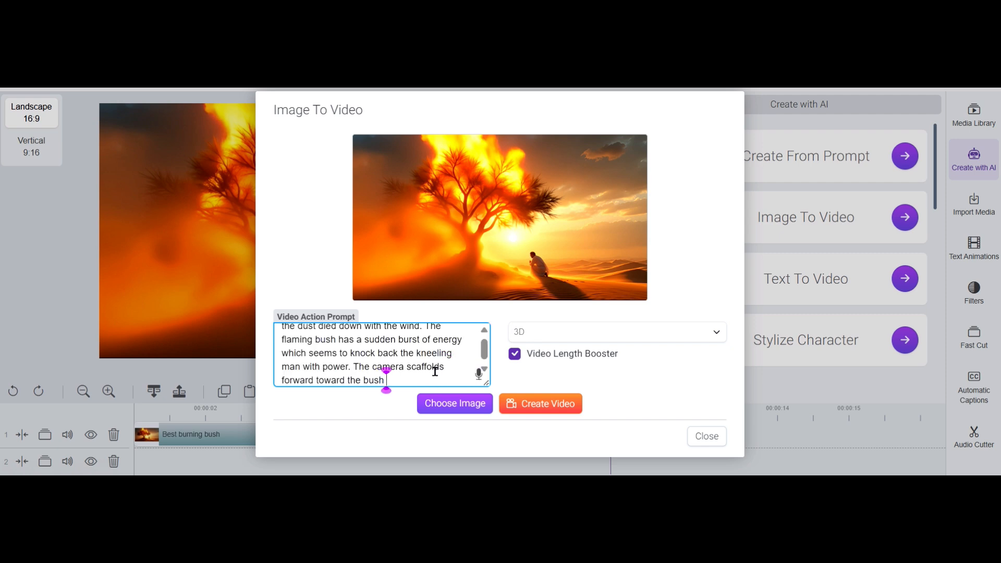
type("dramatically with")
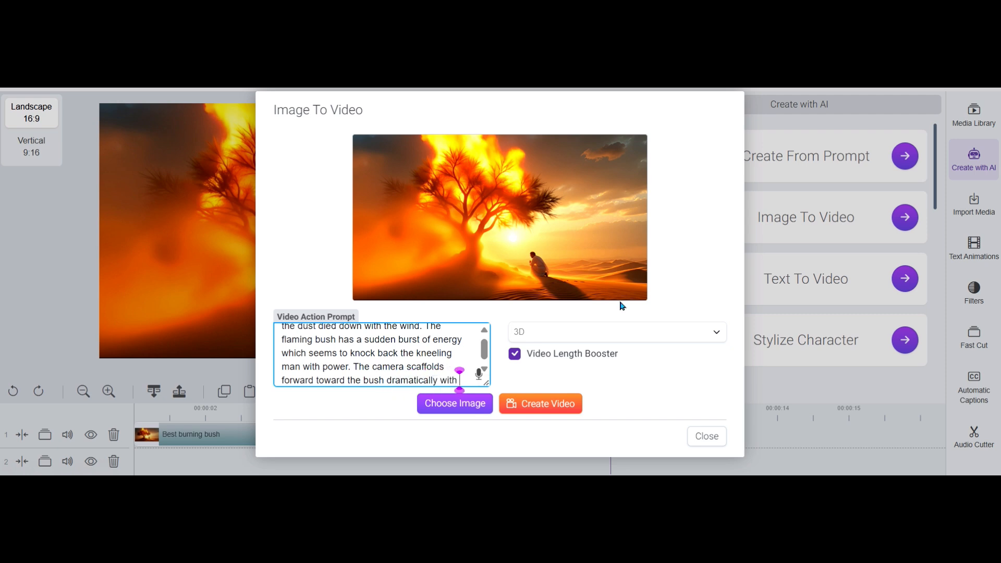
type(" flames ")
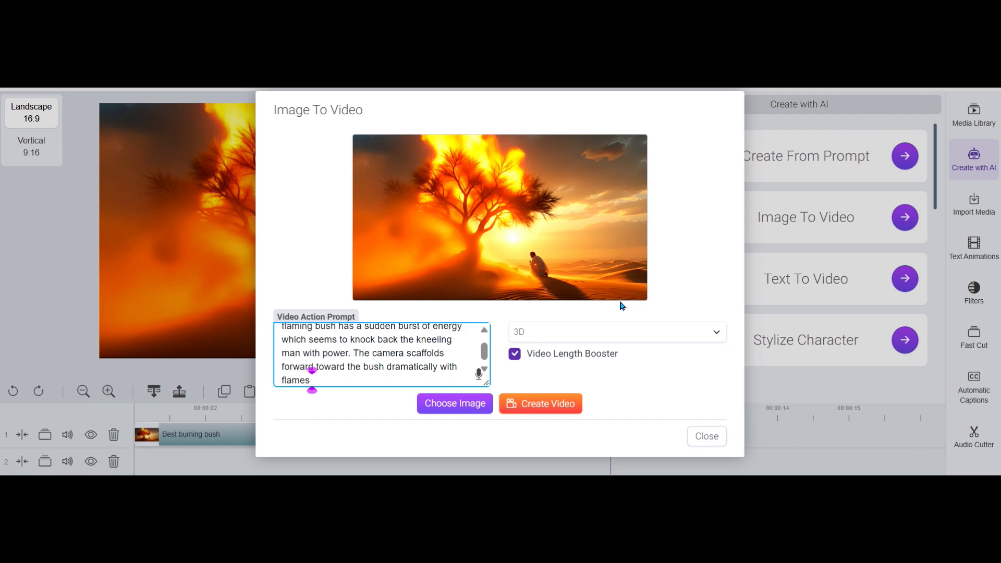
type("coming forward ")
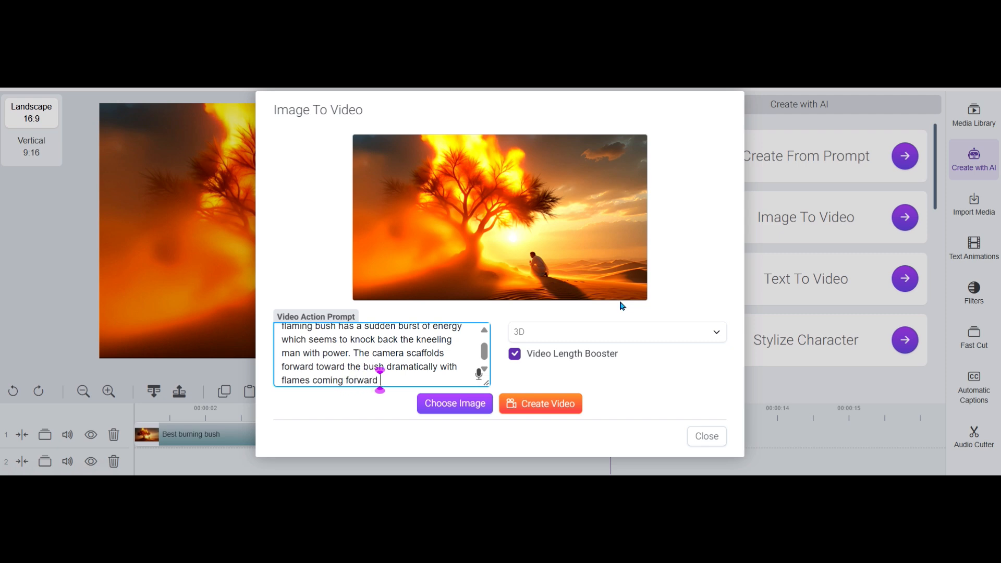
type("to consum")
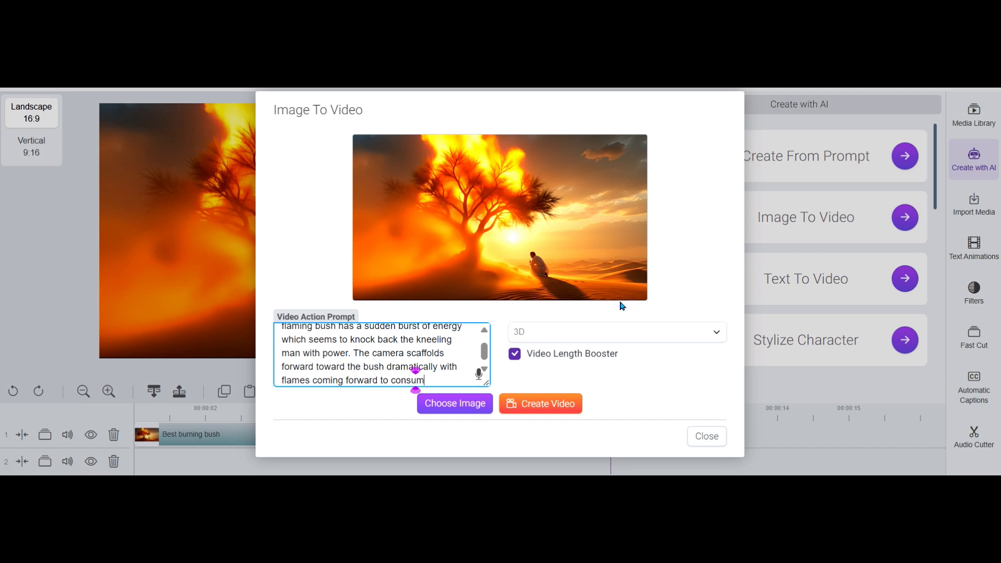
type("e the v")
Finish the prompt's camera sentence with "dramatically with flames coming forward to consume the camera view."
key("BackSpace")
type("camera")
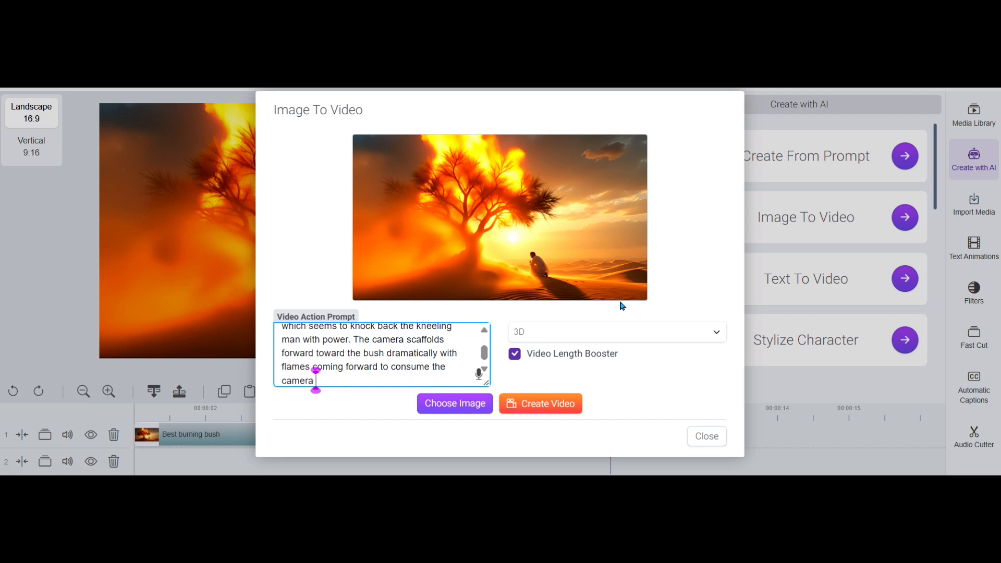
type(" view.")
Review the prompt from its beginning and generate four videos with the same image and settings
scroll(345, 350, "up", 1)
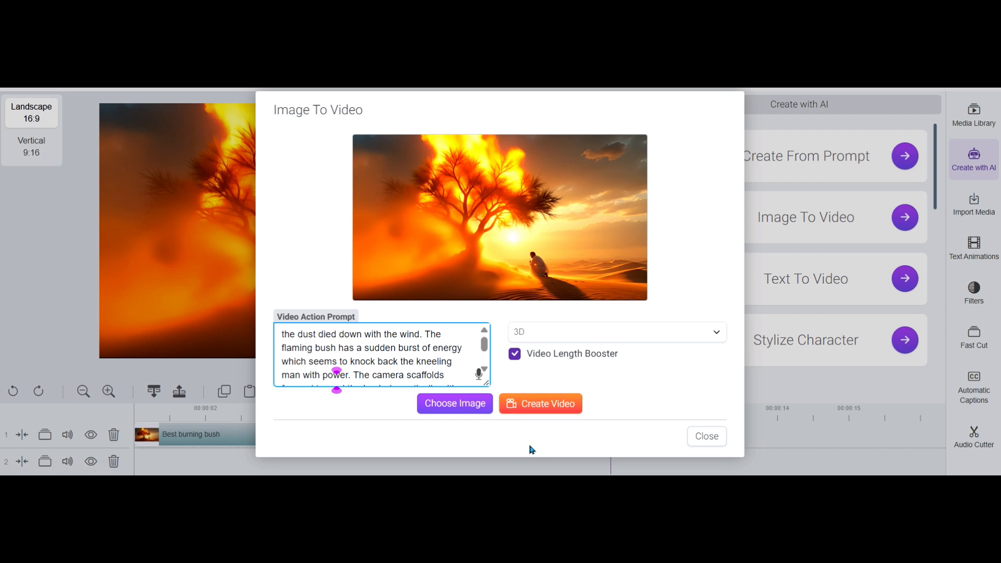
left_click(553, 410)
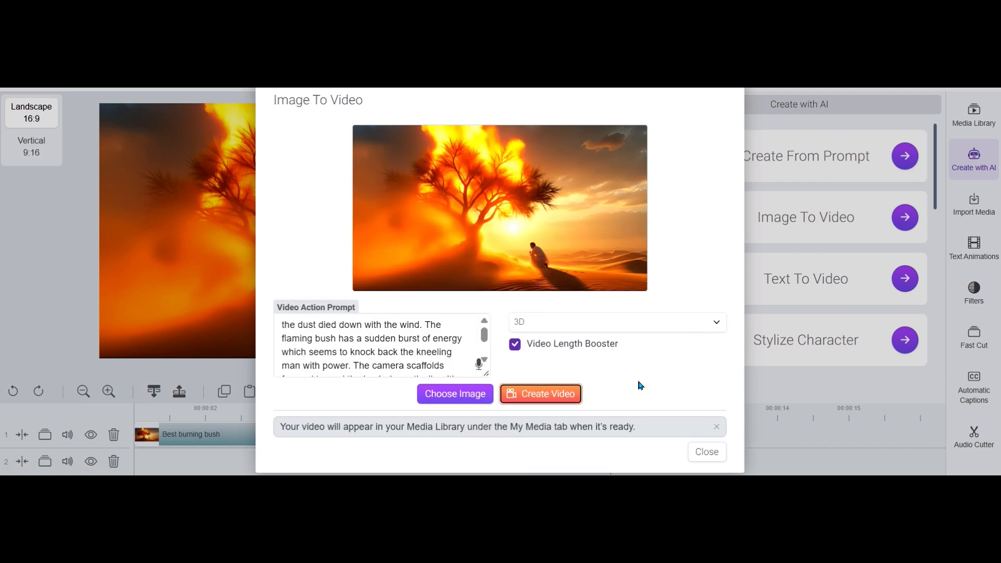
left_click(538, 396)
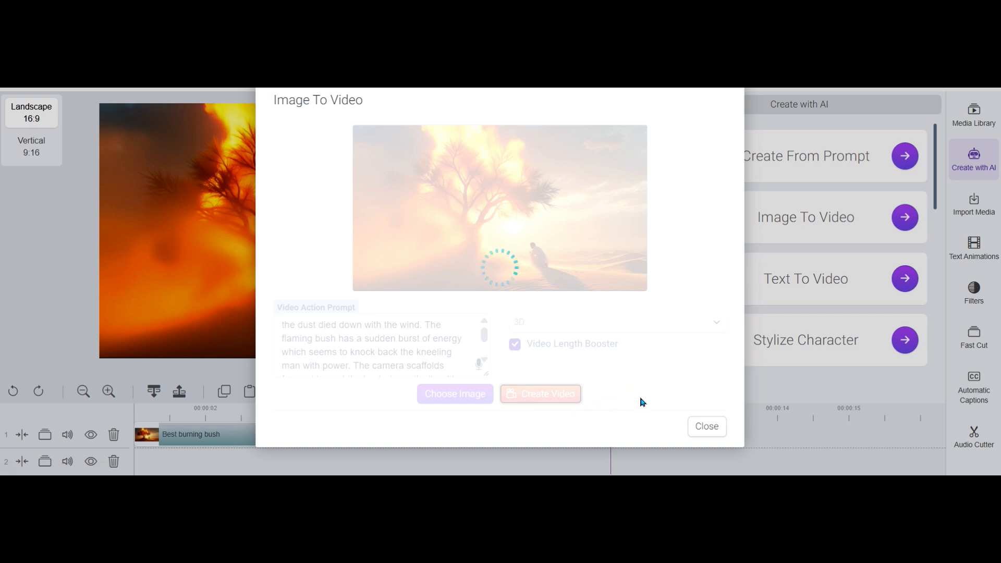
left_click(537, 398)
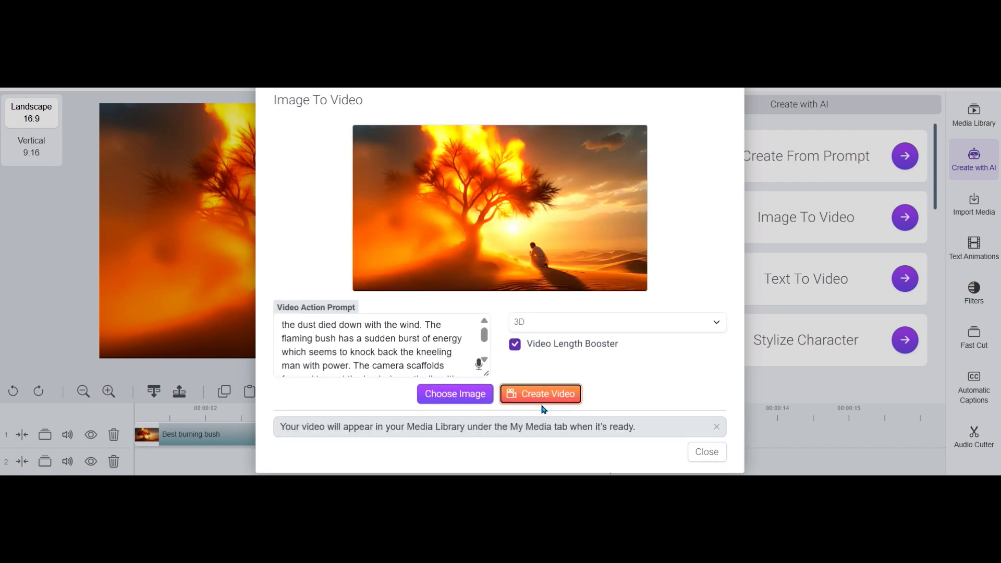
left_click(543, 399)
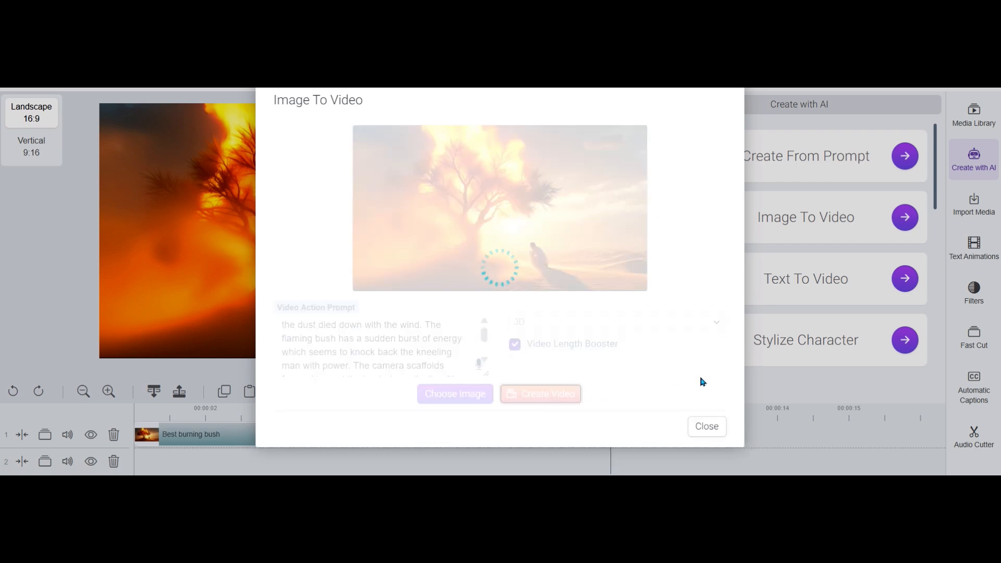
Close the Image To Video dialog and open the My AI Videos folder in the Media Library
left_click(709, 427)
left_click(976, 126)
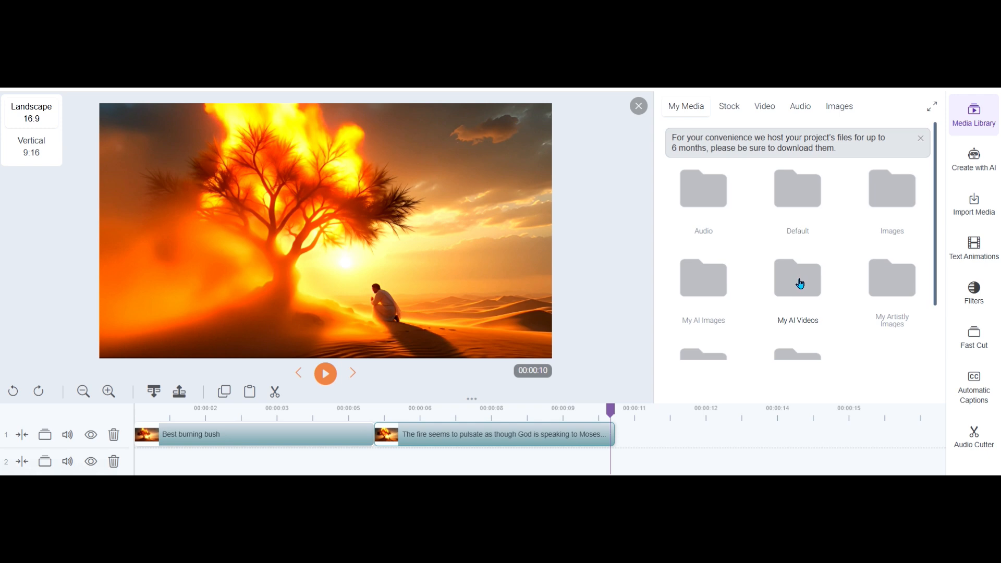
left_click(800, 284)
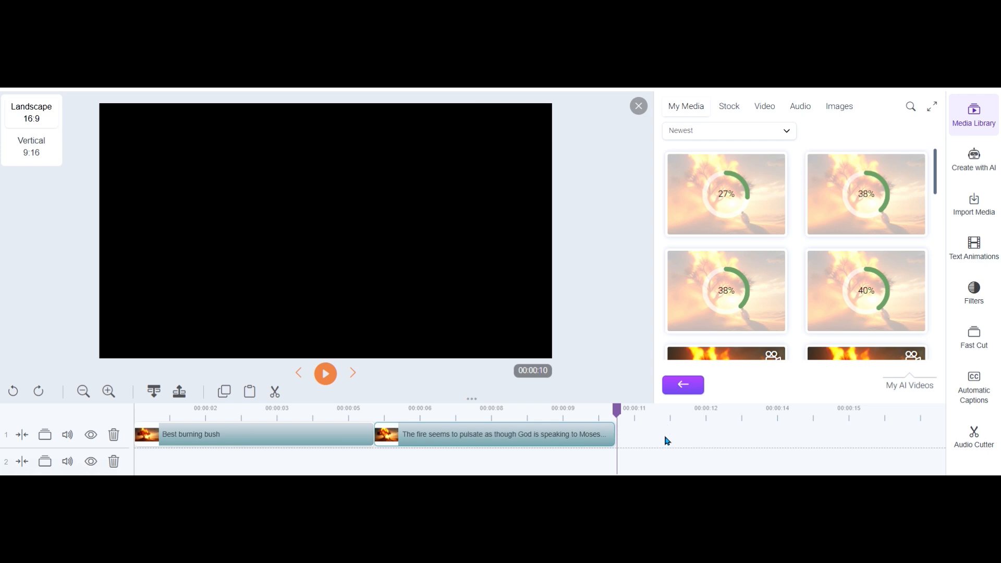
mouse_move(749, 495)
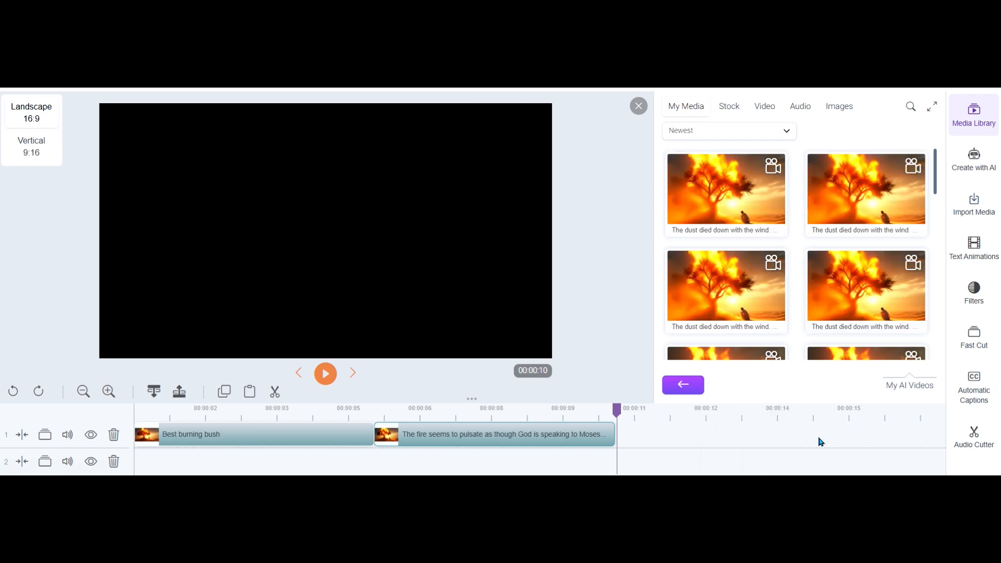
Play the third and fourth newest "The dust died down with the wind" clips, closing the preview after each
right_click(722, 268)
left_click(744, 266)
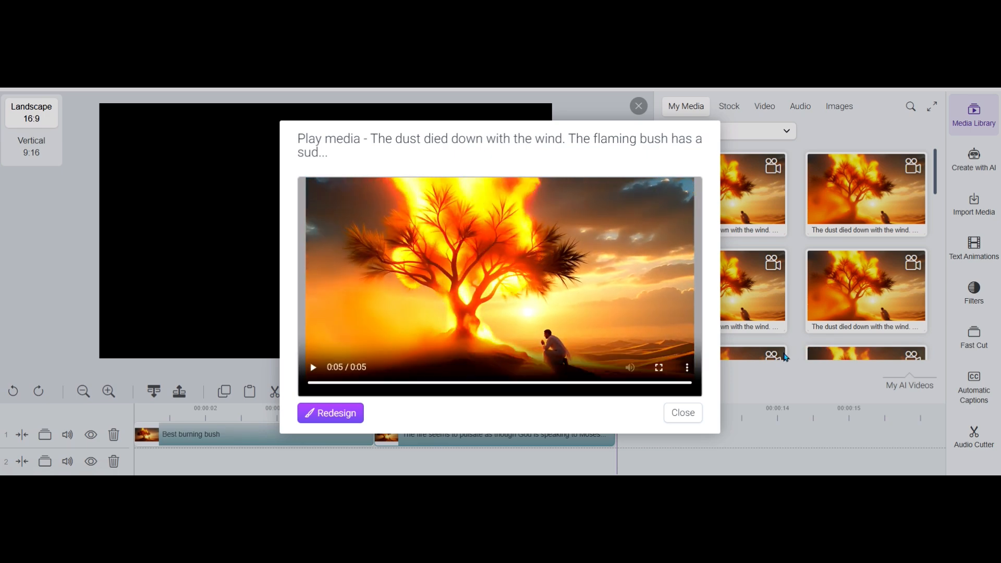
left_click(673, 419)
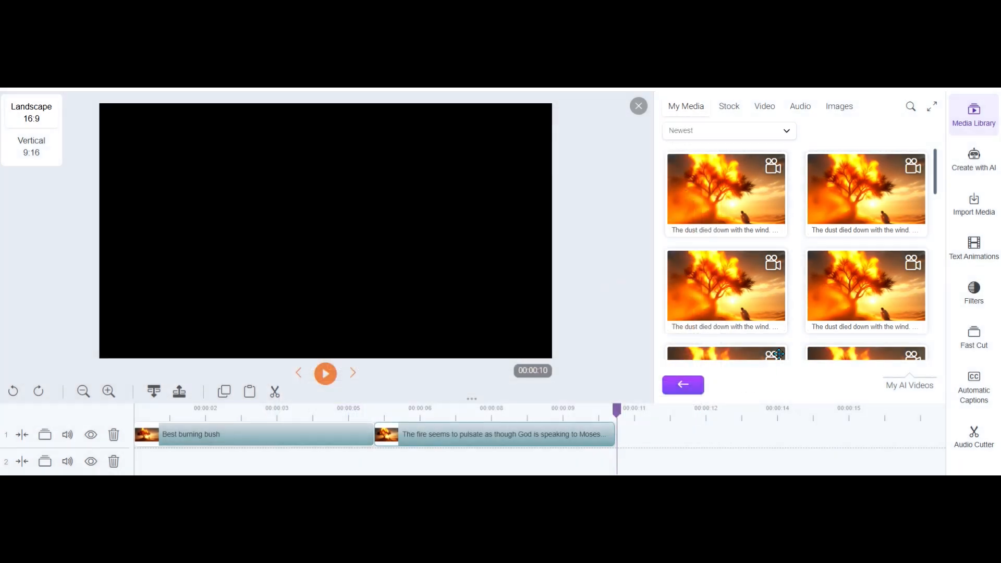
right_click(827, 284)
left_click(863, 264)
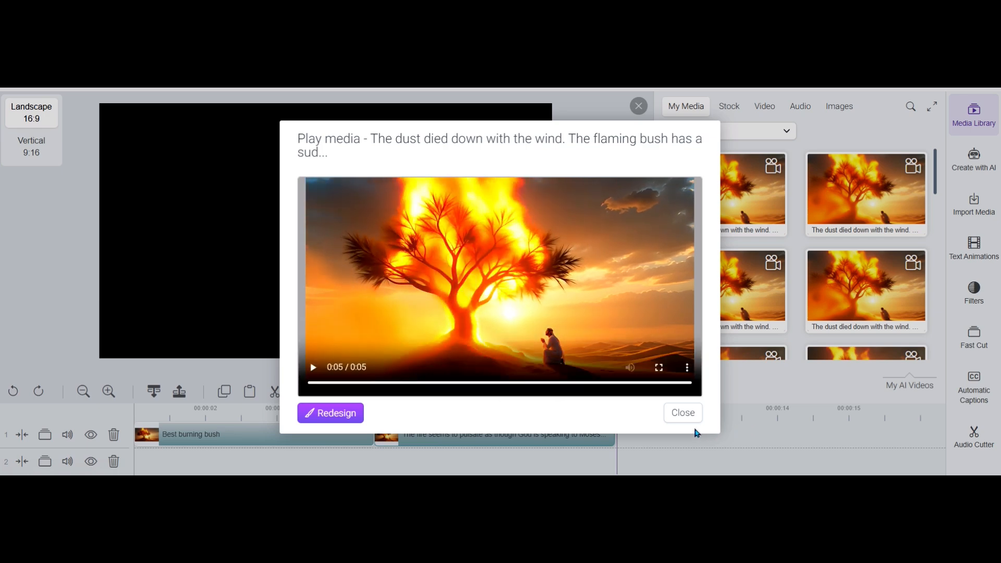
left_click(687, 413)
Play the second newest and the newest "The dust died down with the wind" clips, replaying the newest one before closing its preview
right_click(866, 186)
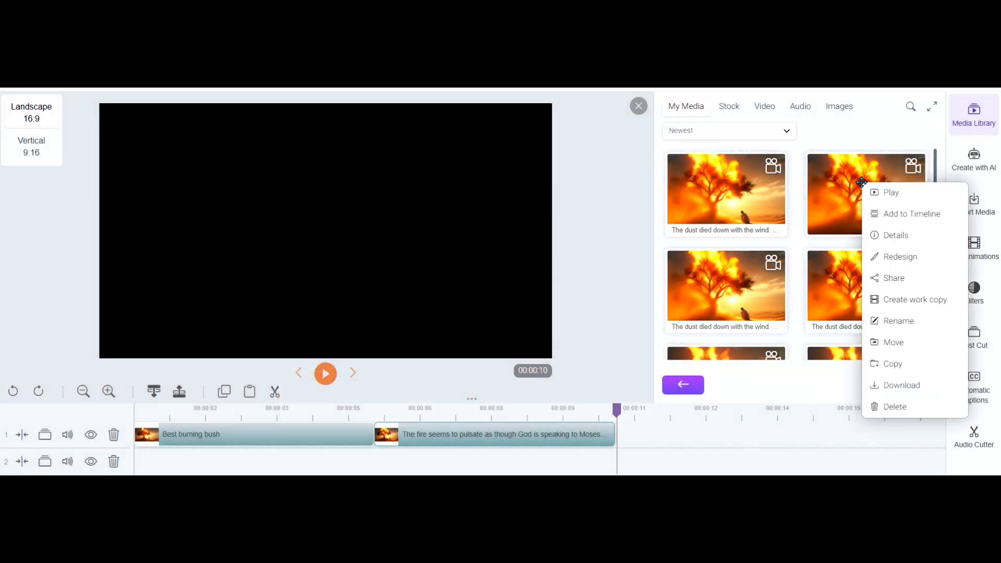
left_click(885, 194)
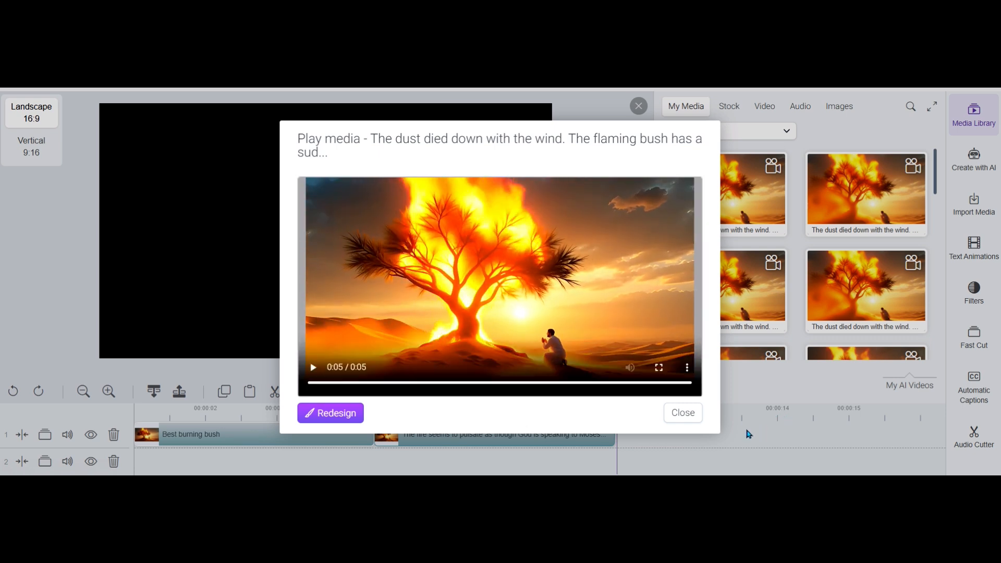
left_click(683, 413)
right_click(714, 189)
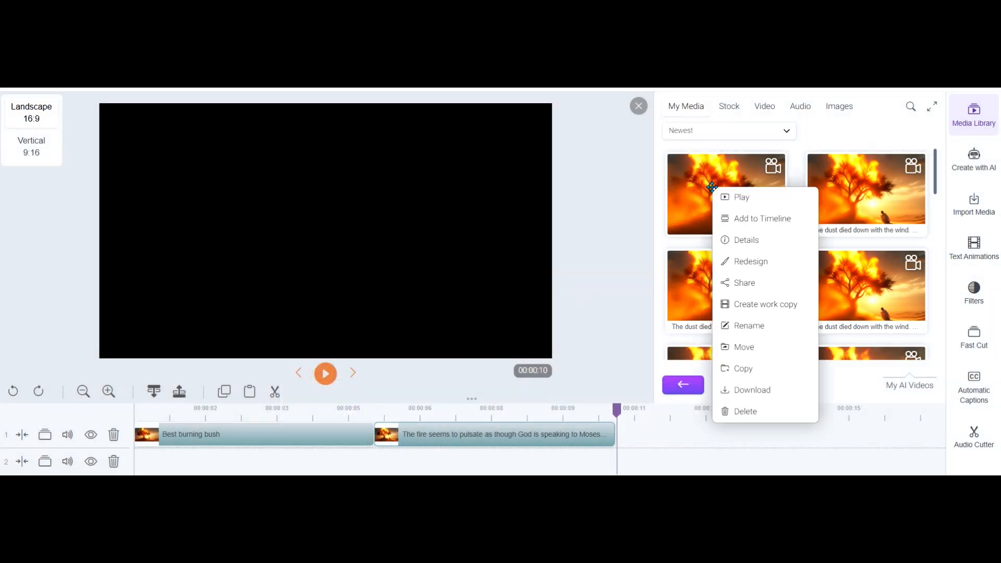
left_click(735, 200)
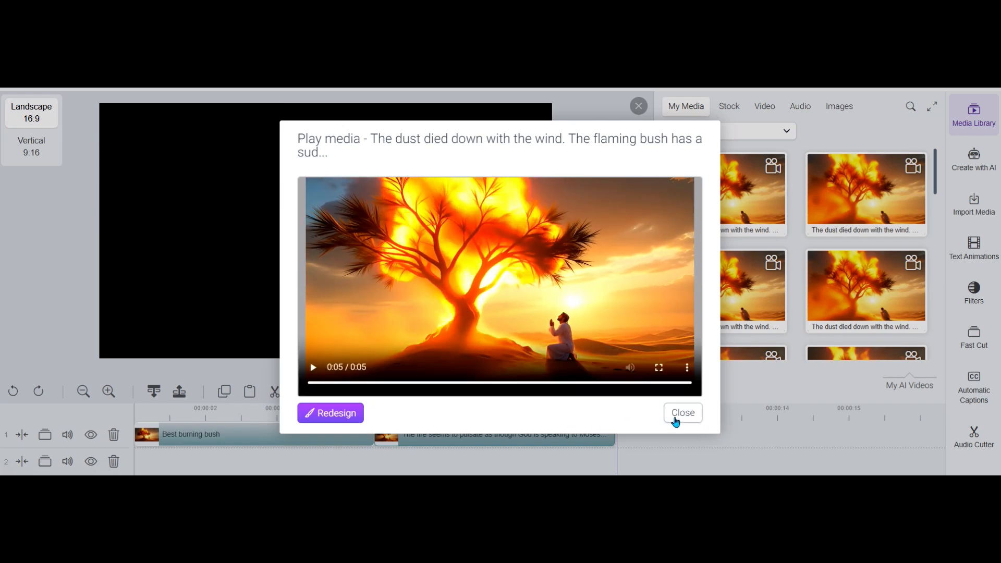
left_click(313, 368)
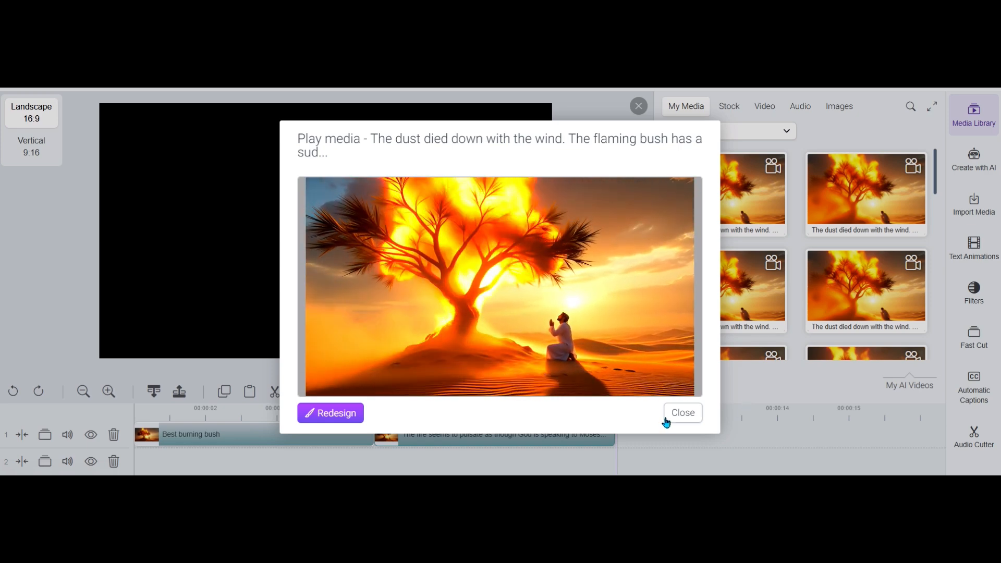
left_click(685, 414)
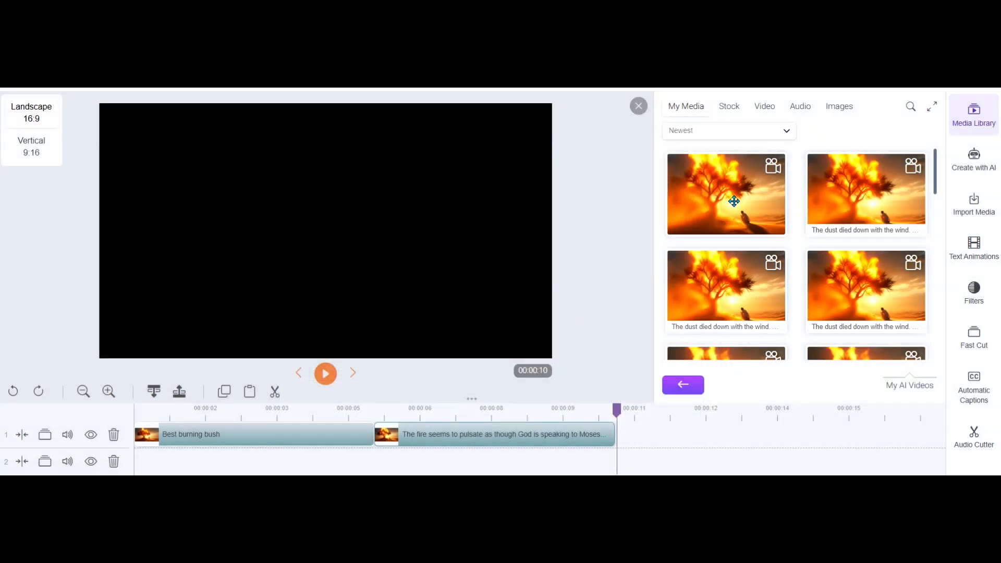
Append the newest "The dust died down with the wind" clip to the end of track 1 and play across its join with the second clip
left_click_drag(731, 199, 671, 463)
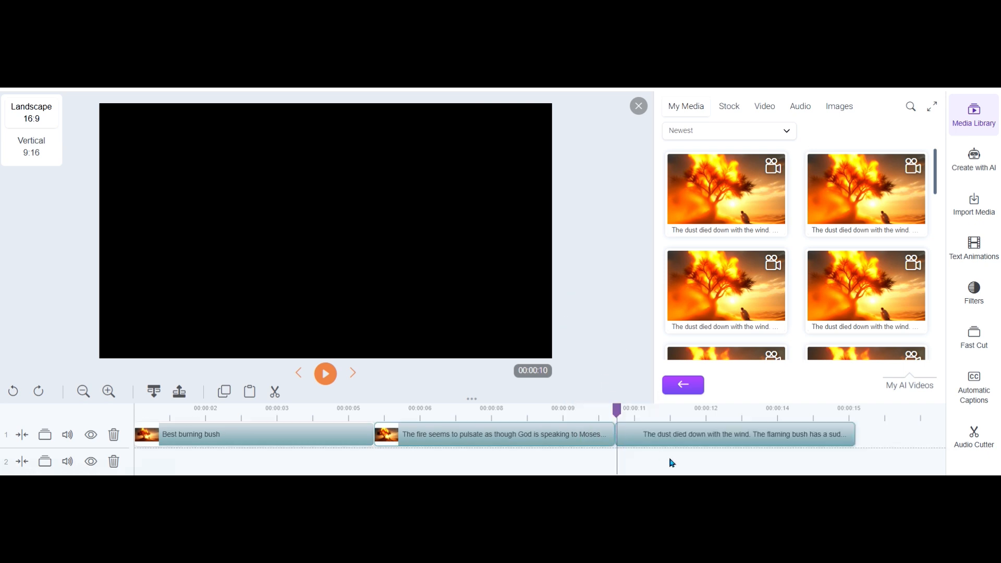
left_click(565, 409)
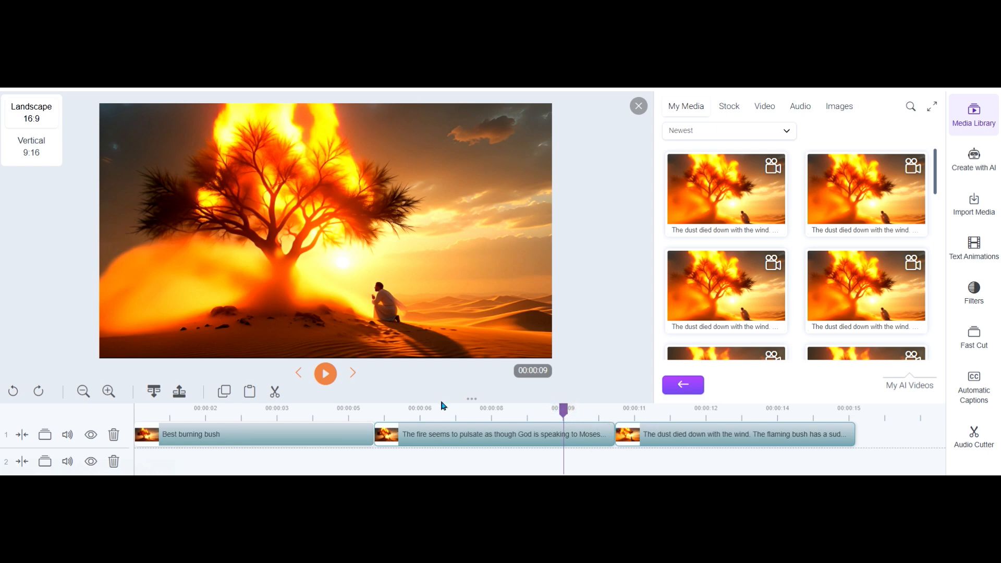
left_click(322, 374)
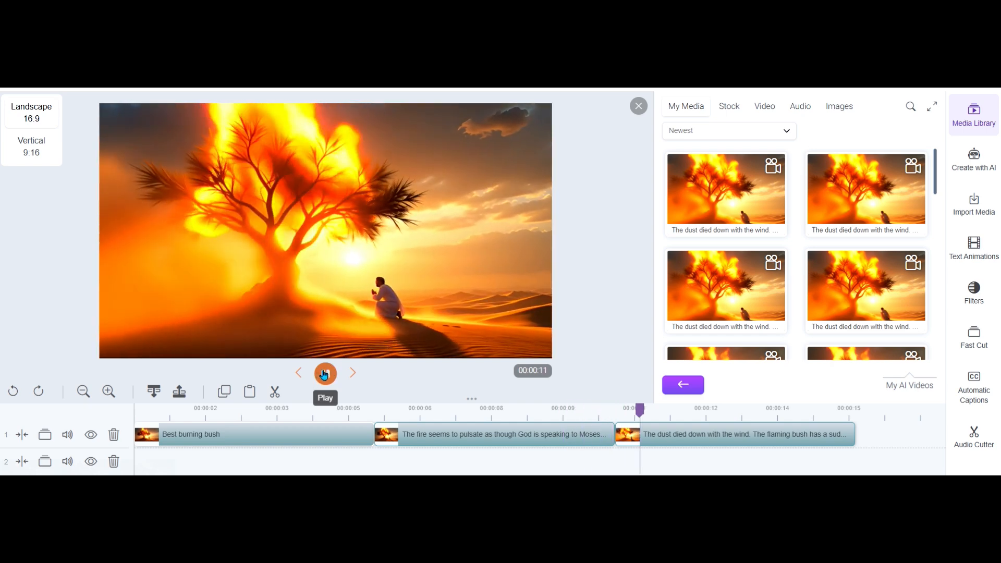
left_click(324, 374)
left_click(601, 412)
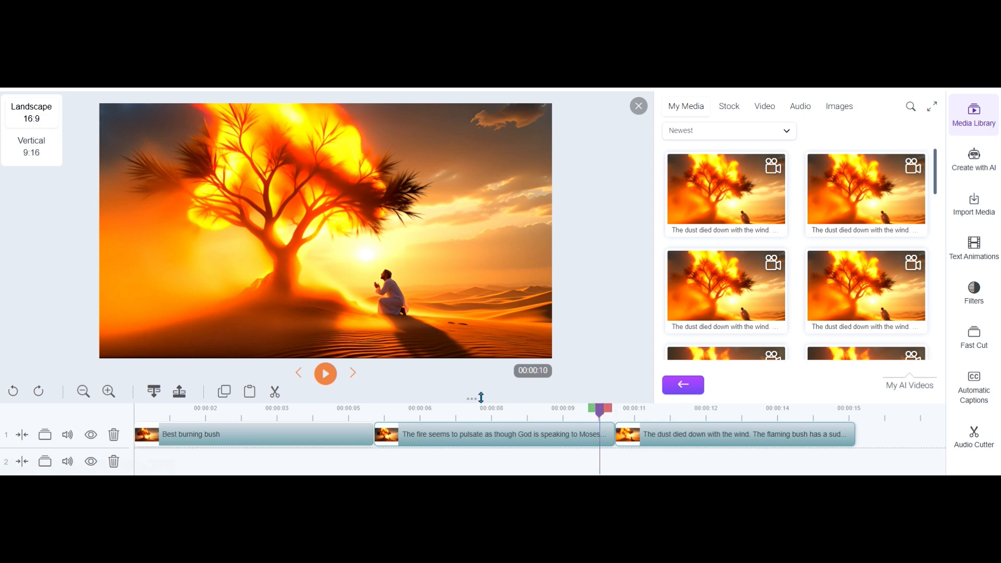
left_click(326, 375)
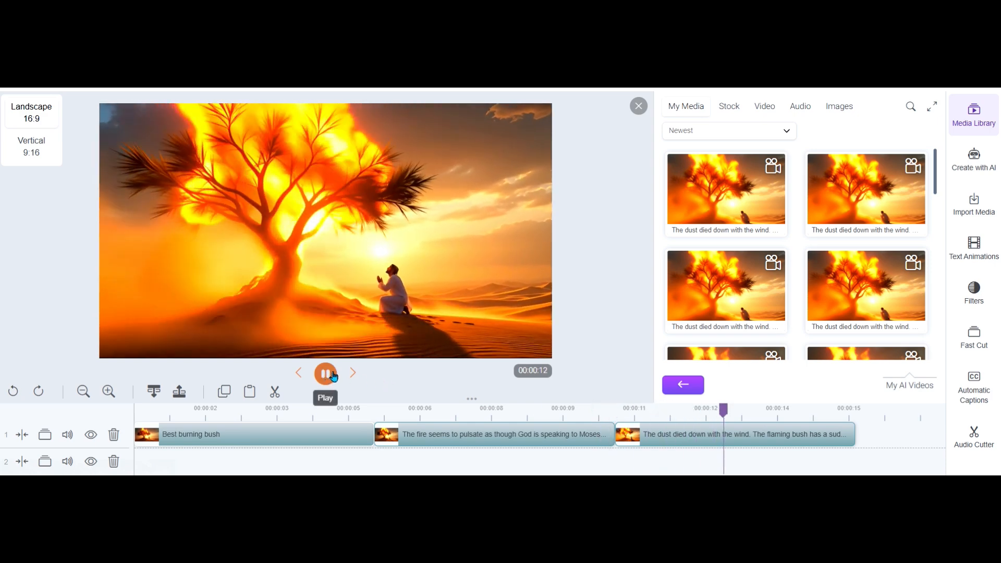
left_click(334, 375)
Play the timeline from inside the first clip through the third, and replay the second join from about 8 and 9 seconds
left_click(400, 412)
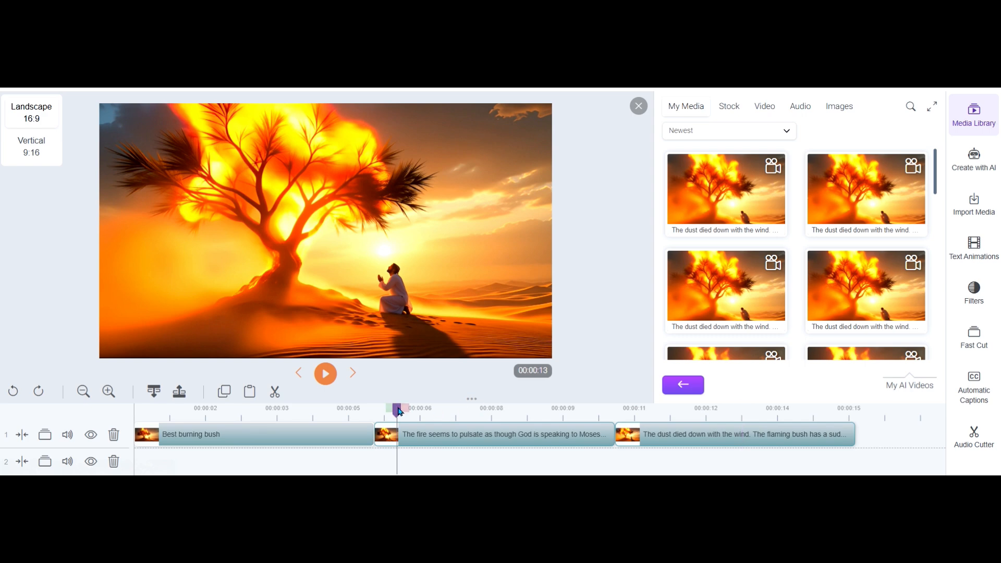
left_click(300, 412)
left_click(326, 374)
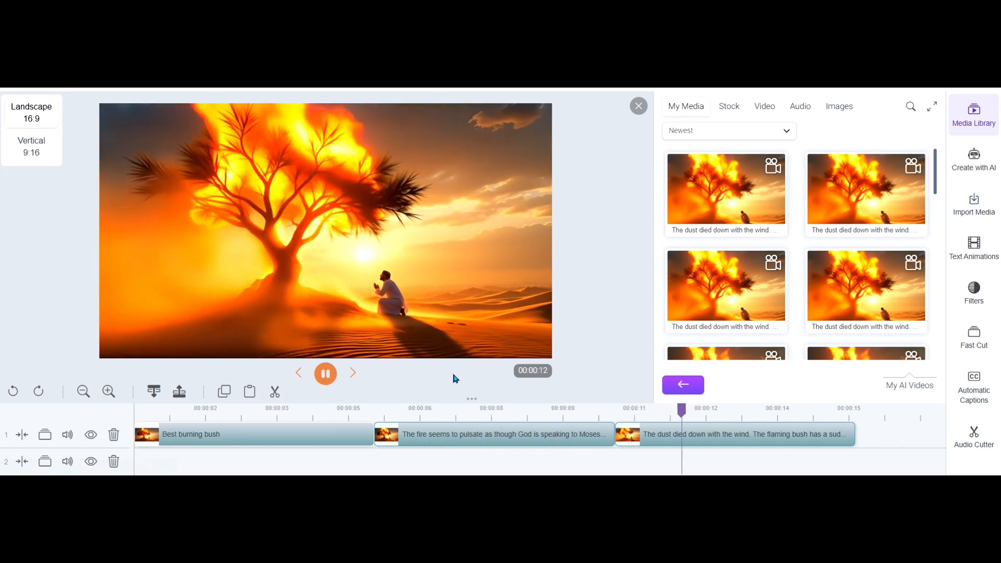
left_click(504, 412)
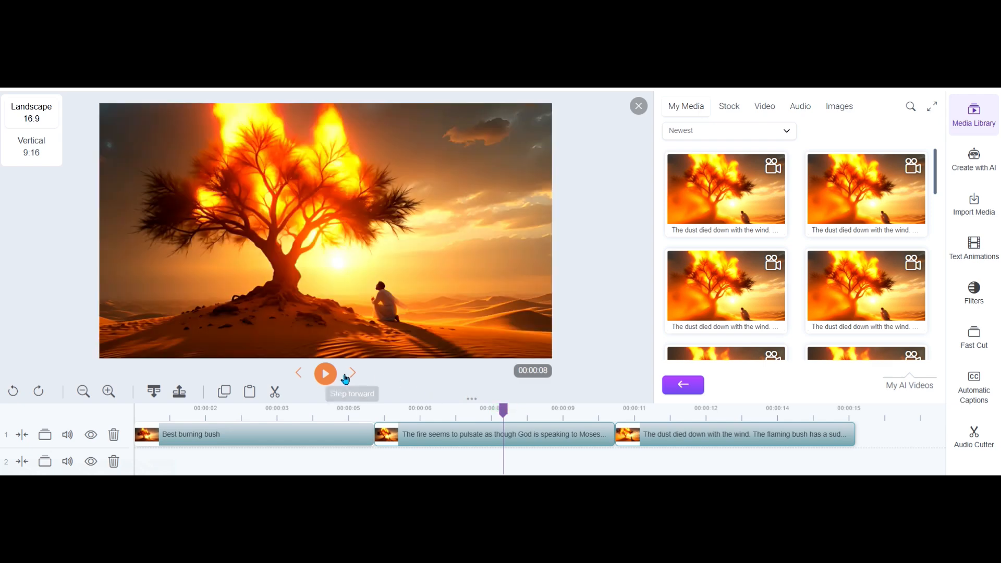
left_click(325, 374)
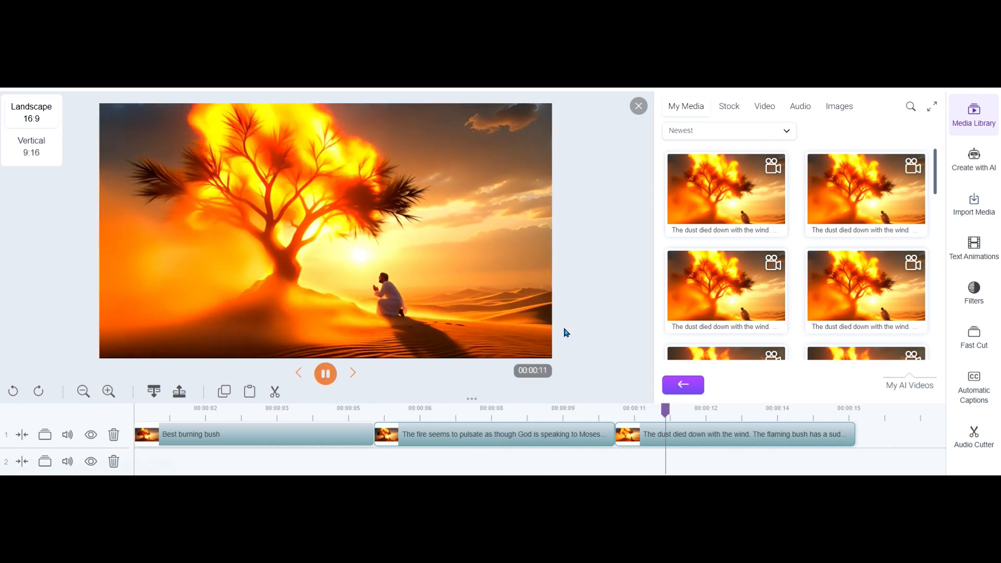
left_click(327, 374)
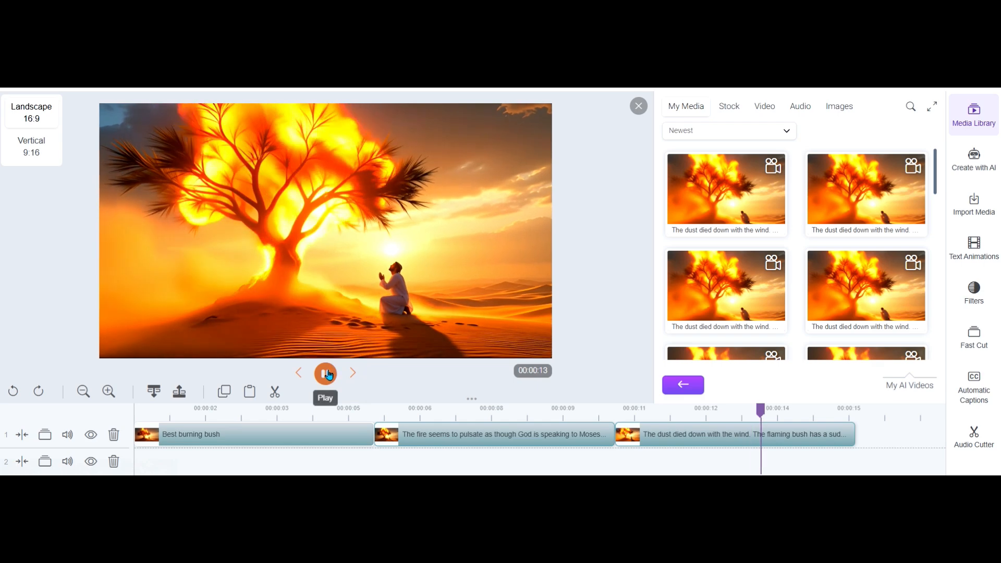
left_click(552, 409)
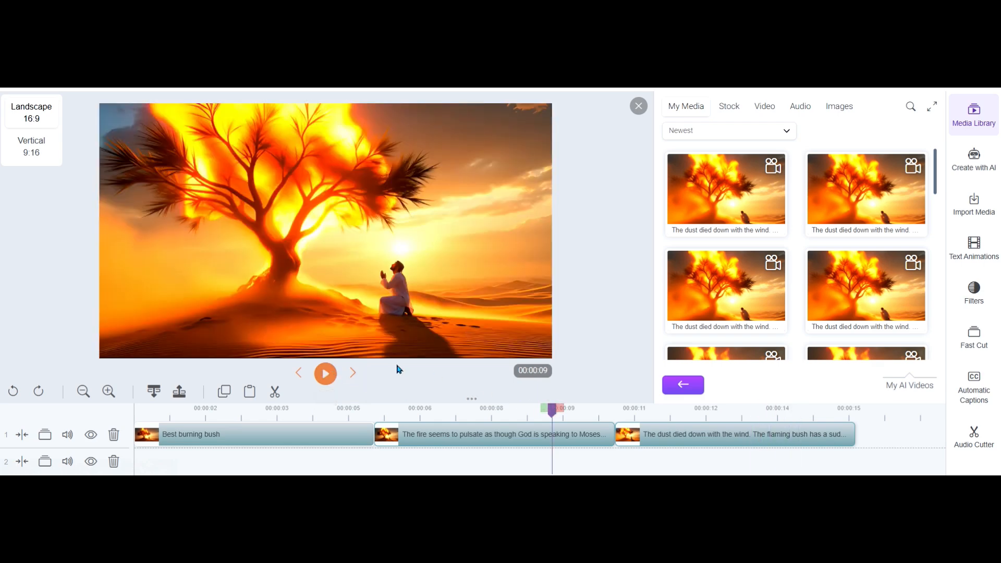
left_click(325, 374)
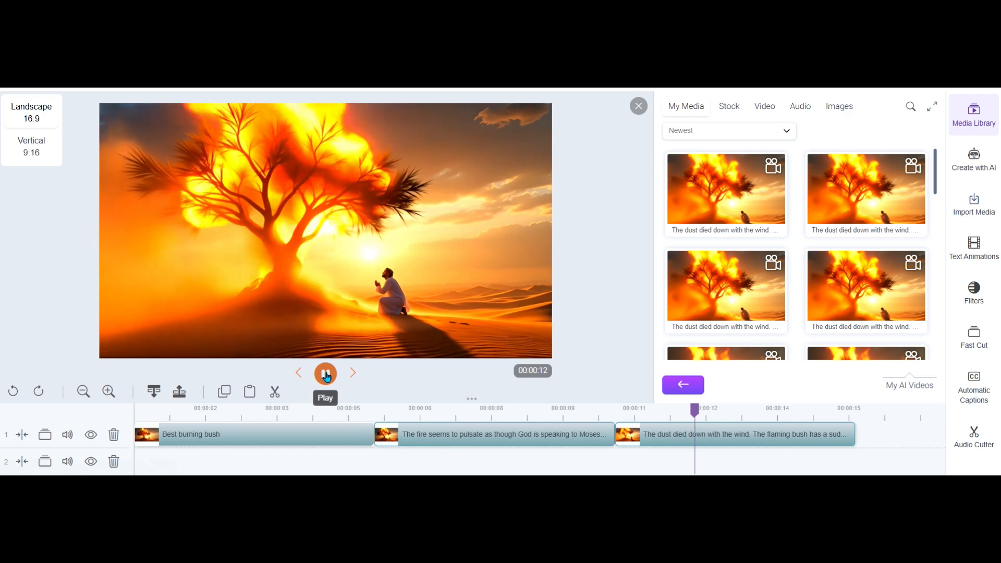
left_click(325, 374)
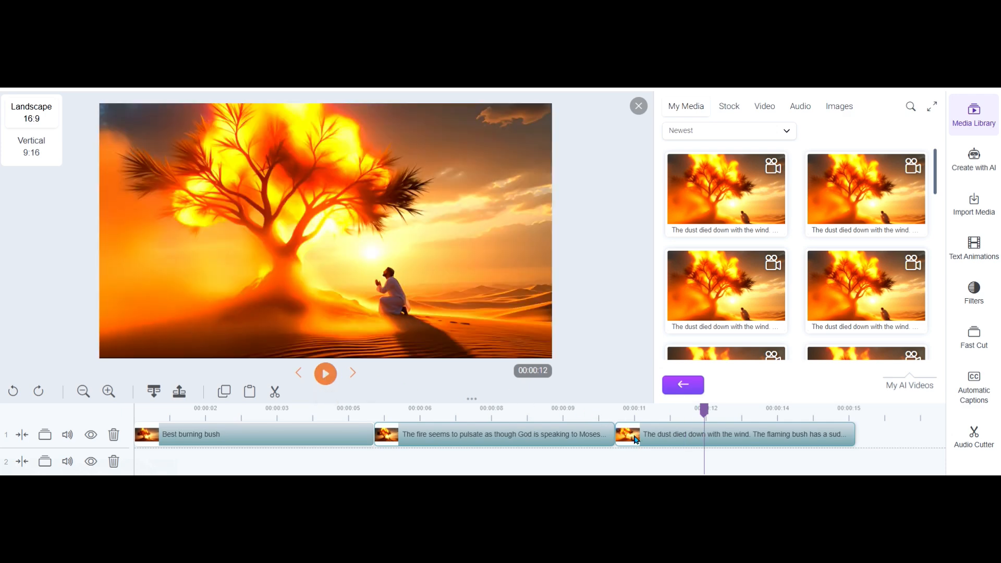
Examine the transition between the second and third clips frame by frame, ending at about 11 seconds
left_click(607, 410)
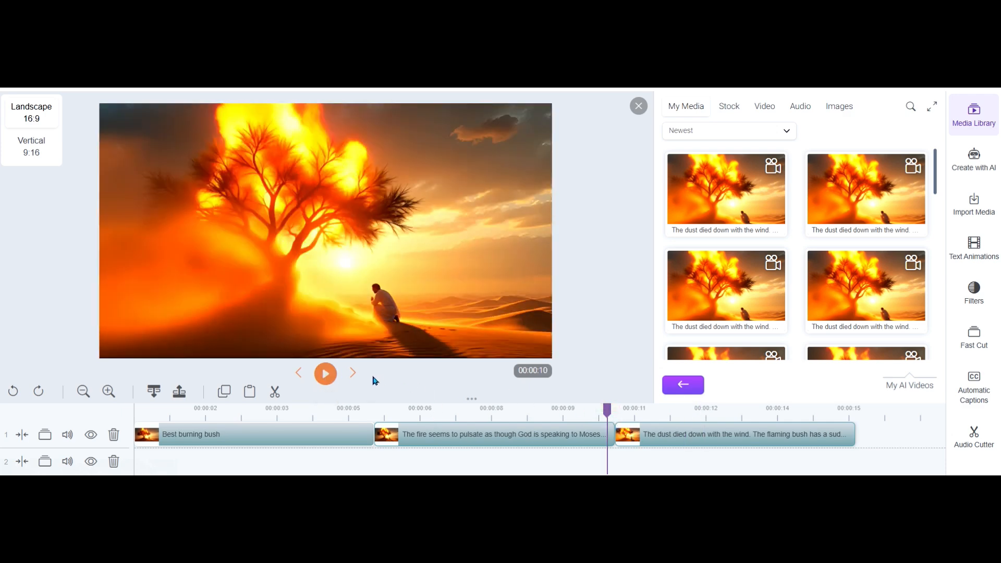
left_click(355, 376)
left_click(300, 374)
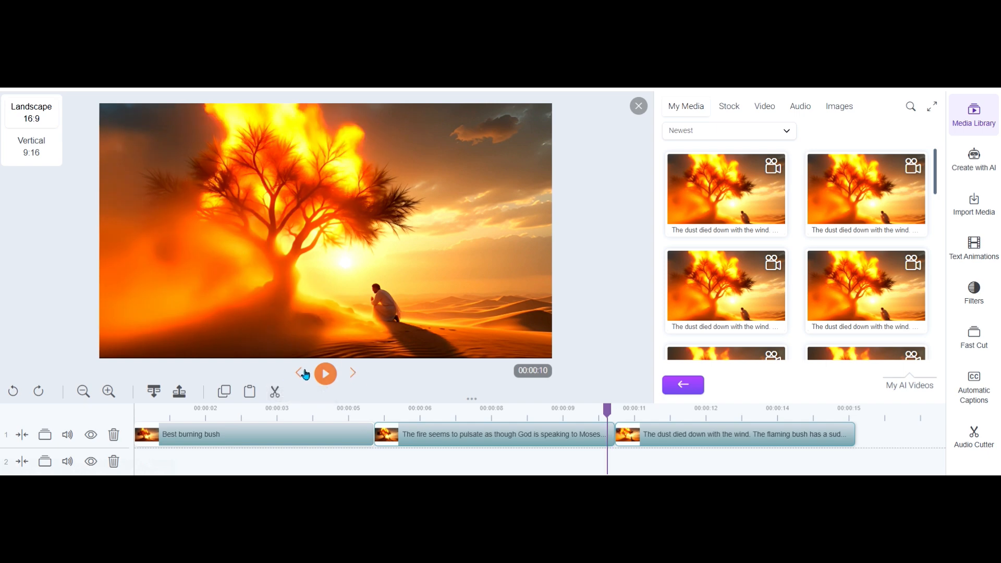
left_click(301, 374)
left_click(302, 374)
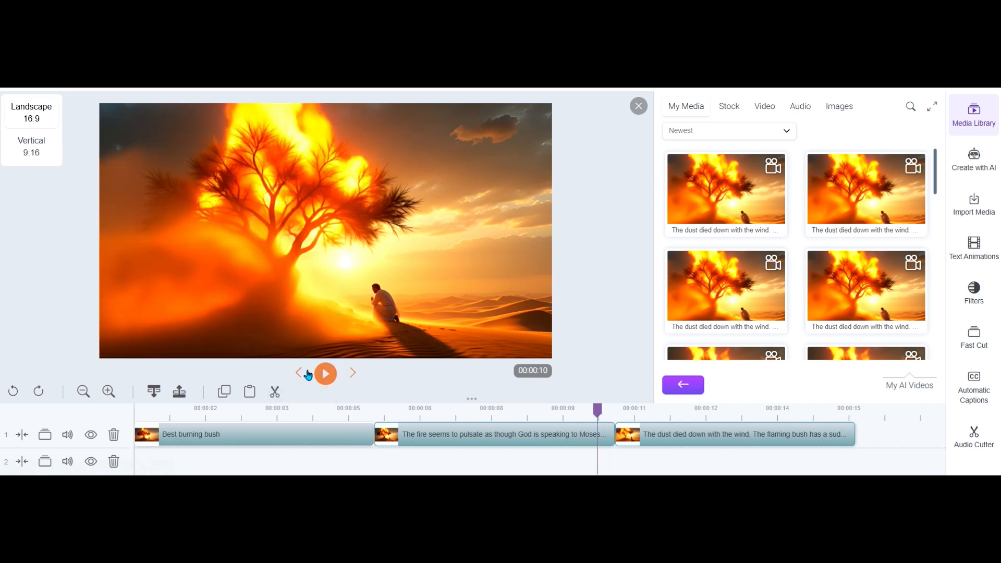
left_click(353, 376)
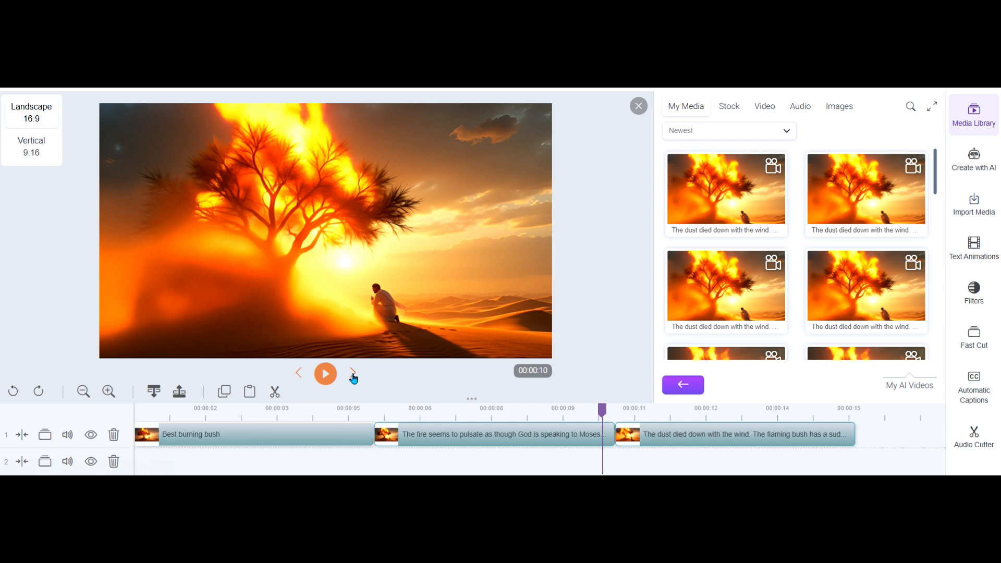
left_click(354, 375)
left_click(355, 376)
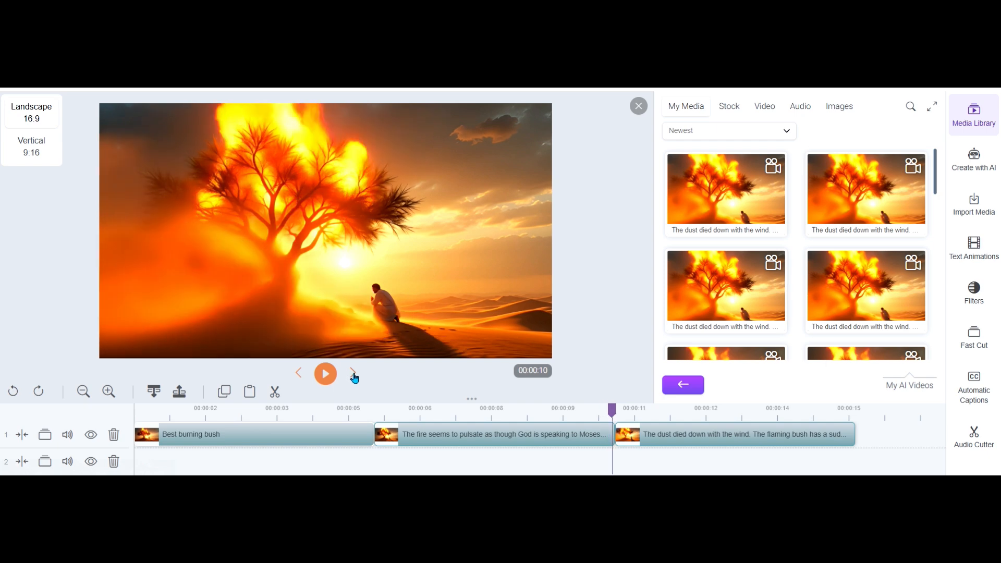
left_click(354, 376)
left_click(355, 375)
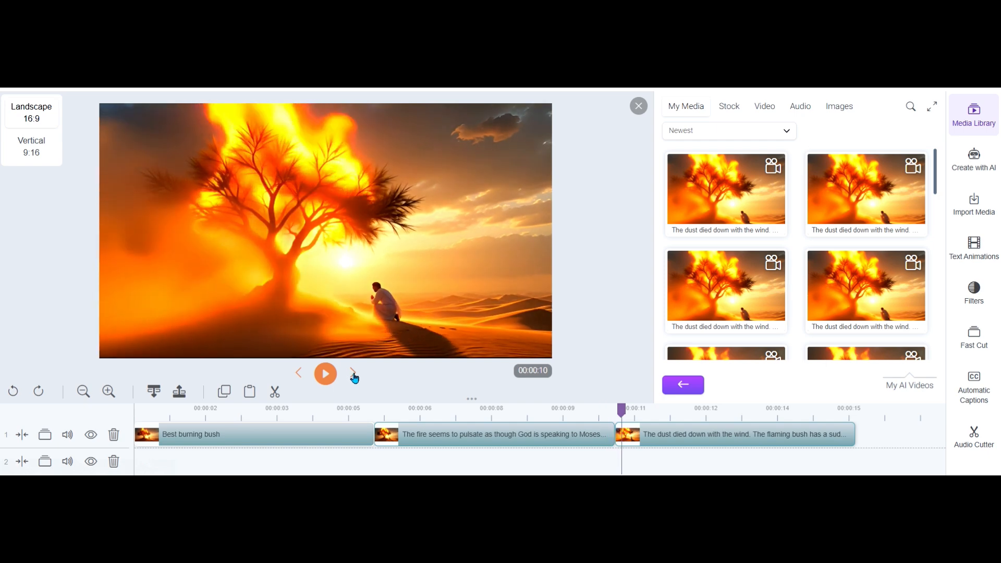
left_click(354, 375)
left_click(355, 376)
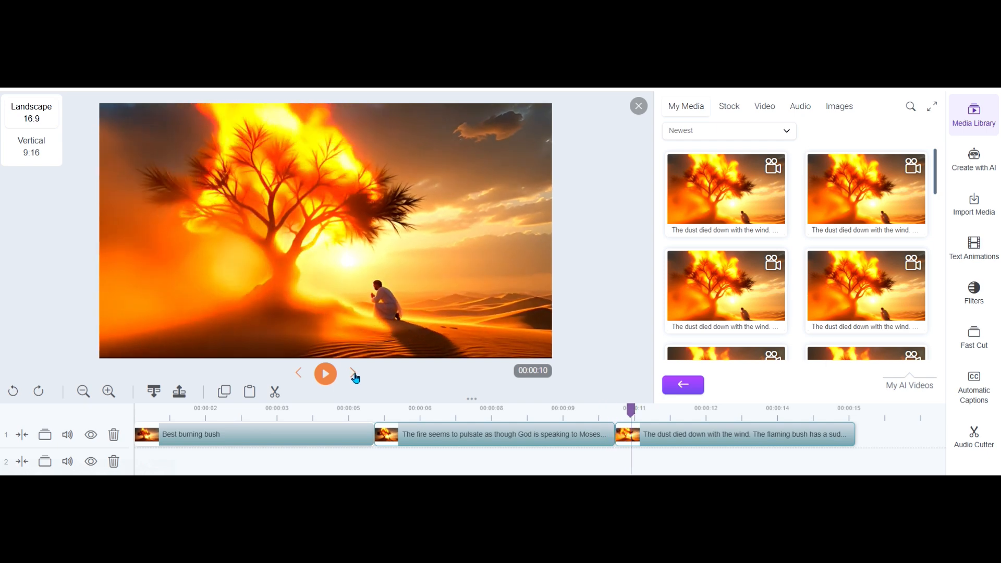
left_click(355, 375)
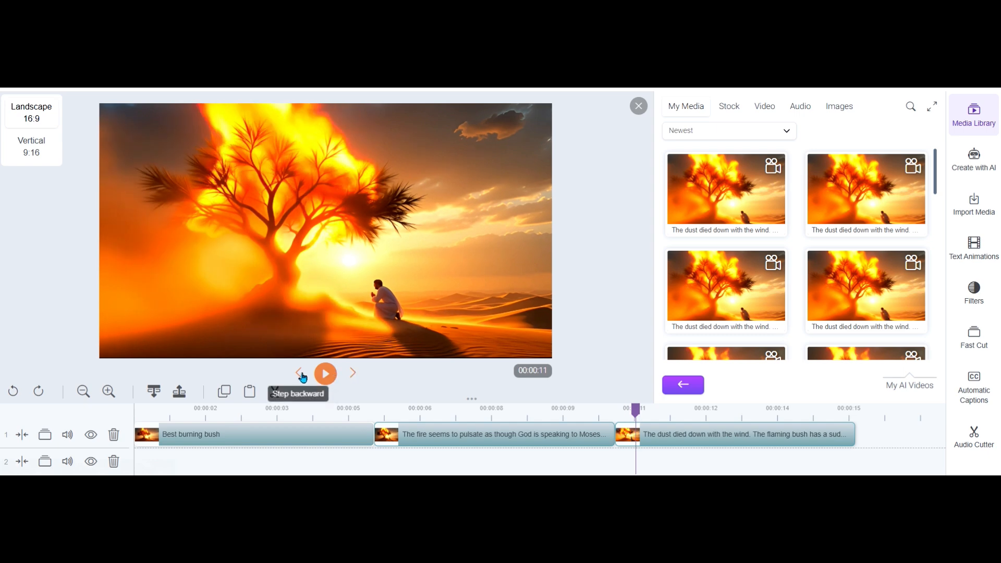
Step back across the join into the second clip and forward again into the third to recheck the match between frames
left_click(301, 374)
left_click(302, 374)
left_click(302, 374)
left_click(302, 374)
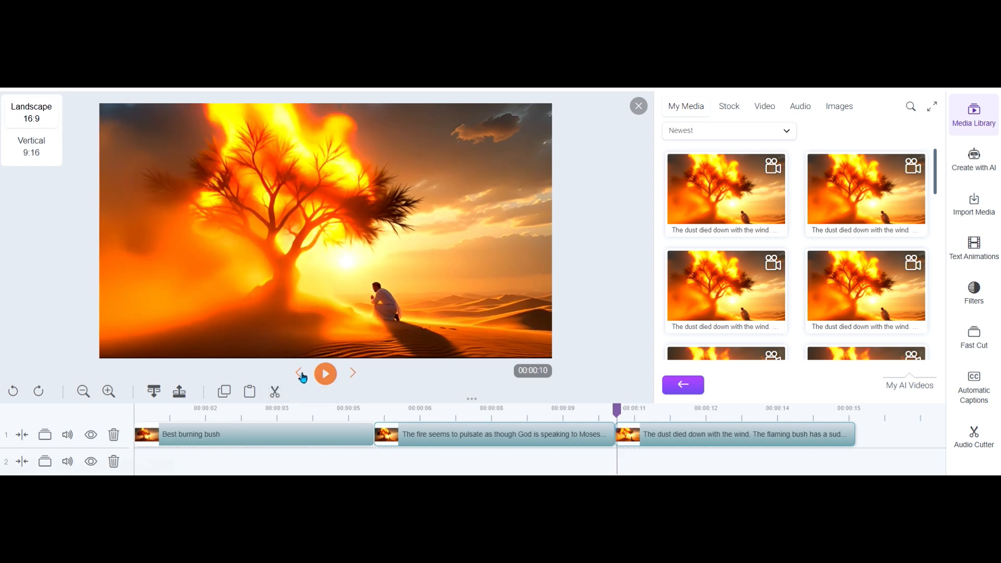
left_click(302, 375)
left_click(301, 374)
left_click(301, 374)
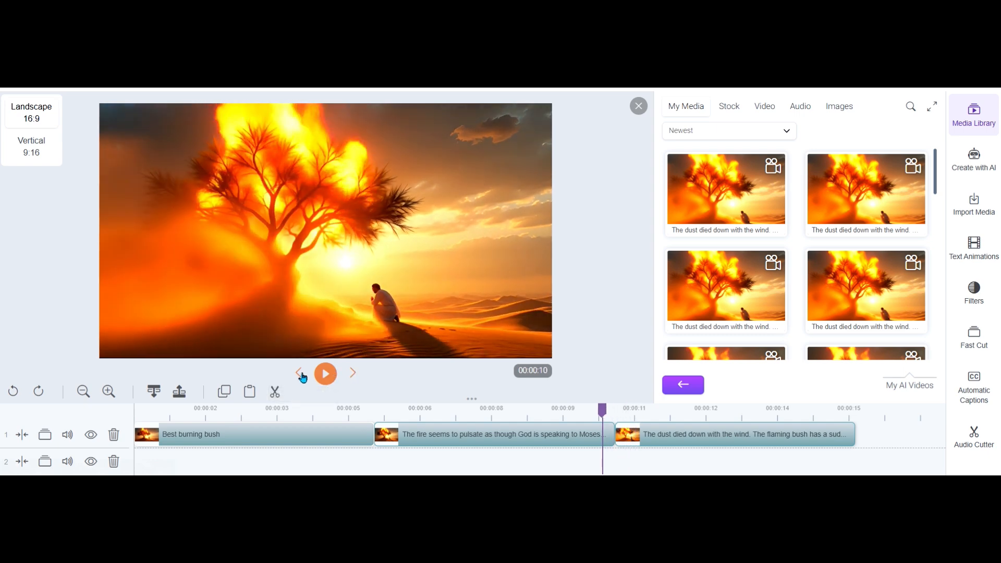
left_click(303, 376)
left_click(303, 376)
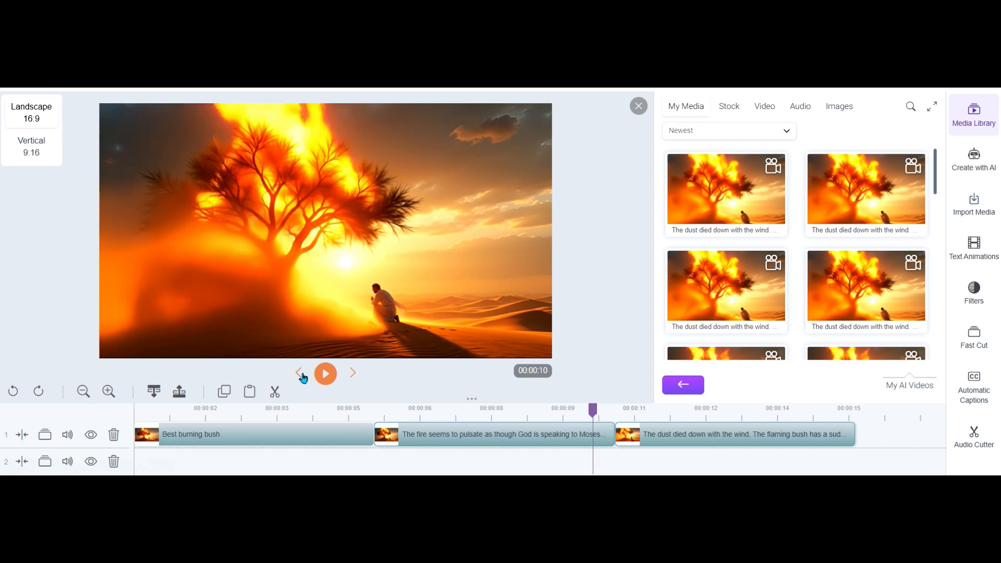
left_click(352, 374)
left_click(353, 374)
left_click(354, 375)
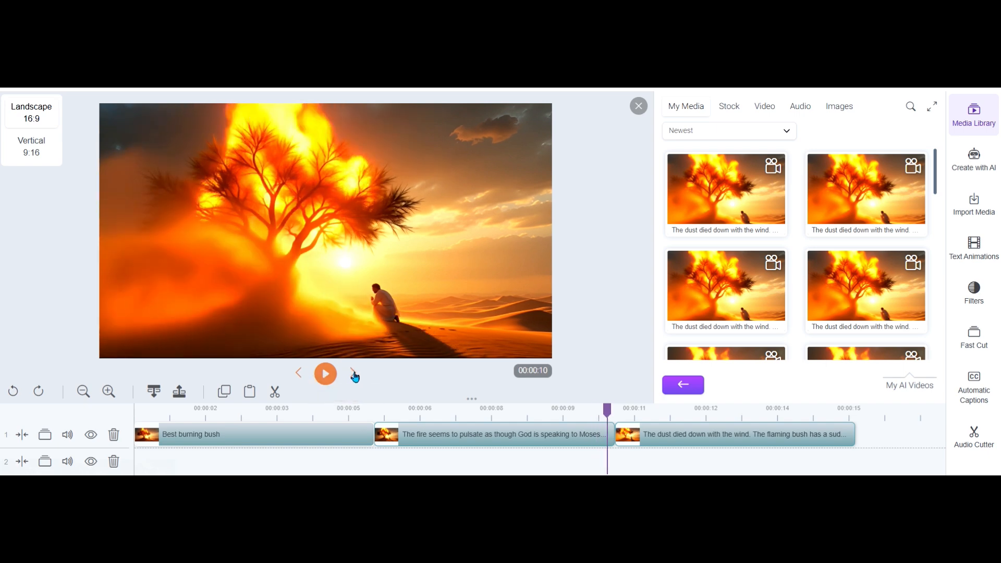
left_click(355, 376)
left_click(354, 376)
left_click(354, 376)
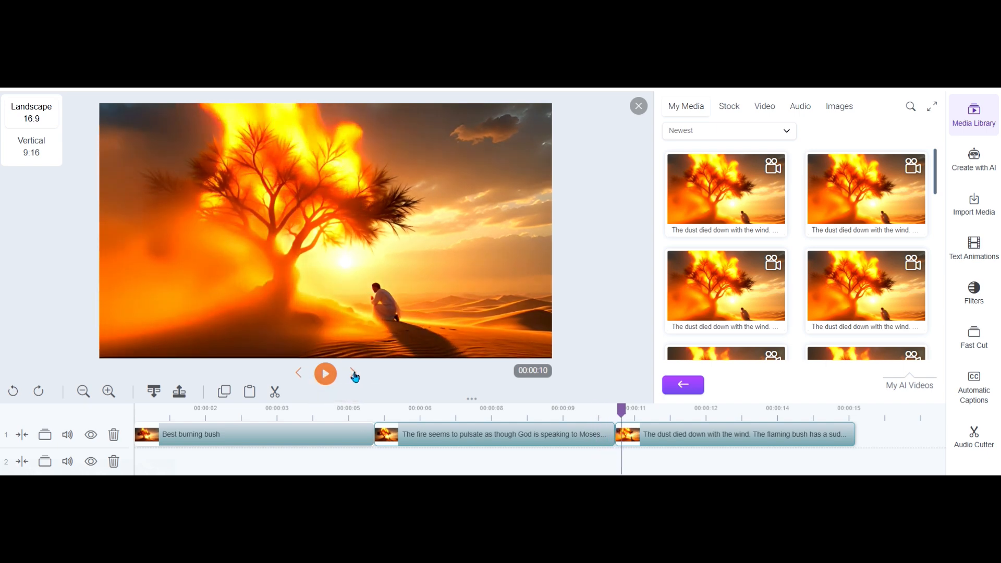
left_click(354, 375)
left_click(355, 375)
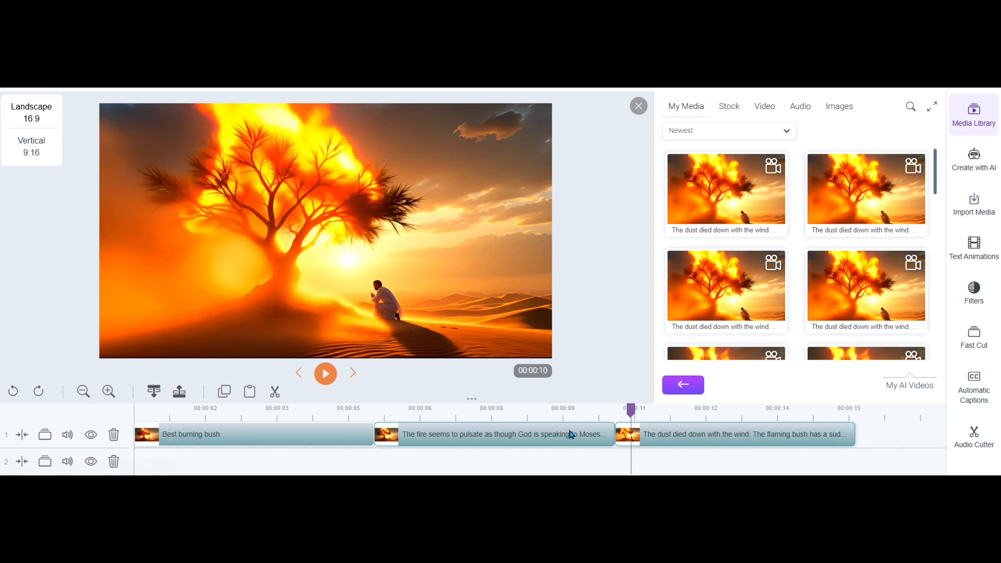
Play the whole three-clip timeline from its beginning to its end
left_click(145, 414)
left_click(325, 373)
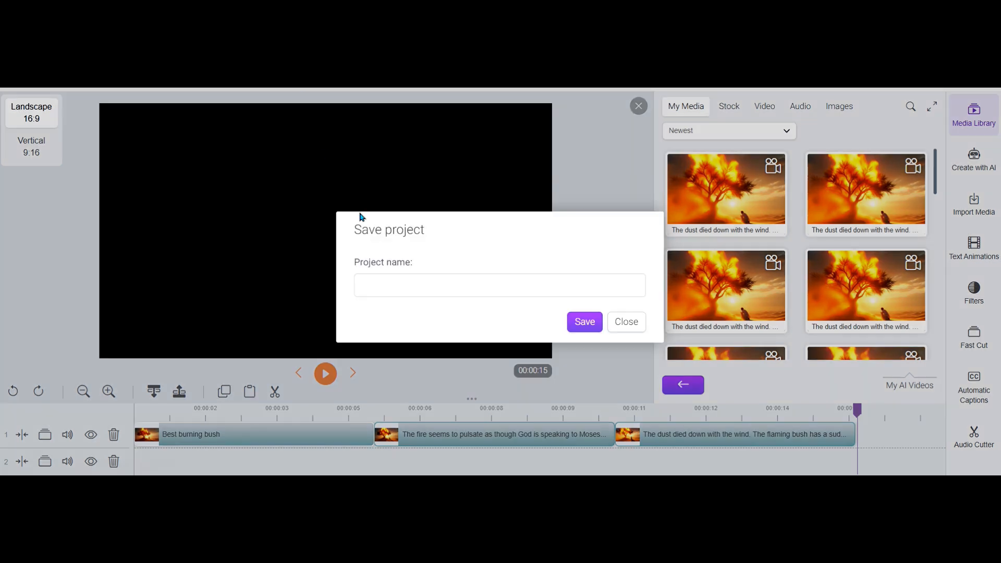
Save the project under the name "Moses and the Burning Bush"
left_click(496, 292)
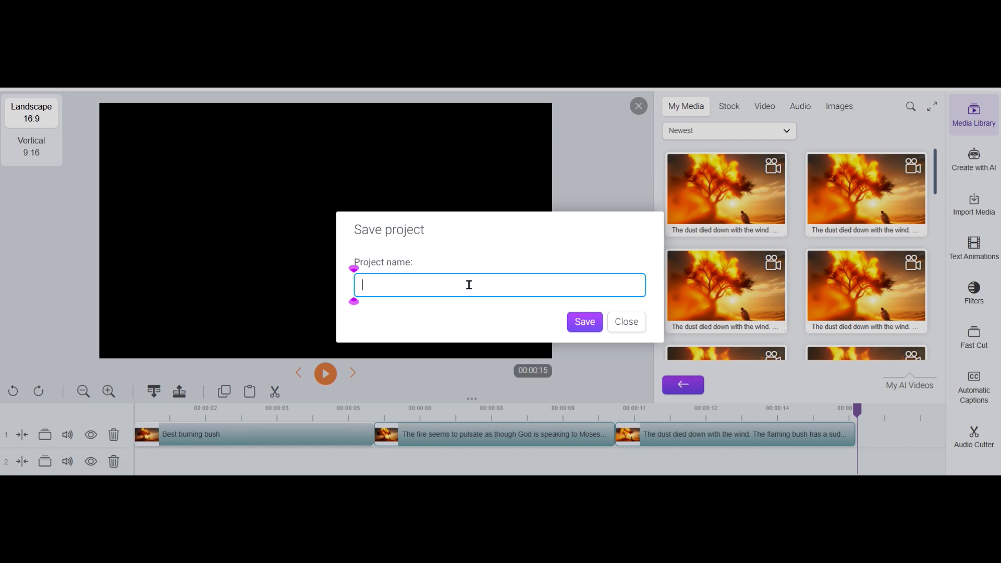
left_click(498, 310)
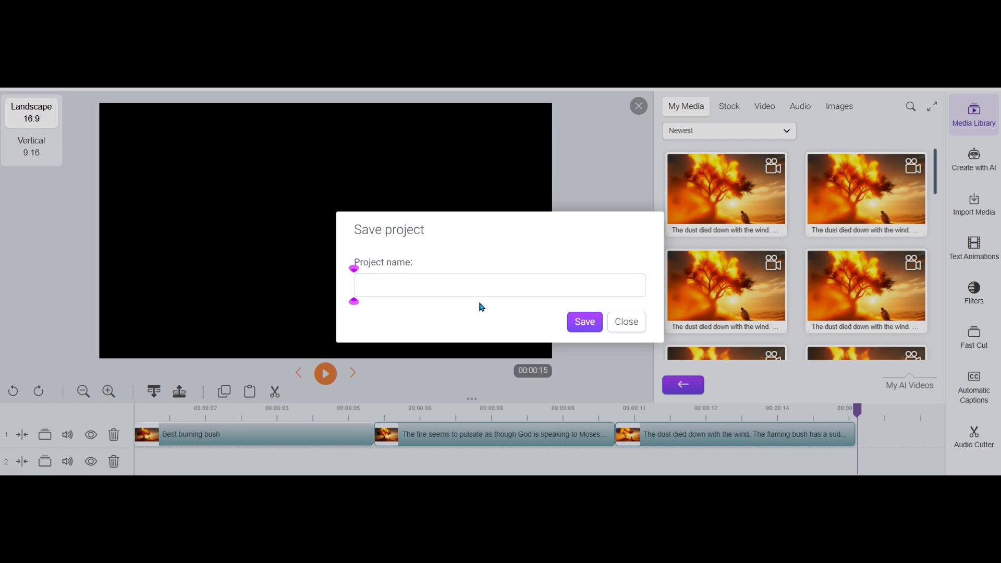
left_click(450, 286)
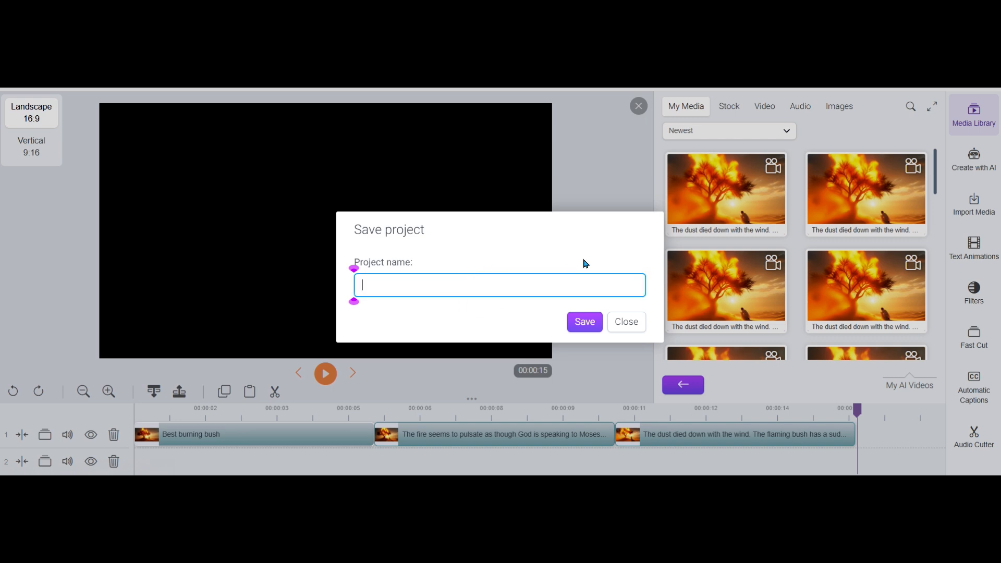
type("Moses and the Burning ")
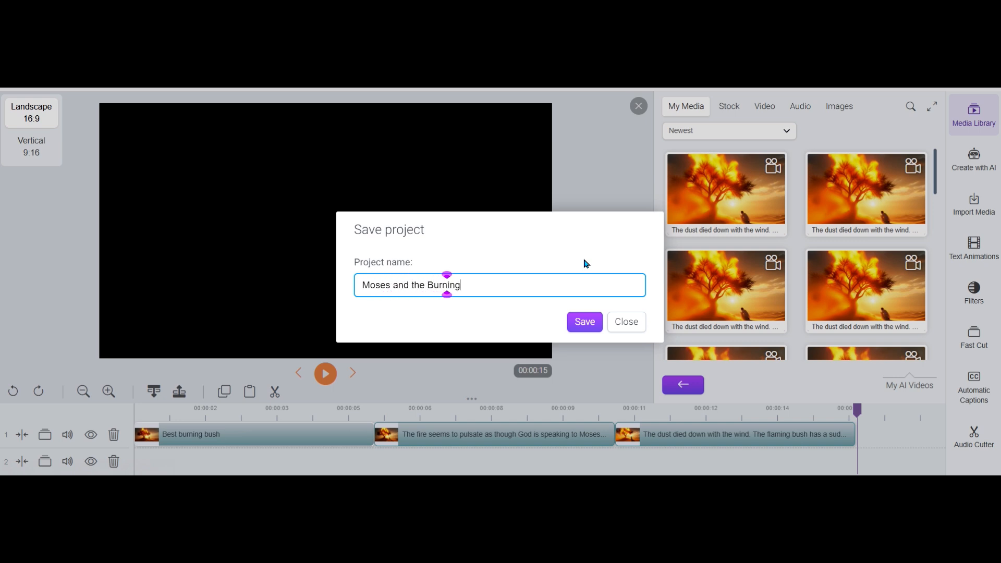
type("Bush")
left_click(585, 324)
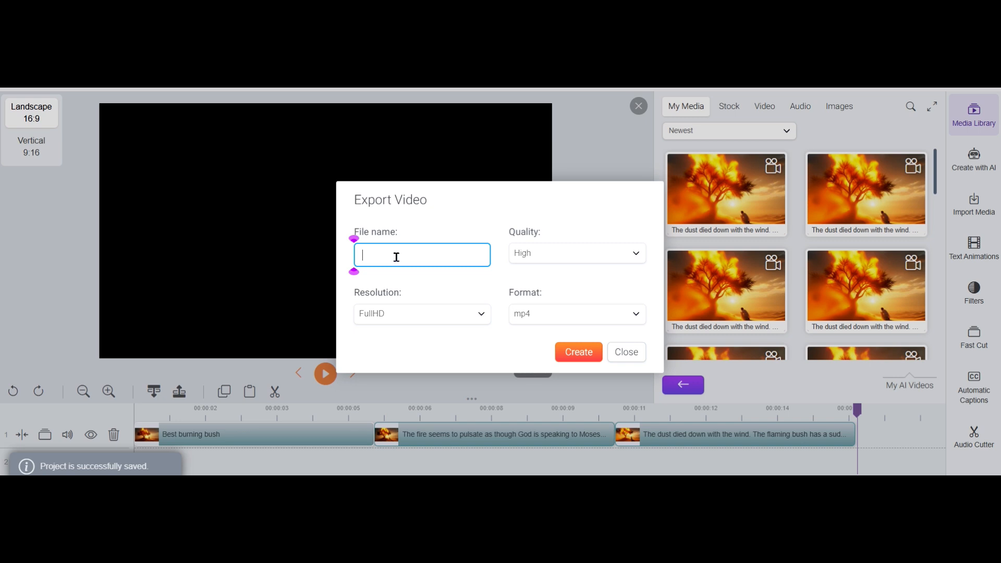
Export the video as "Moses and the Burning Bush" in High quality, FullHD and mp4, and open the list of created videos
type("Moses and the ")
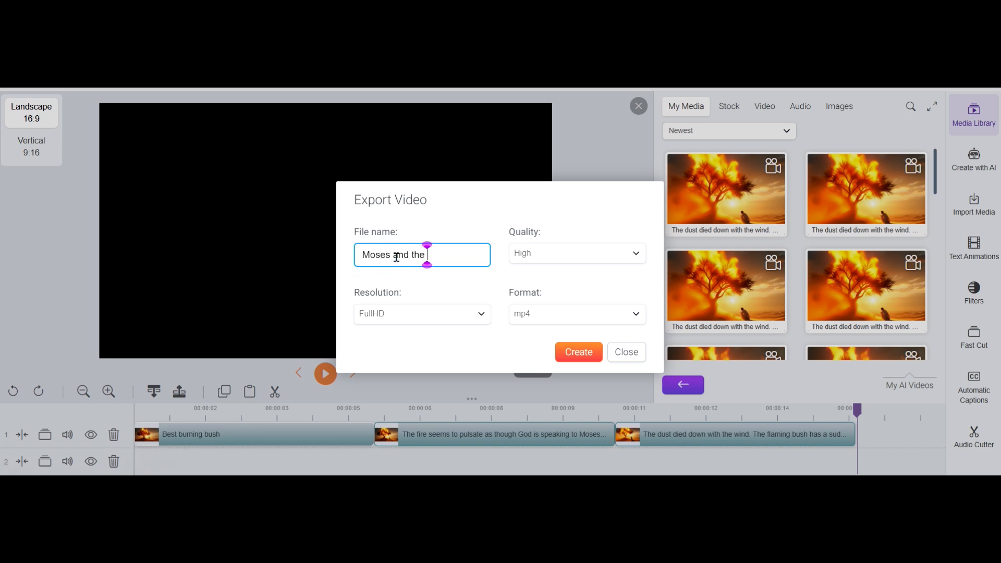
type("Burning Bush")
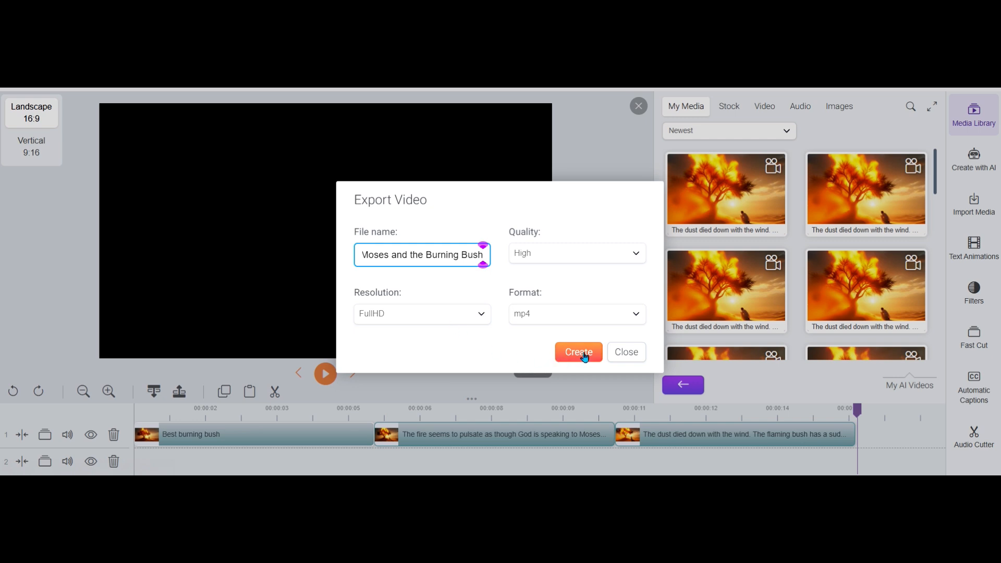
left_click(570, 255)
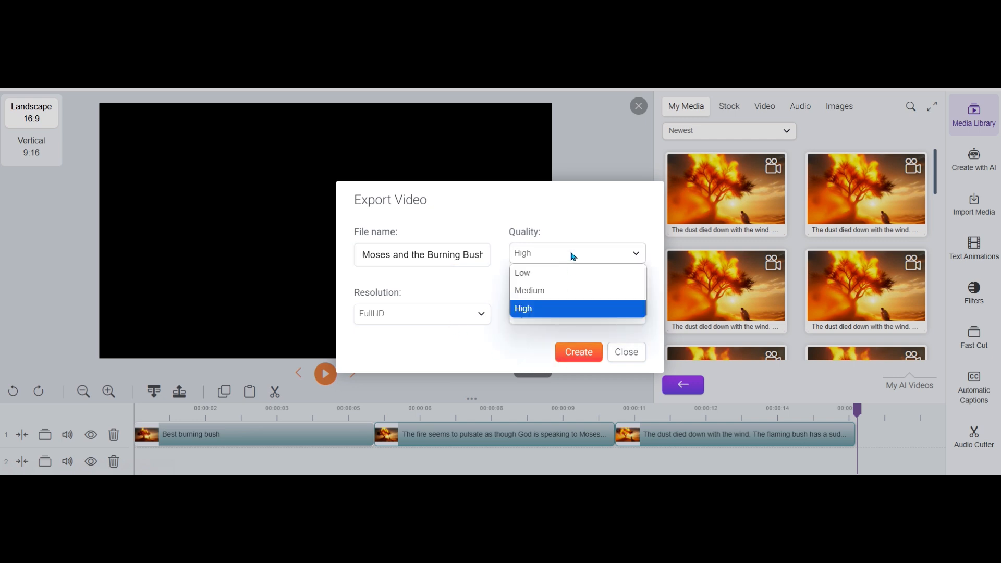
left_click(490, 343)
left_click(581, 351)
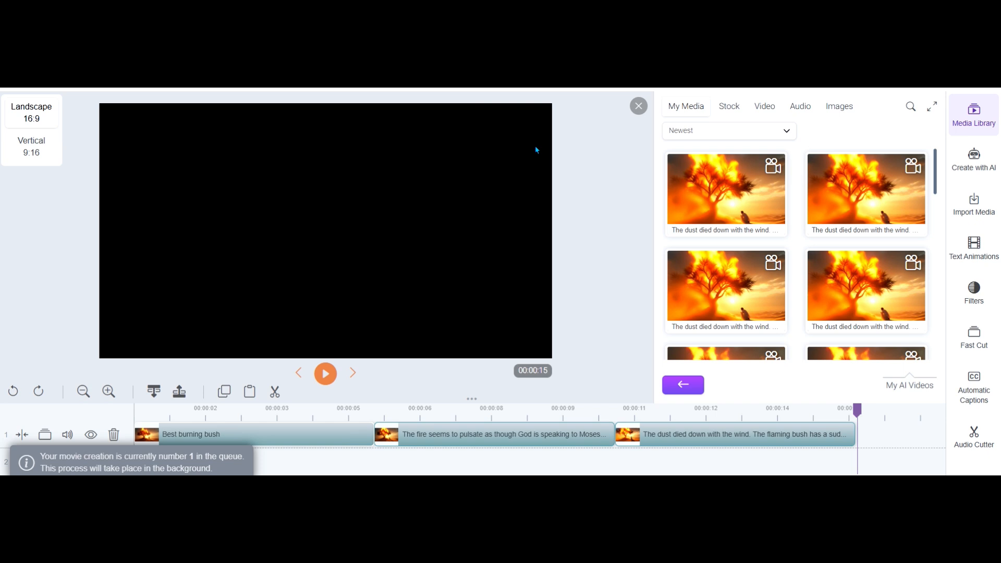
left_click(466, 90)
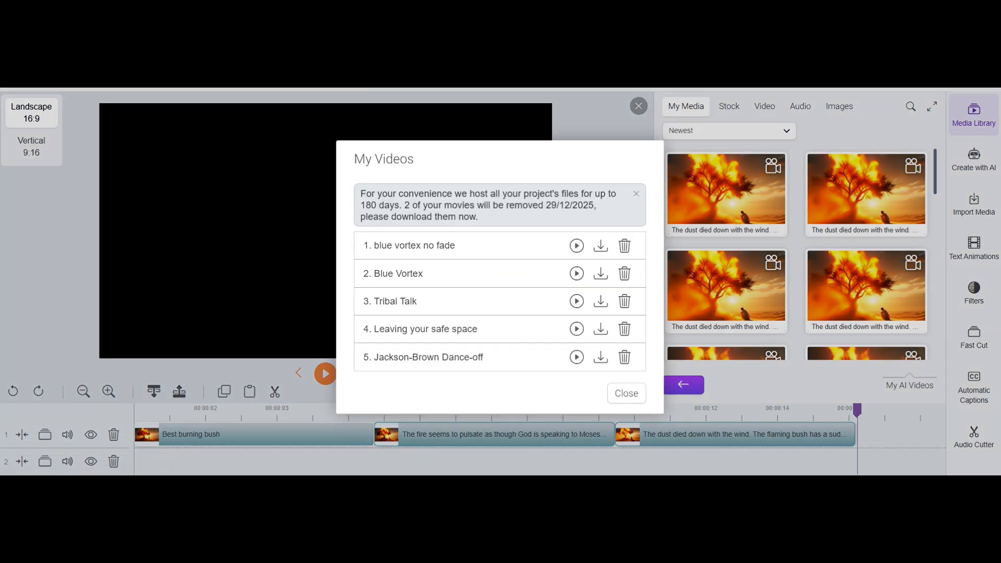